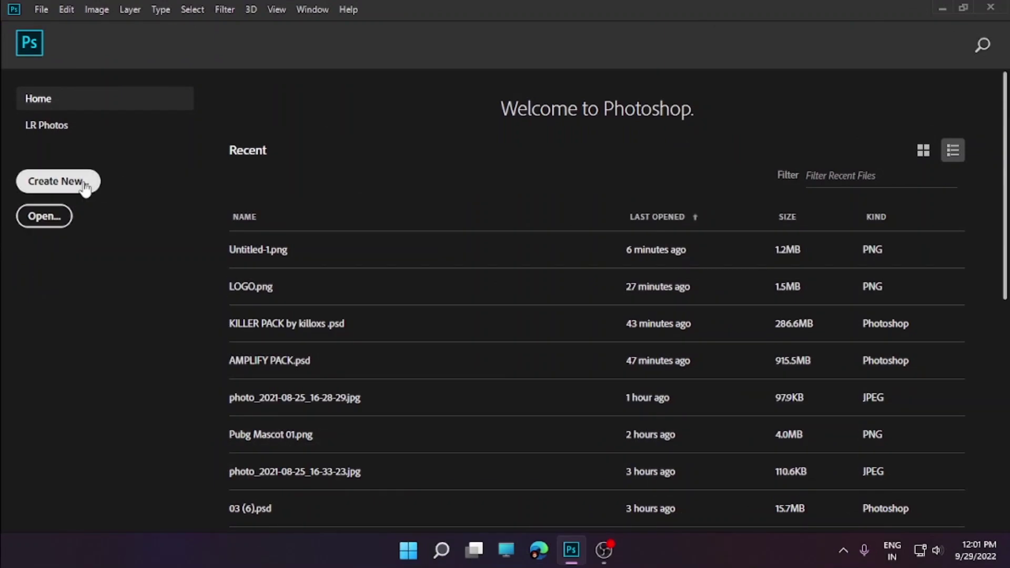
# Step: Create a new 1000×1000 px document from the Custom preset
pyautogui.click(57, 181)
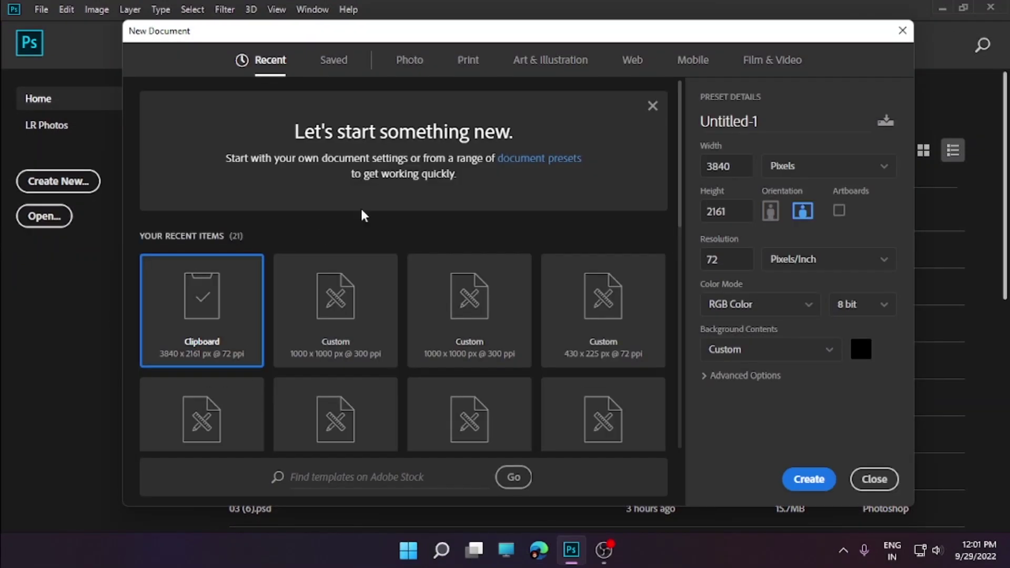
pyautogui.click(368, 361)
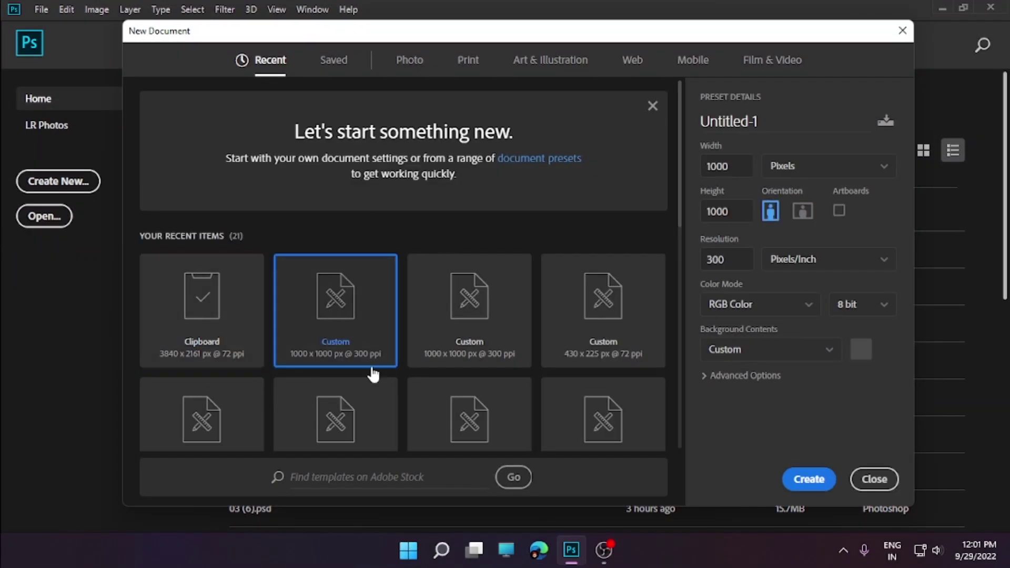
pyautogui.click(807, 478)
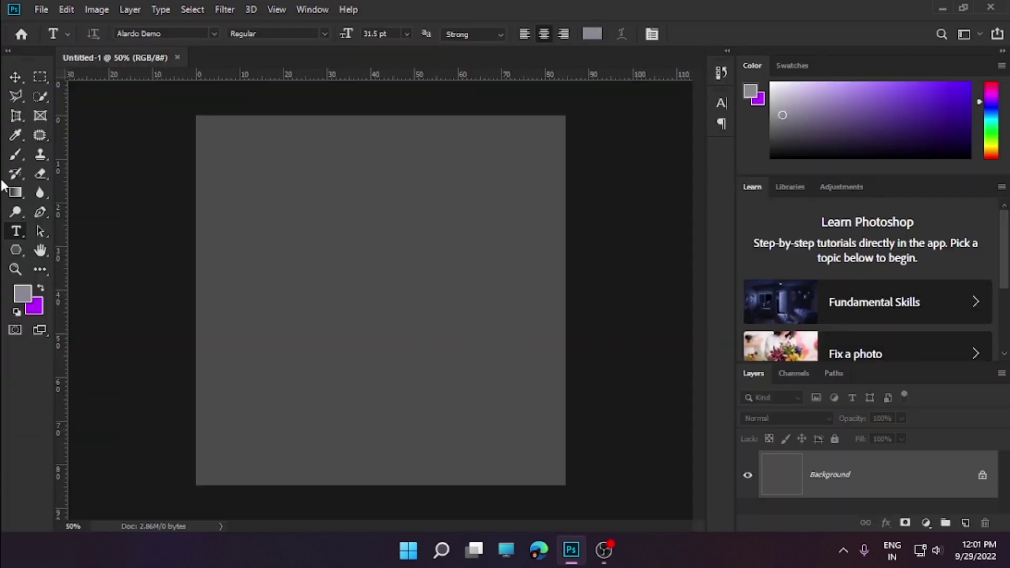
# Step: Add a centred paragraph text box reading ABCREATION and select all its text
pyautogui.moveTo(242, 269); pyautogui.dragTo(530, 361)
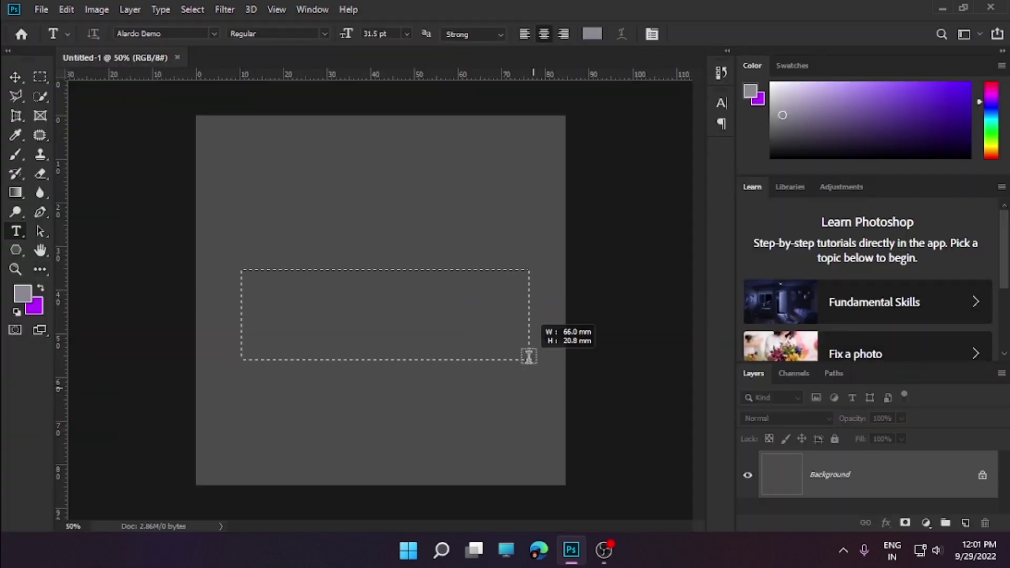
pyautogui.press('BackSpace')
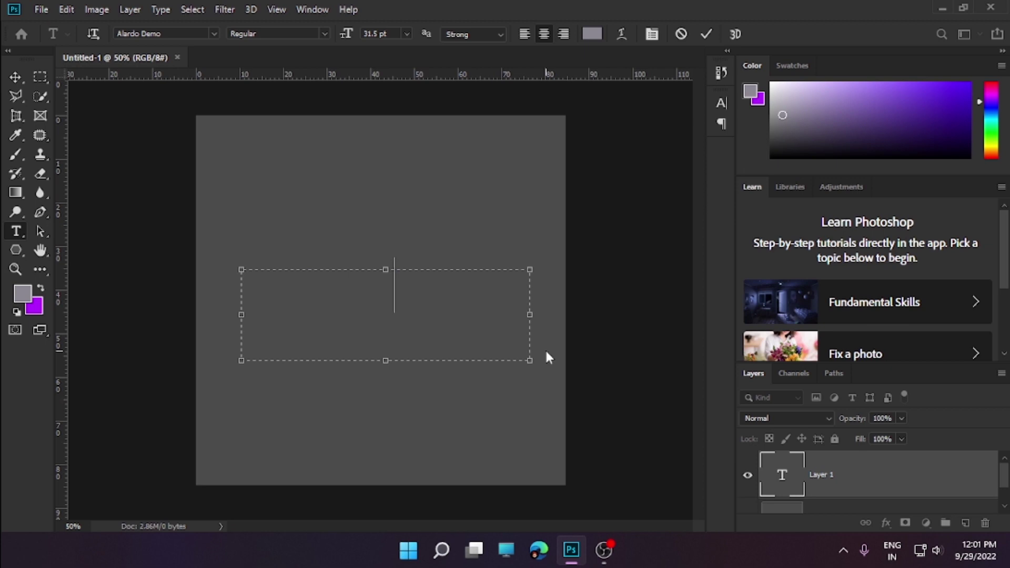
pyautogui.write('ABCREAT')
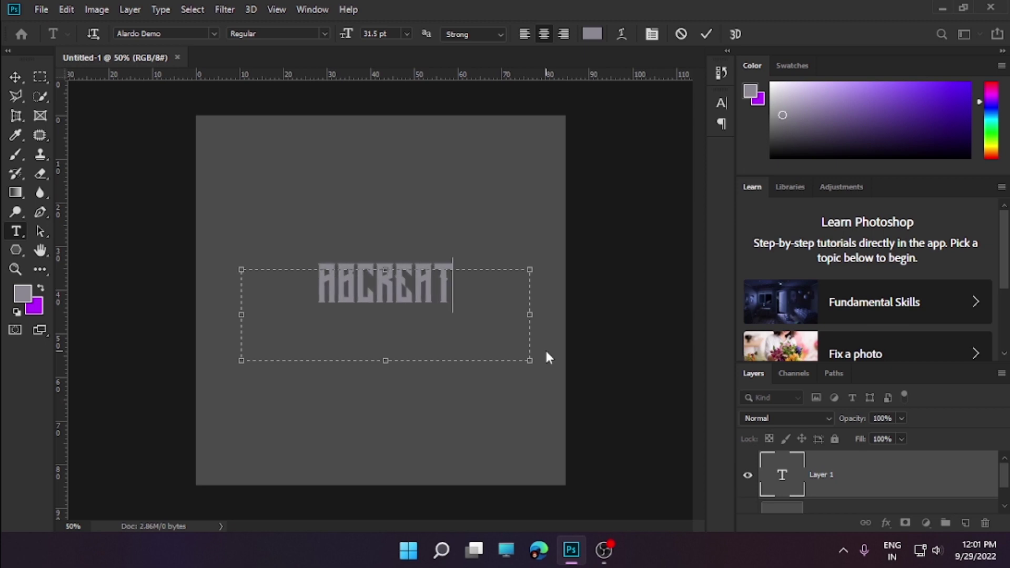
pyautogui.write('ION')
pyautogui.hotkey('ctrl', 'a')
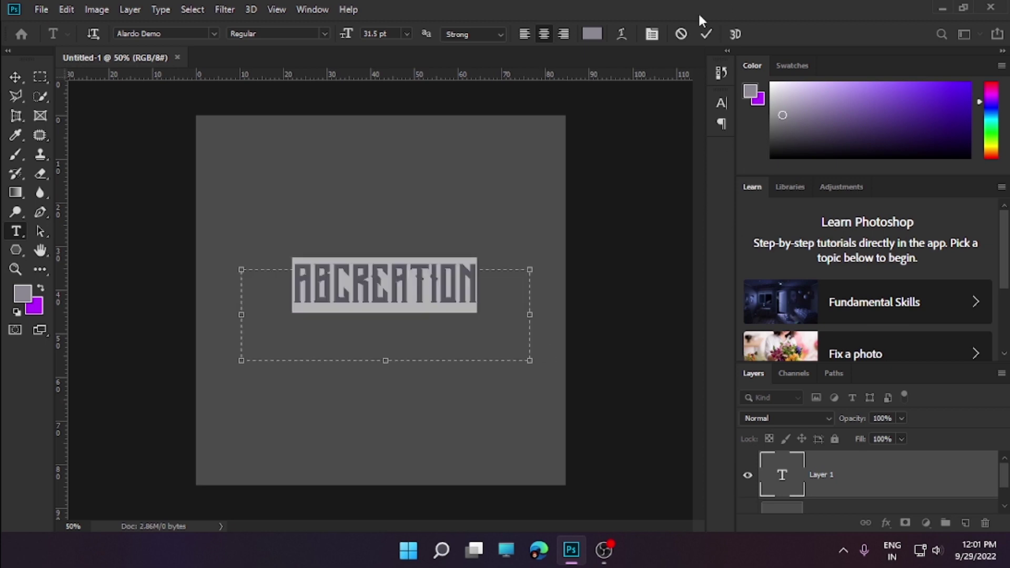
# Step: Make the ABCREATION text white (#ffffff) at 42.5 pt
pyautogui.click(593, 35)
pyautogui.write('ffffff')
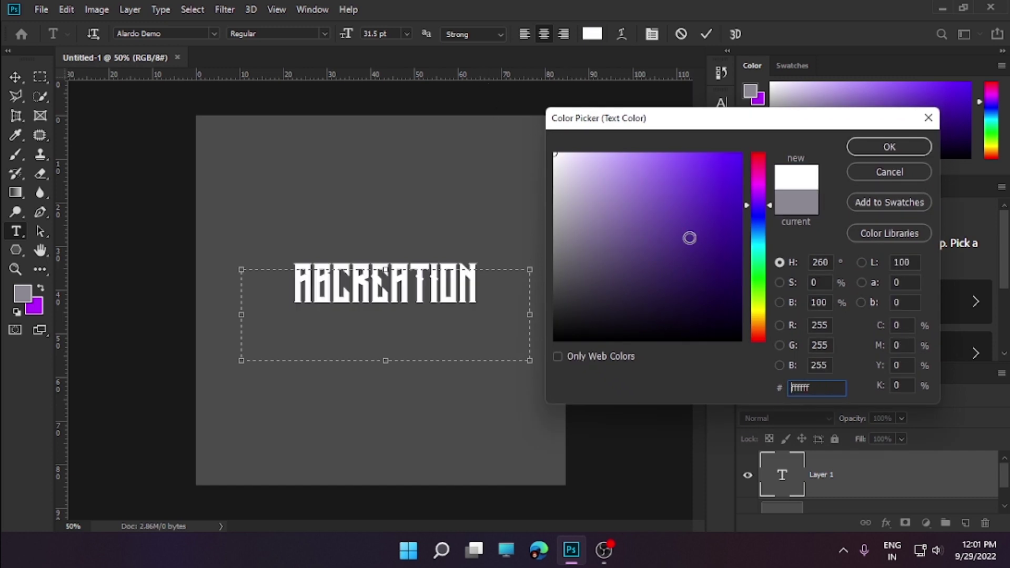
pyautogui.click(889, 148)
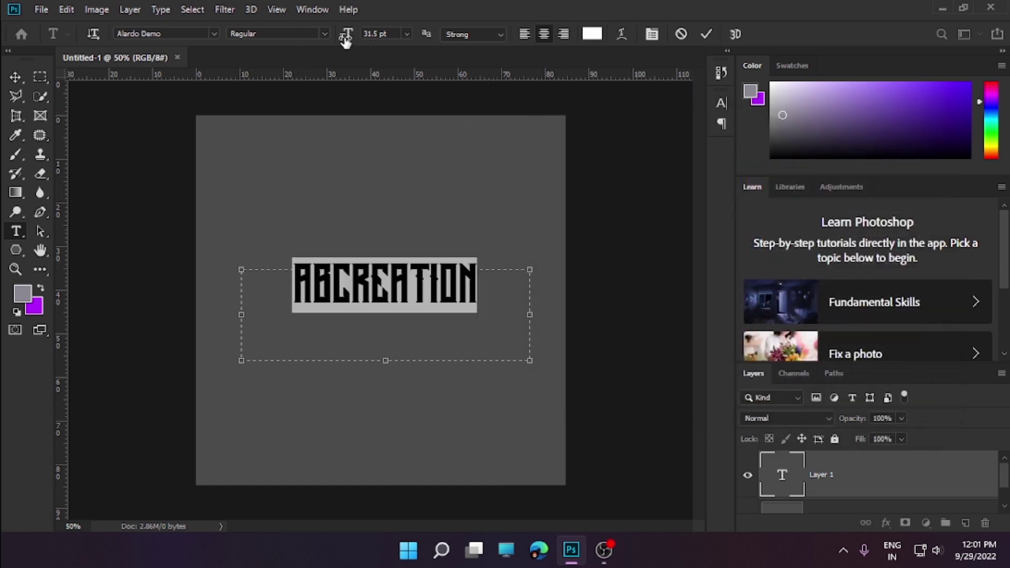
pyautogui.moveTo(345, 41); pyautogui.dragTo(354, 44)
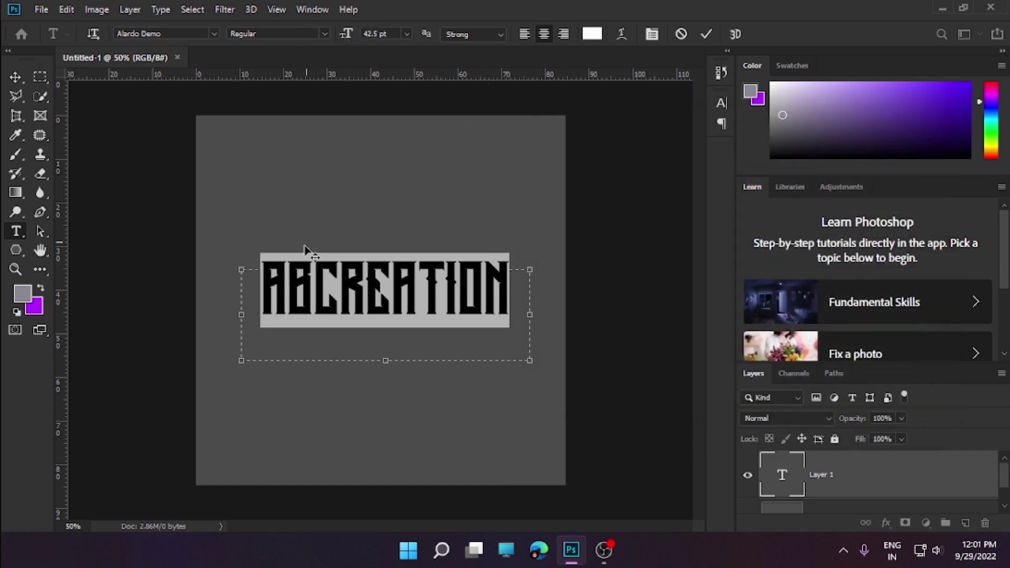
# Step: Shrink the middle letters BCREATIO to 30.5 pt, then select the final N
pyautogui.moveTo(288, 304); pyautogui.dragTo(482, 315)
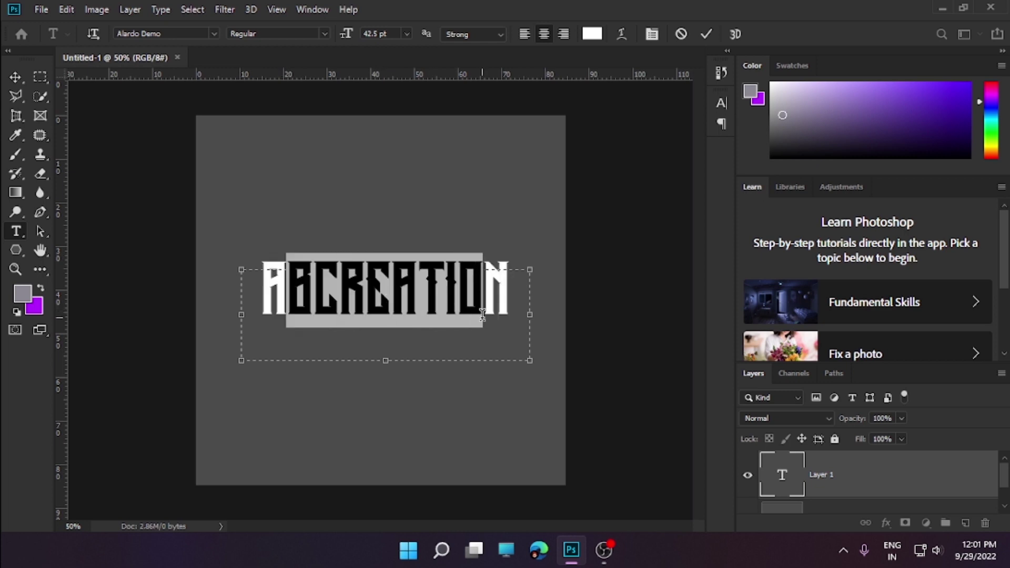
pyautogui.moveTo(349, 41); pyautogui.dragTo(342, 46)
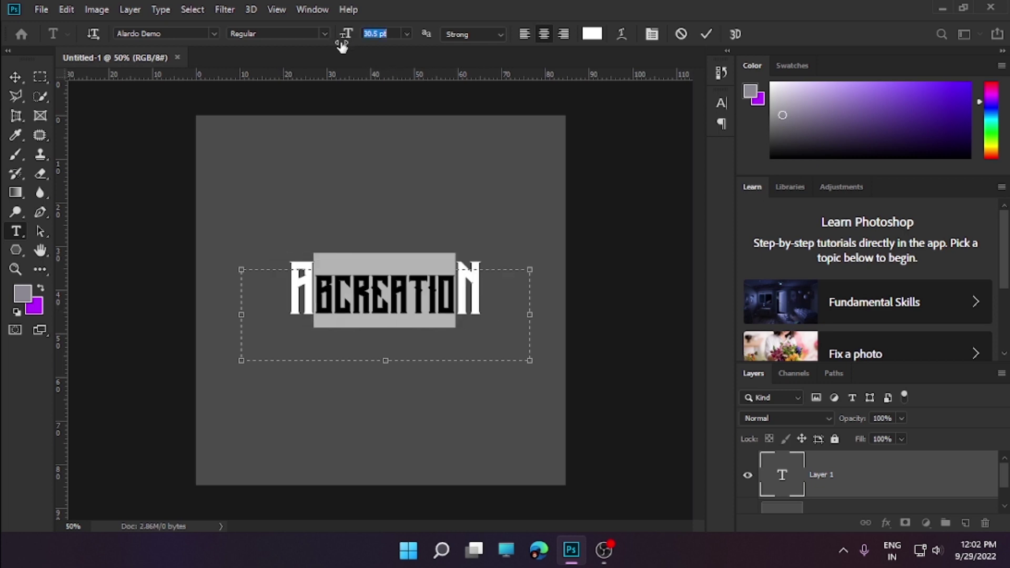
pyautogui.click(497, 341)
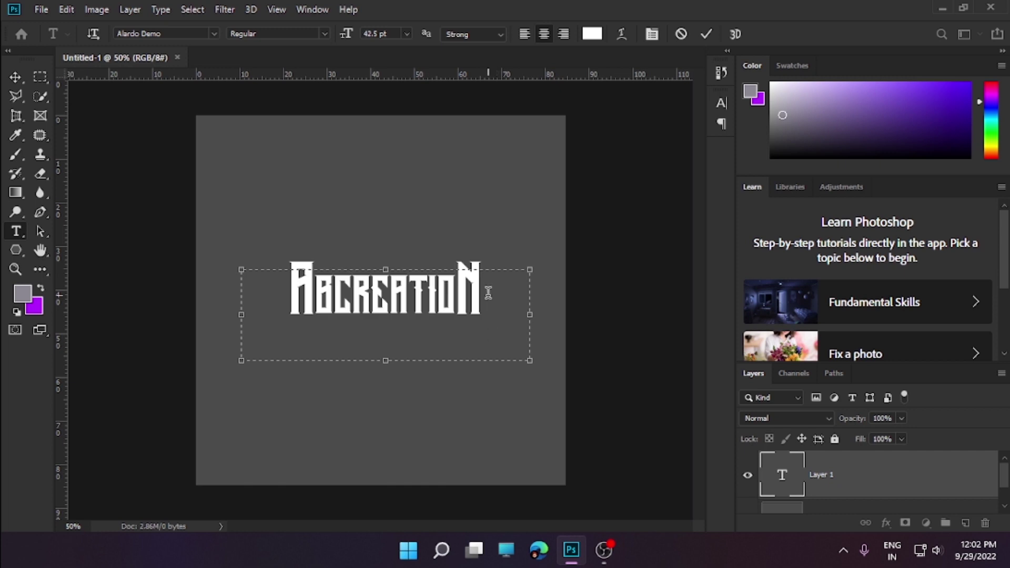
pyautogui.moveTo(481, 290); pyautogui.dragTo(460, 292)
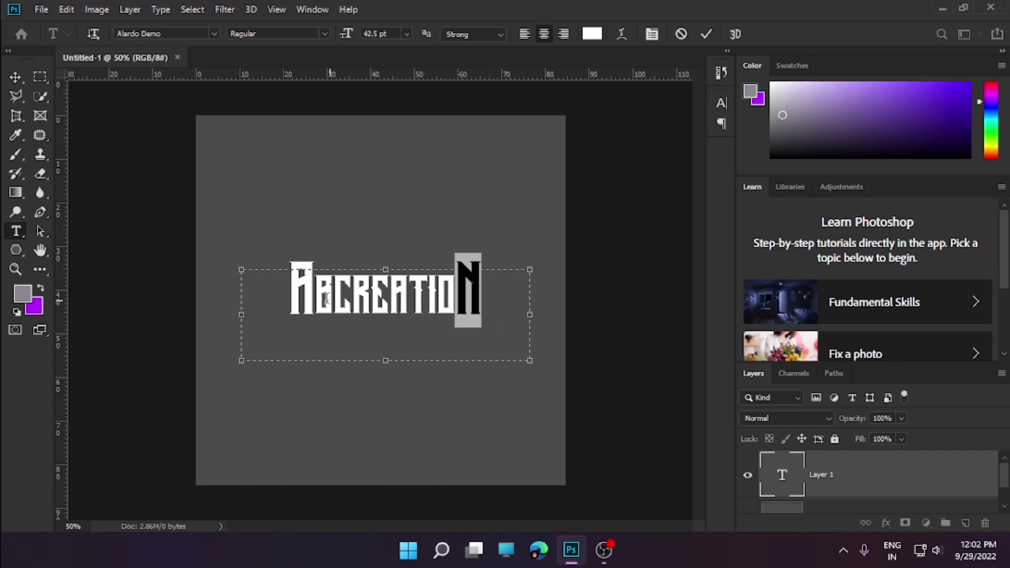
pyautogui.keyDown('shift'); pyautogui.click(288, 293); pyautogui.keyUp('shift')
pyautogui.click(483, 303)
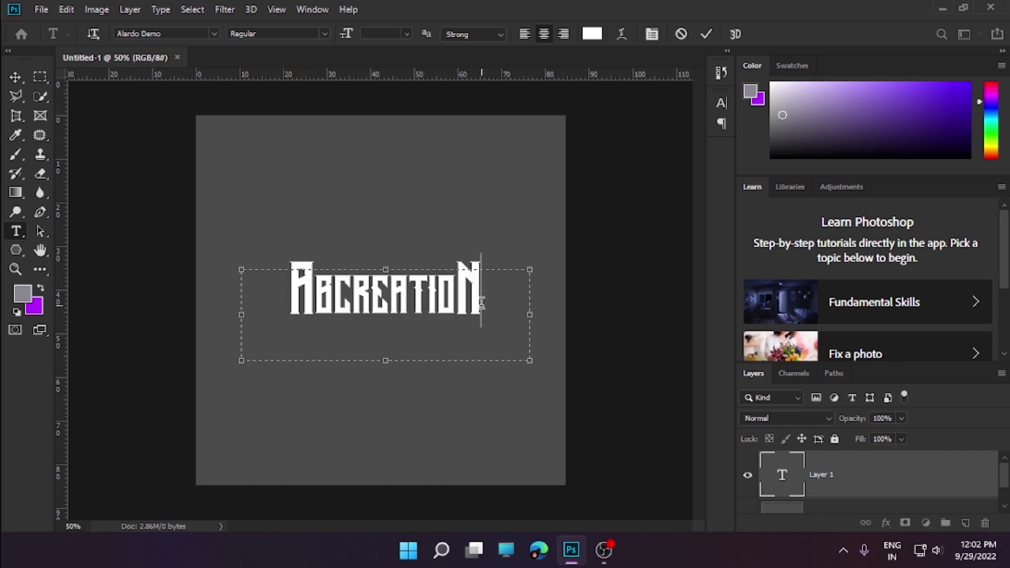
pyautogui.moveTo(493, 302); pyautogui.dragTo(450, 299)
# Step: Colour the final N purple (#732ddd)
pyautogui.click(590, 36)
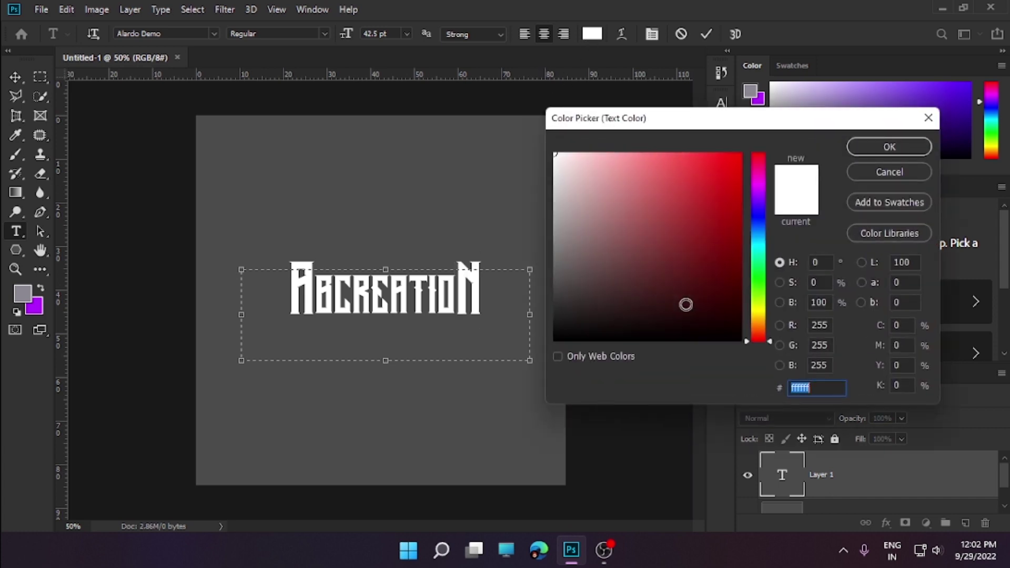
pyautogui.press('BackSpace')
pyautogui.write('7')
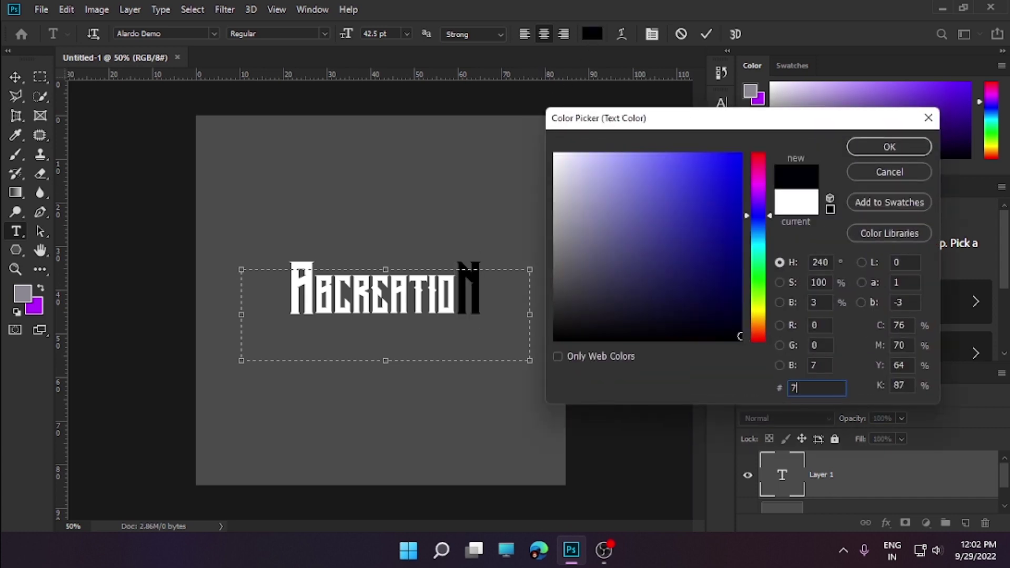
pyautogui.write('32')
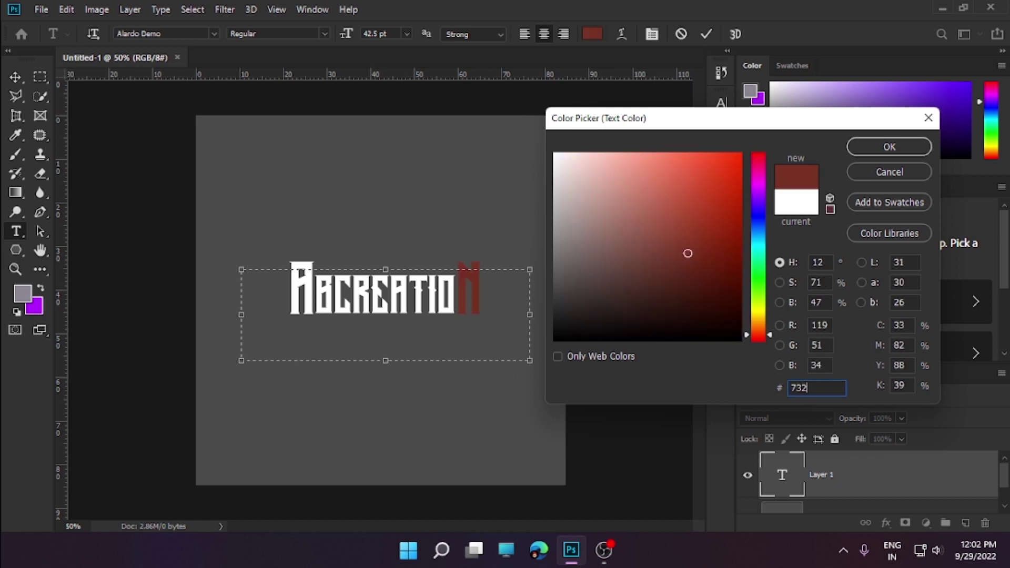
pyautogui.write('ddd')
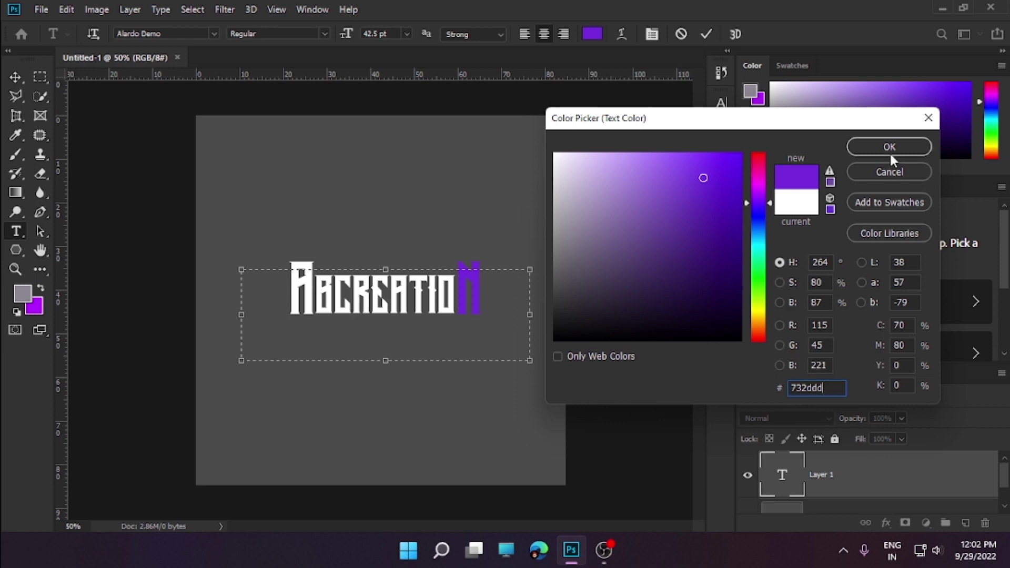
pyautogui.click(890, 150)
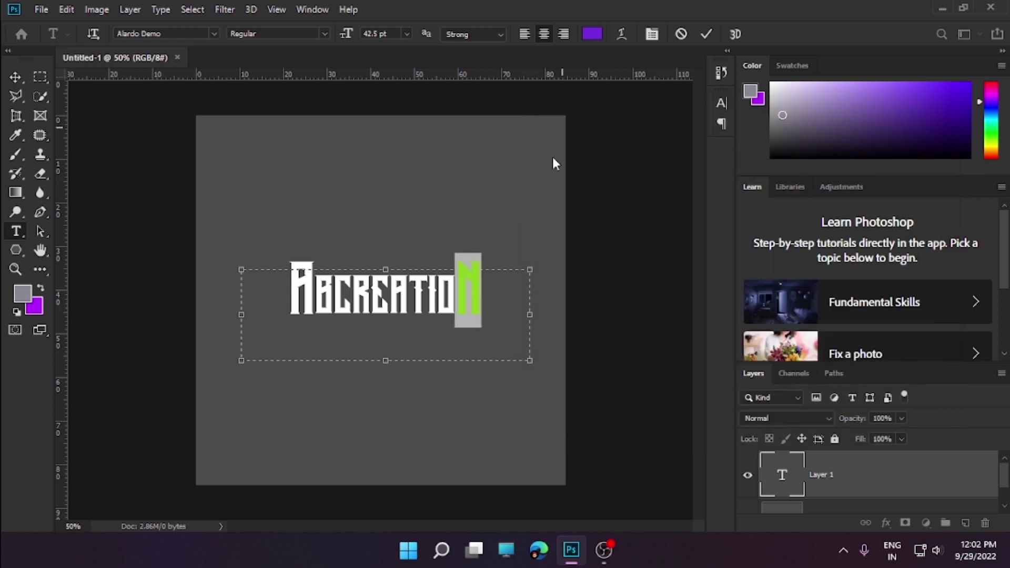
pyautogui.click(705, 35)
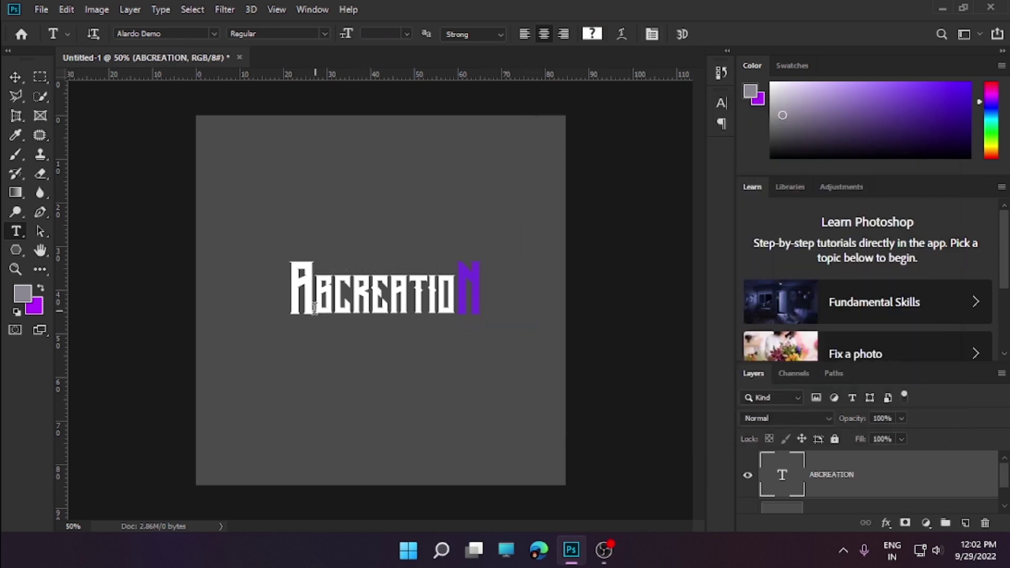
# Step: Colour the first A #732ddd too and commit the text edit
pyautogui.moveTo(315, 305); pyautogui.dragTo(126, 203)
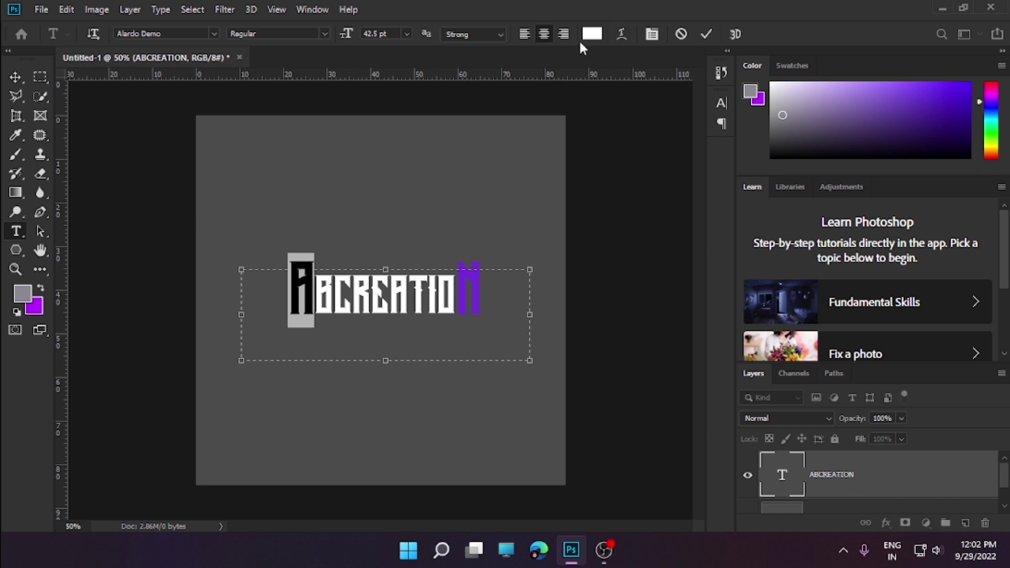
pyautogui.click(592, 33)
pyautogui.write('732ddd')
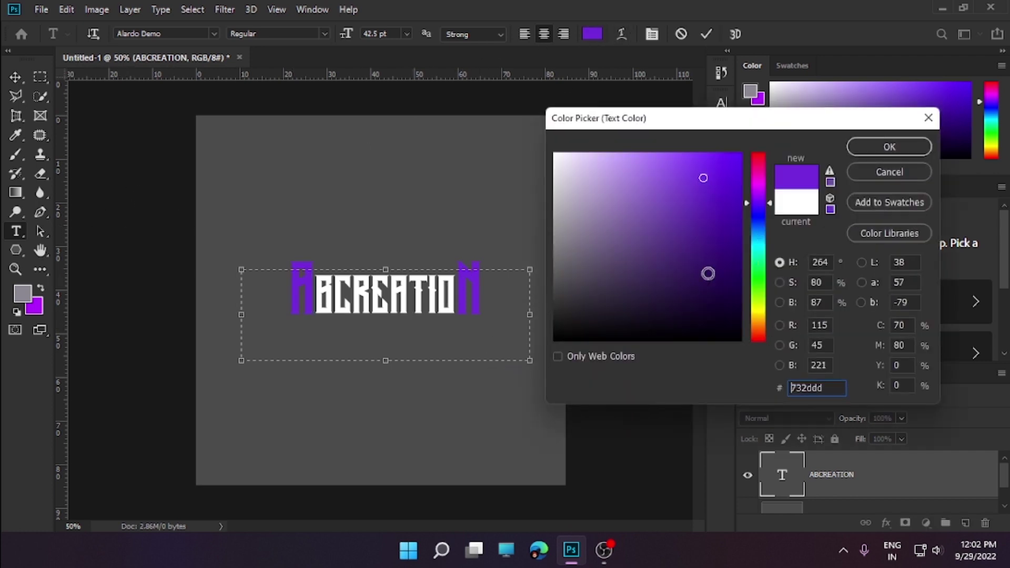
pyautogui.click(889, 147)
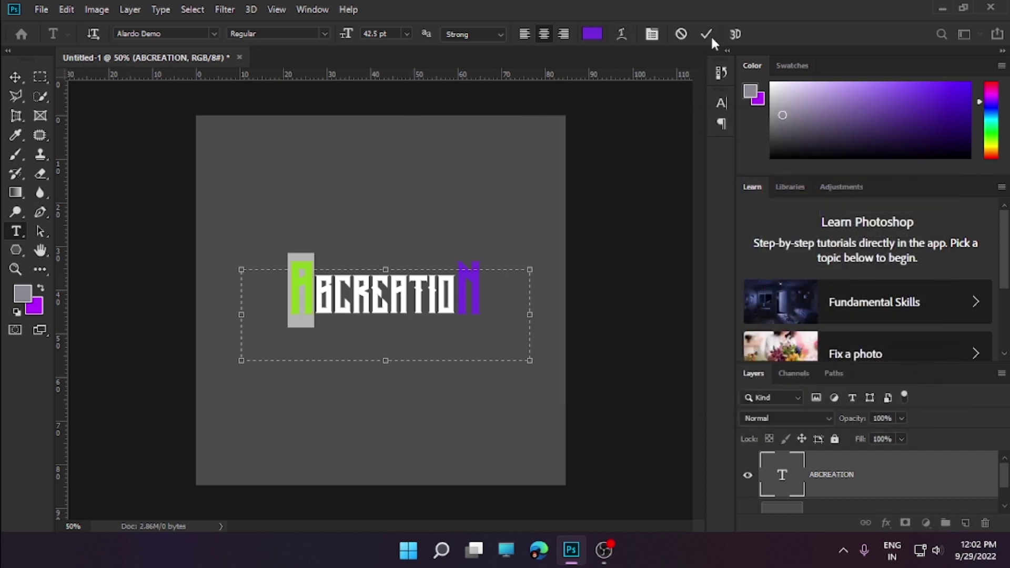
pyautogui.click(710, 35)
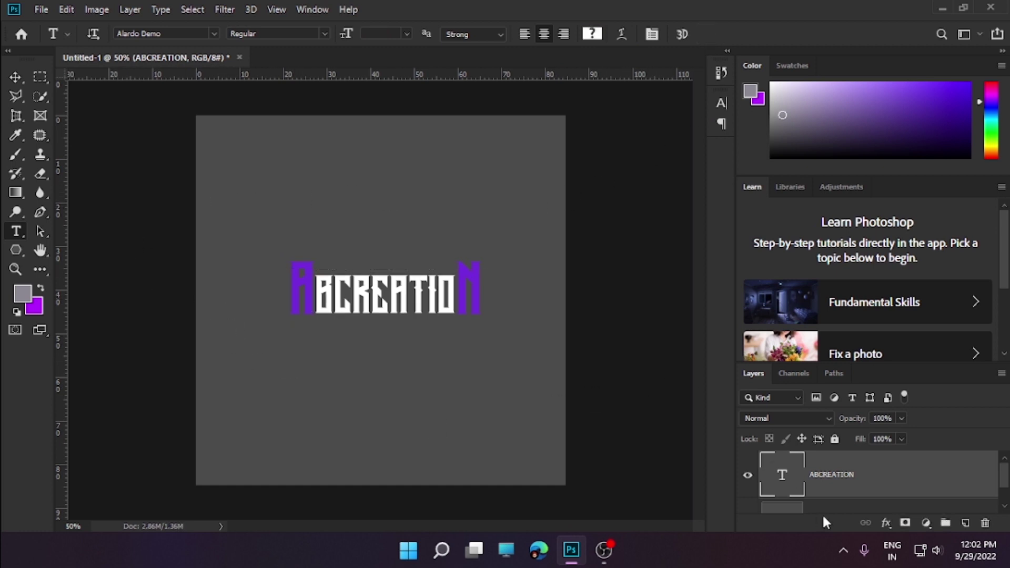
# Step: Rasterize the ABCREATION text layer into a plain pixel layer
pyautogui.click(966, 523)
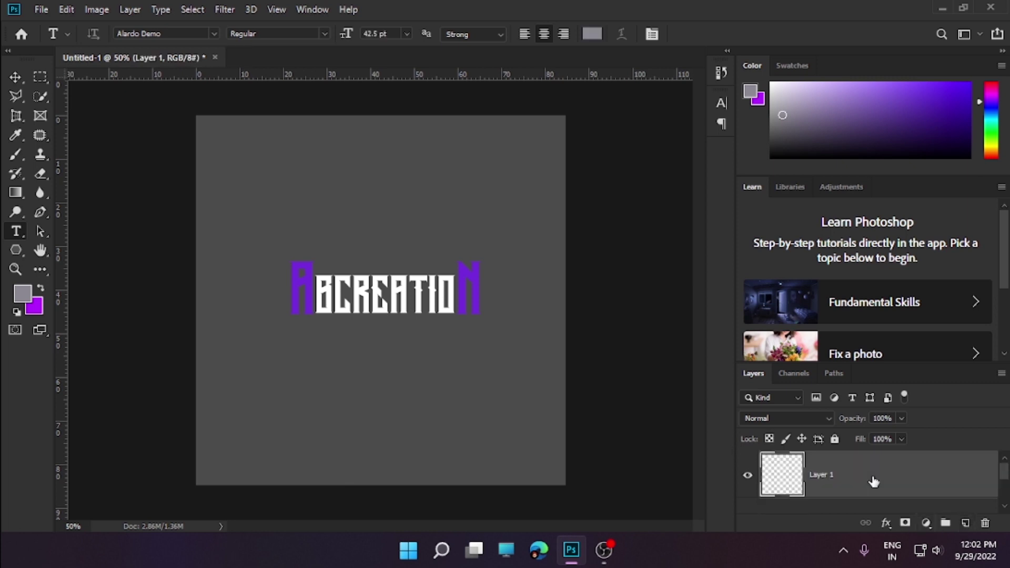
pyautogui.scroll(-1, 851, 491)
pyautogui.click(863, 494)
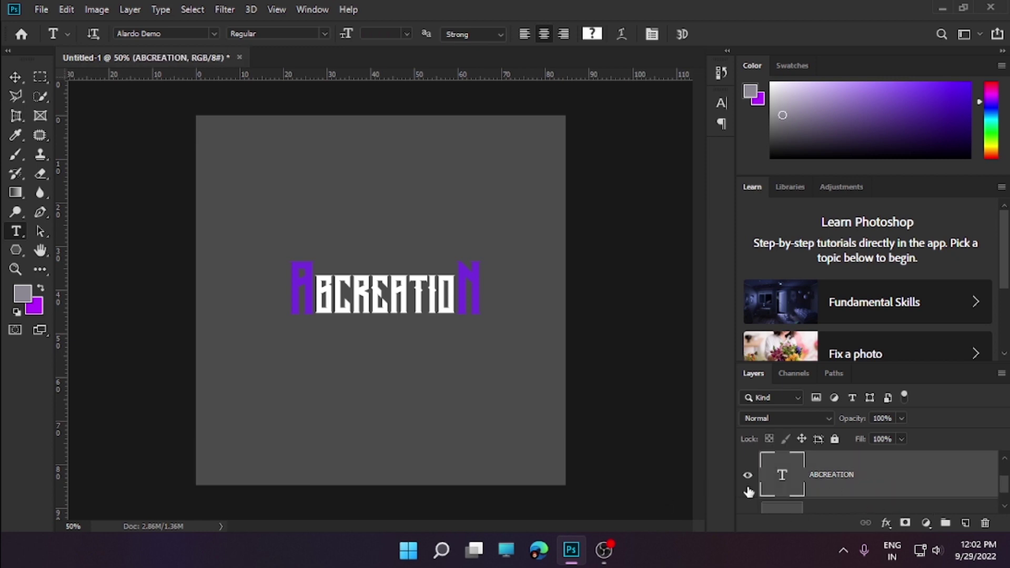
pyautogui.rightClick(880, 491)
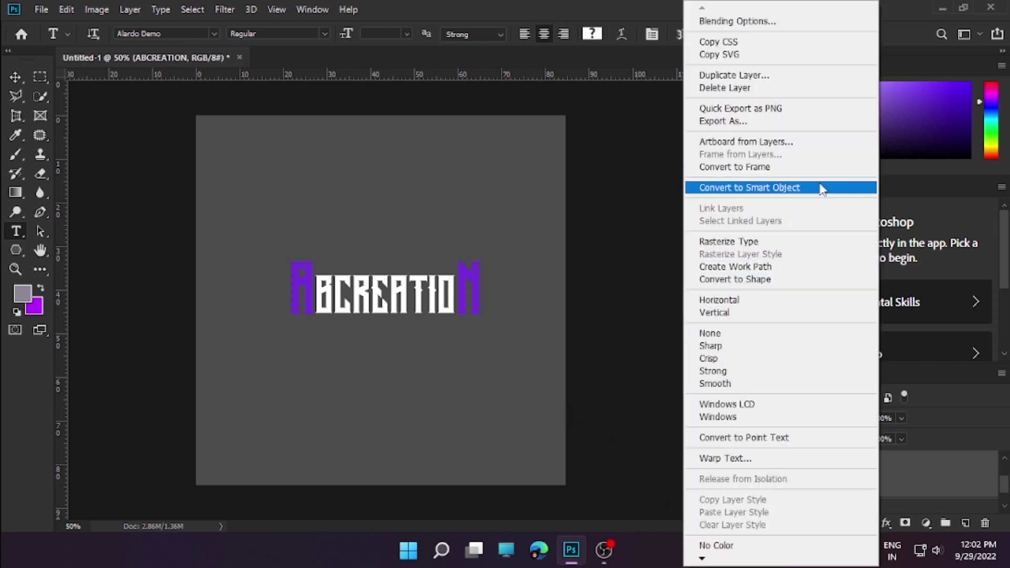
pyautogui.click(821, 188)
pyautogui.rightClick(919, 475)
pyautogui.click(755, 262)
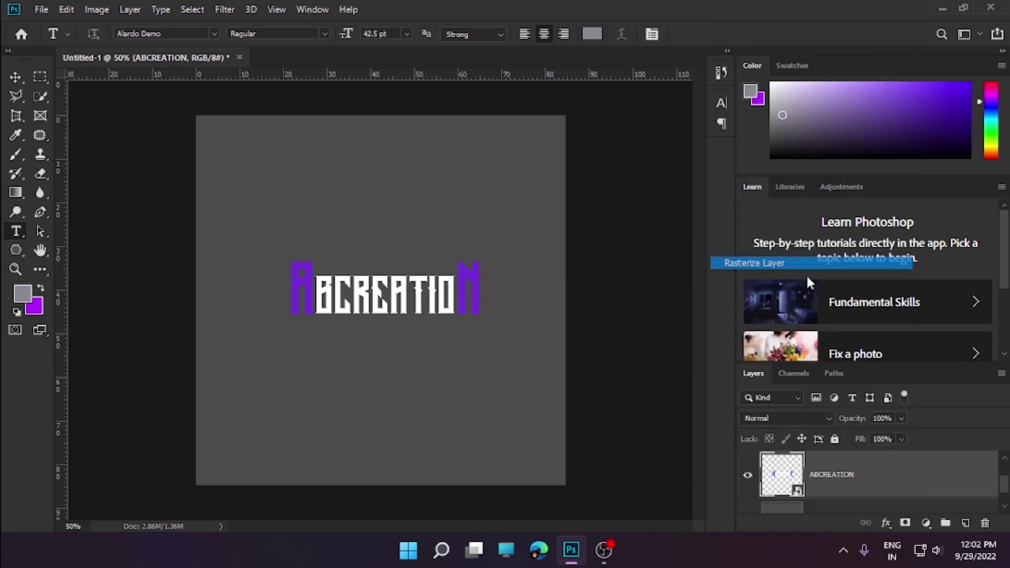
# Step: Zoom in on the word and switch to full-screen view
pyautogui.press('z')
pyautogui.moveTo(315, 374); pyautogui.dragTo(433, 277)
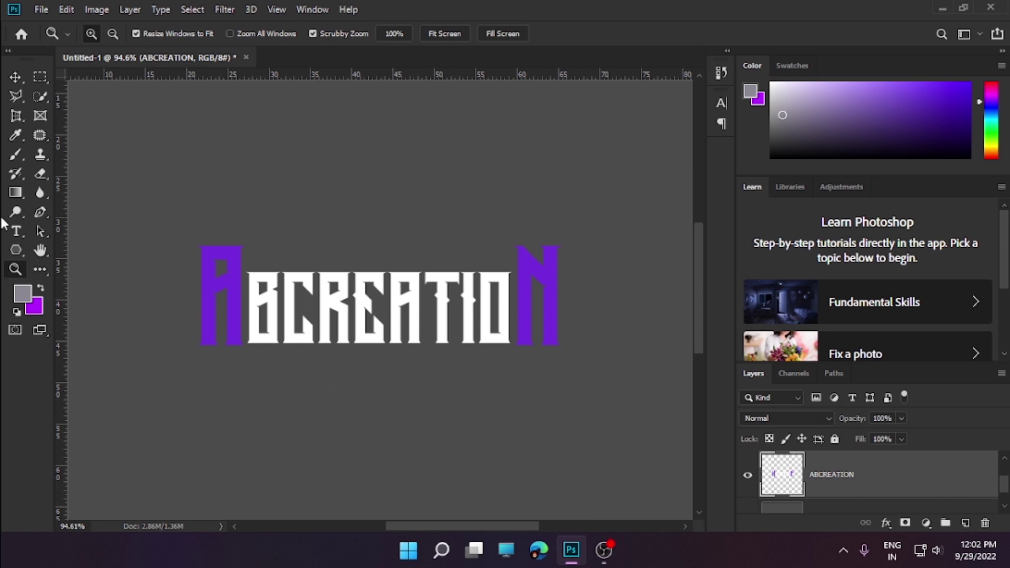
pyautogui.press('f')
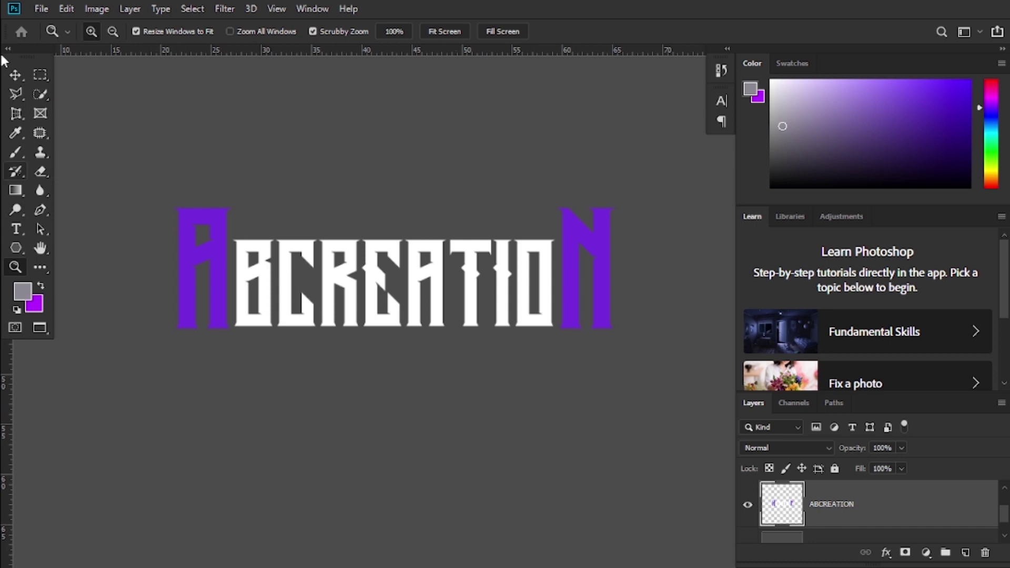
# Step: Outline the white BCREATIO letters with the Polygonal Lasso
pyautogui.click(16, 94)
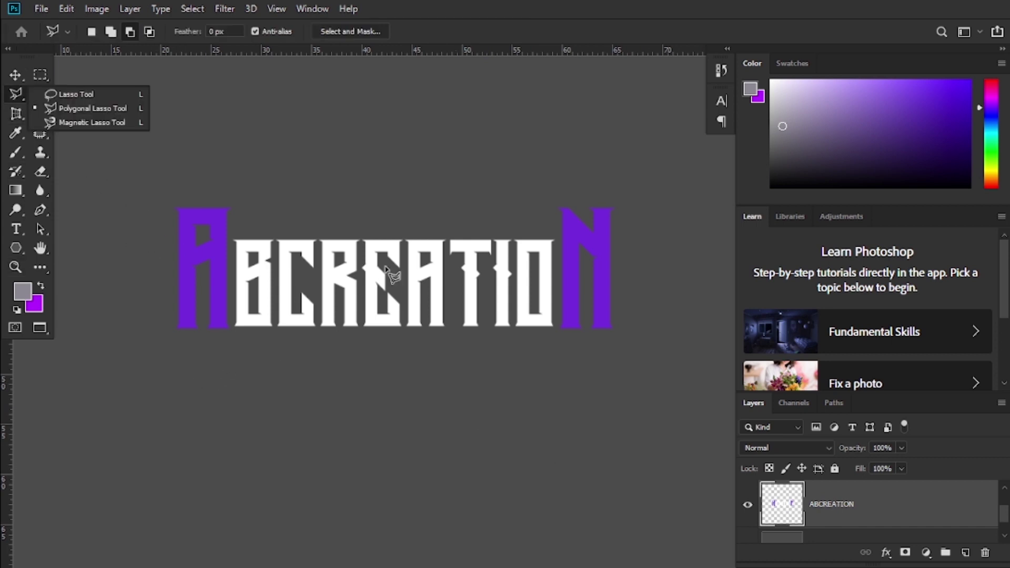
pyautogui.keyDown('ctrl'); pyautogui.click(386, 270); pyautogui.keyUp('ctrl')
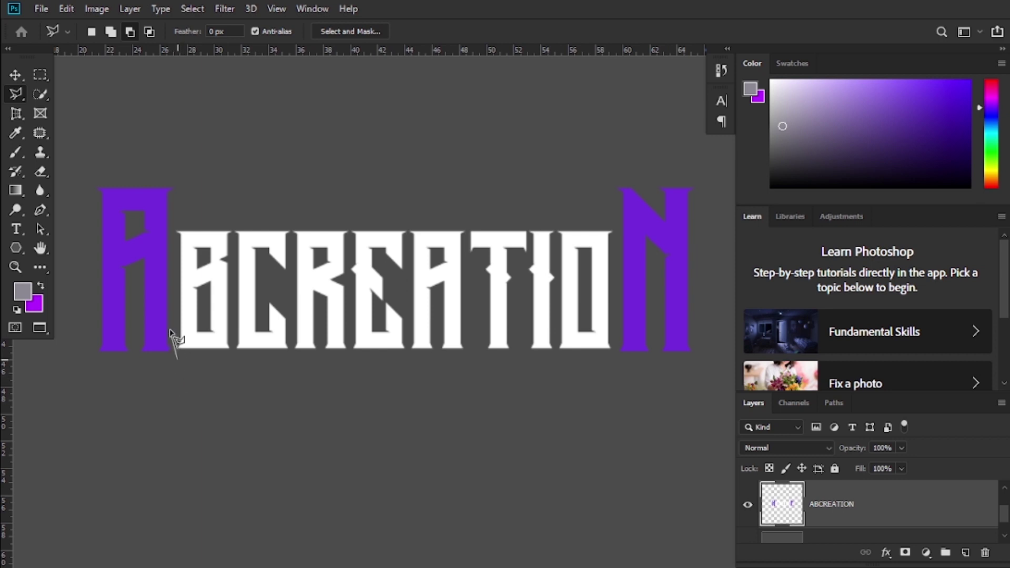
pyautogui.click(170, 342)
pyautogui.click(172, 215)
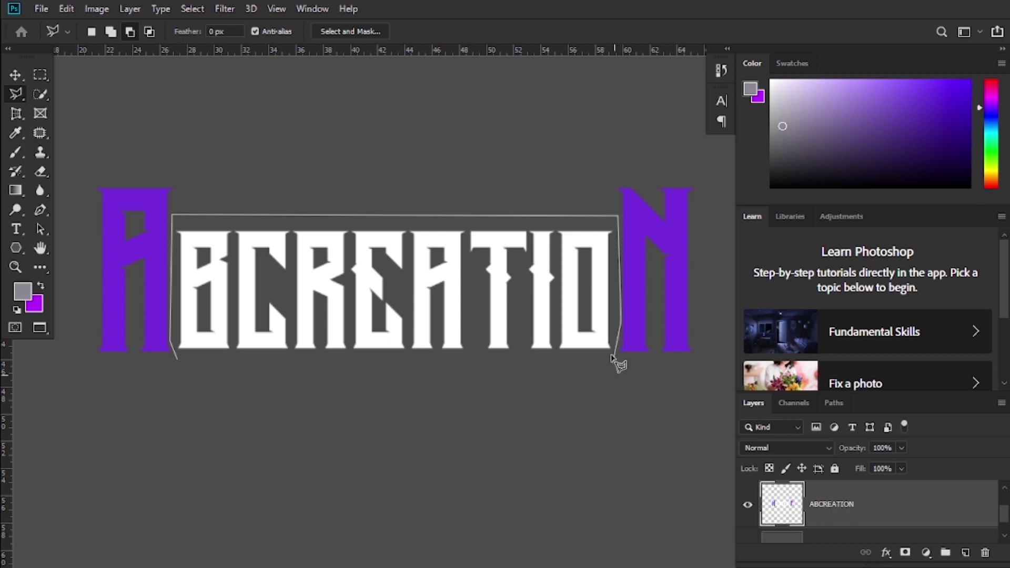
pyautogui.click(611, 363)
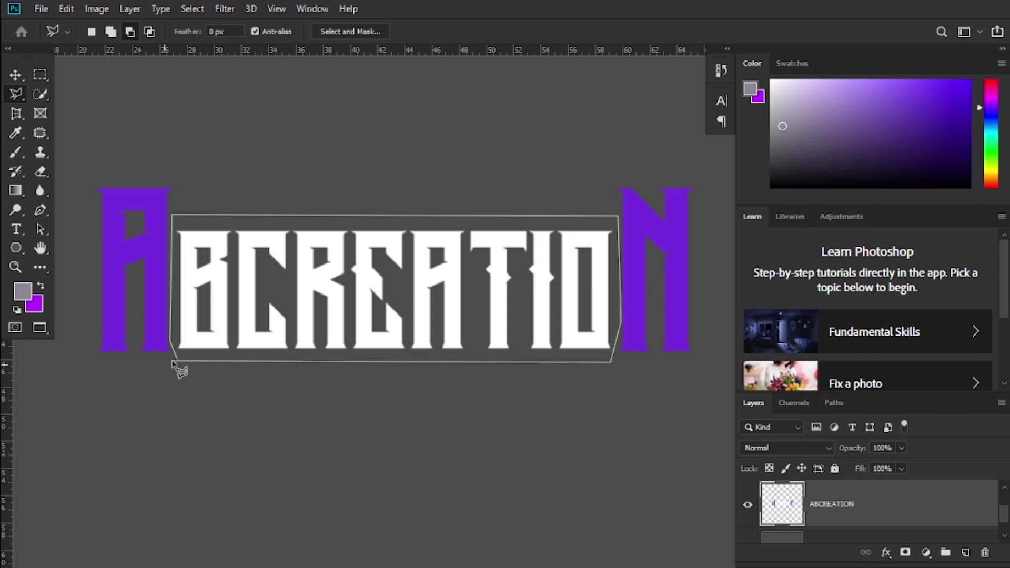
pyautogui.press('Escape')
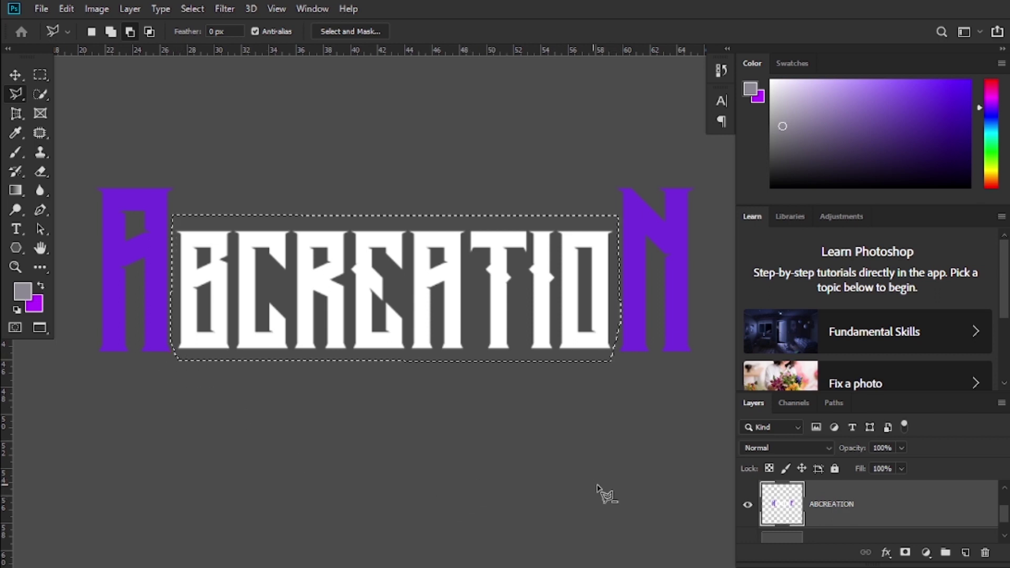
# Step: Copy the selected letters to a new layer and move it well below the word
pyautogui.hotkey('ctrl', 'j')
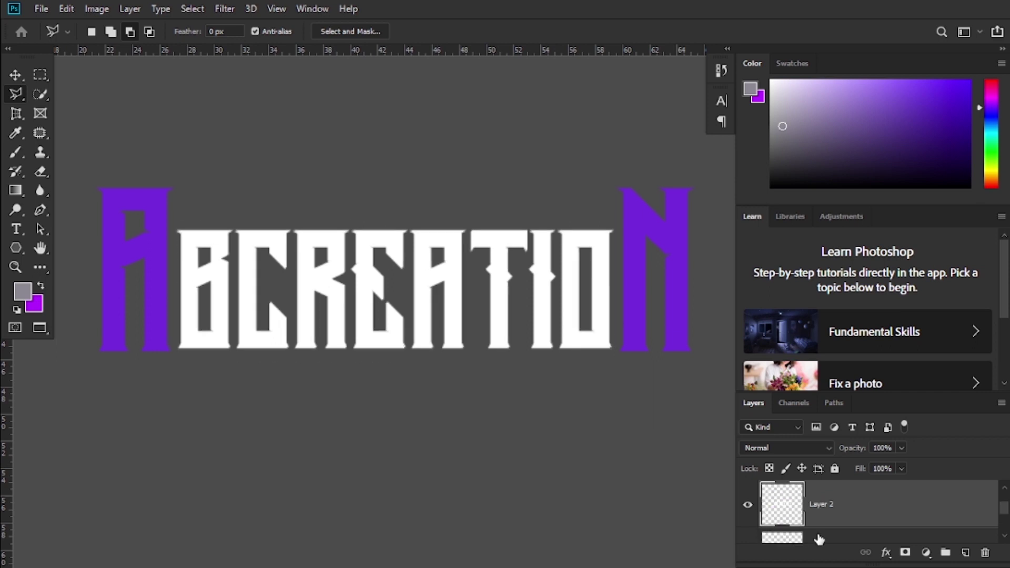
pyautogui.click(16, 81)
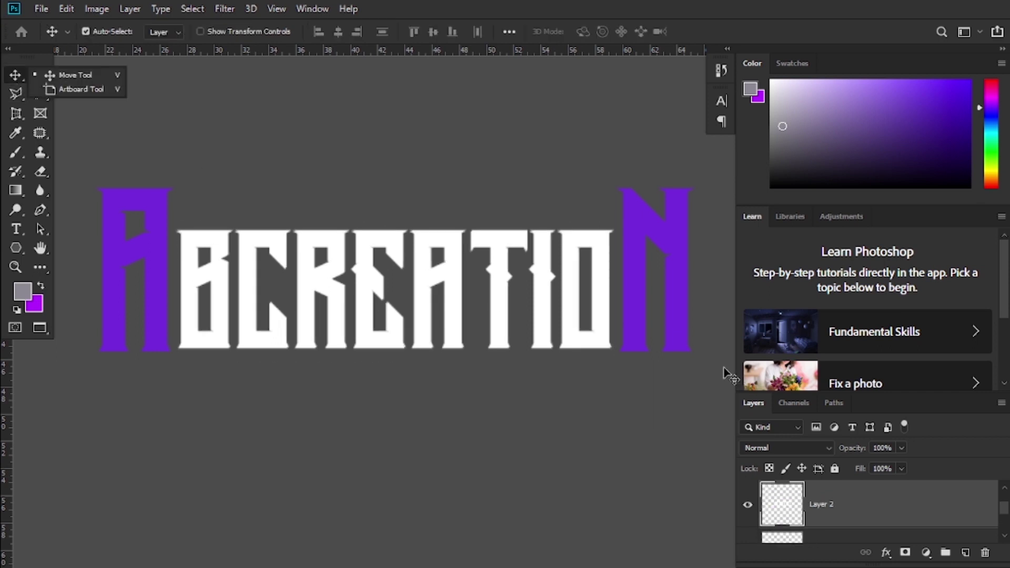
pyautogui.moveTo(599, 327); pyautogui.dragTo(599, 491)
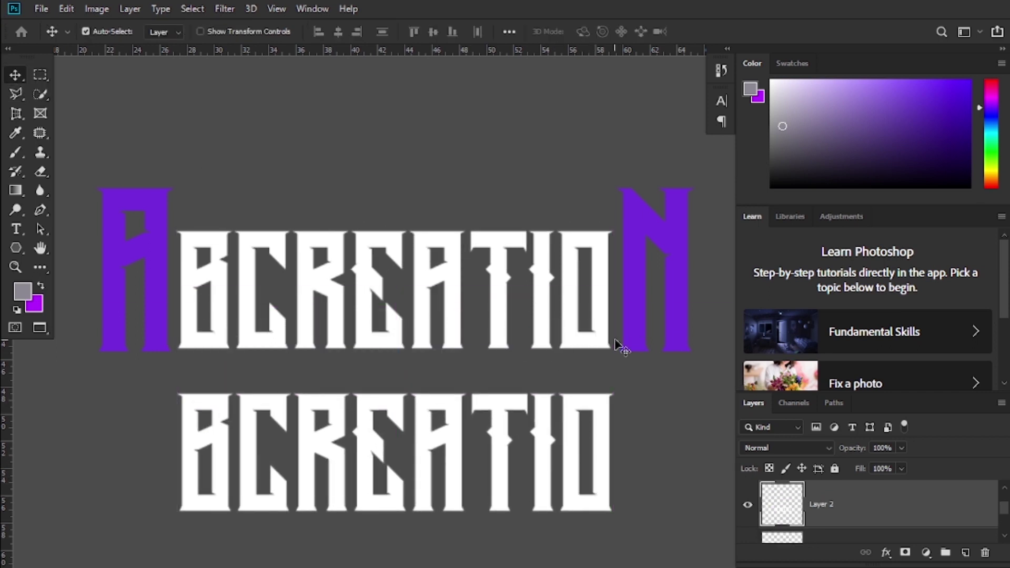
pyautogui.moveTo(584, 453); pyautogui.dragTo(584, 503)
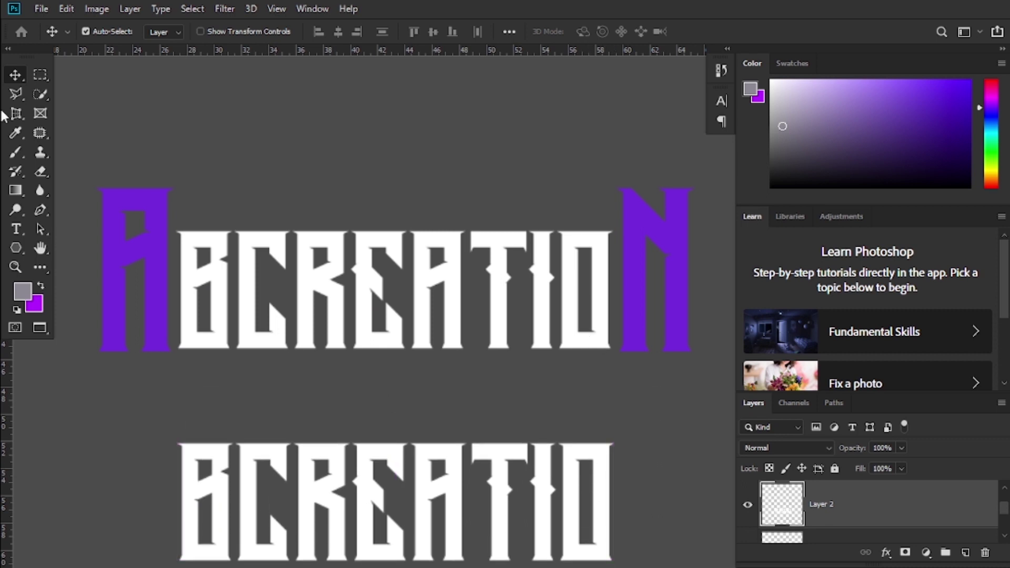
# Step: Draw a Polygonal Lasso selection around the original white BCREATIO letters between the purple A and N
pyautogui.click(15, 97)
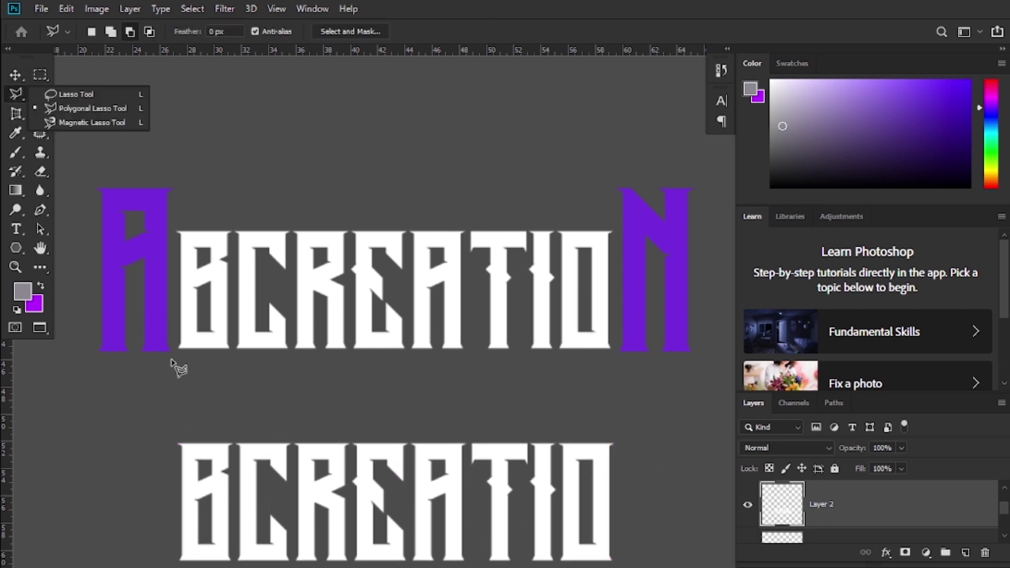
pyautogui.click(178, 358)
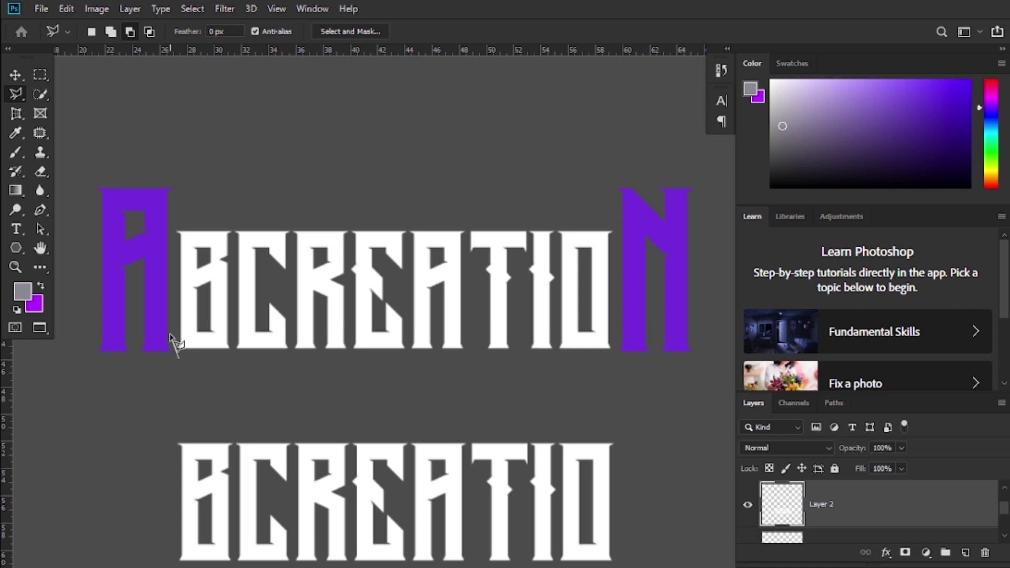
pyautogui.click(170, 336)
pyautogui.click(172, 205)
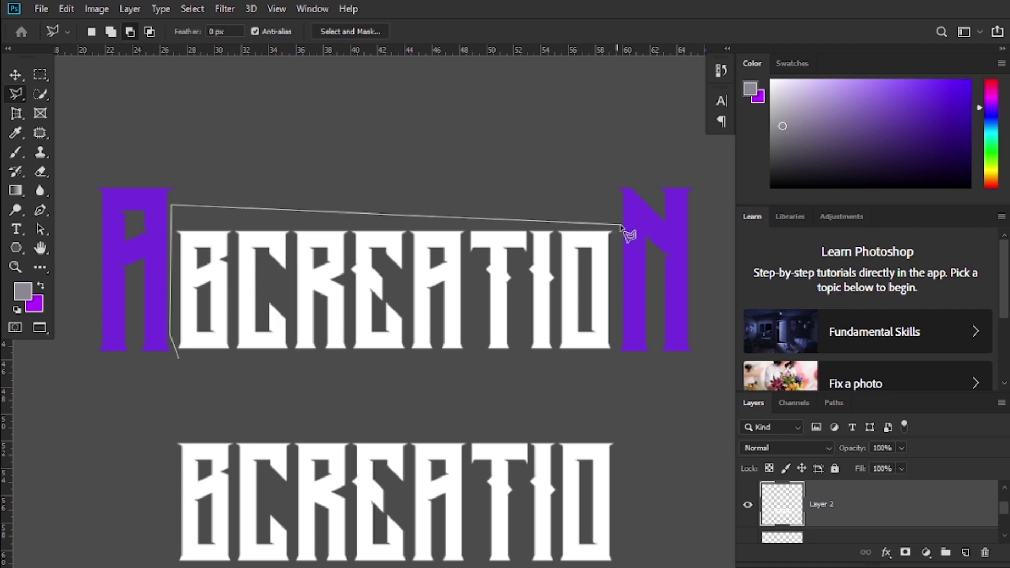
pyautogui.click(618, 227)
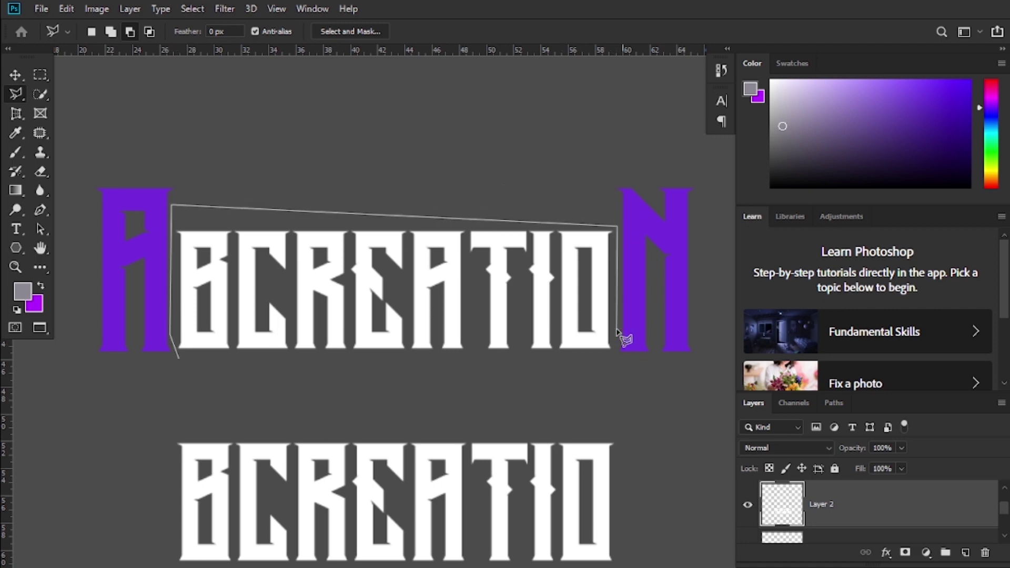
pyautogui.click(617, 362)
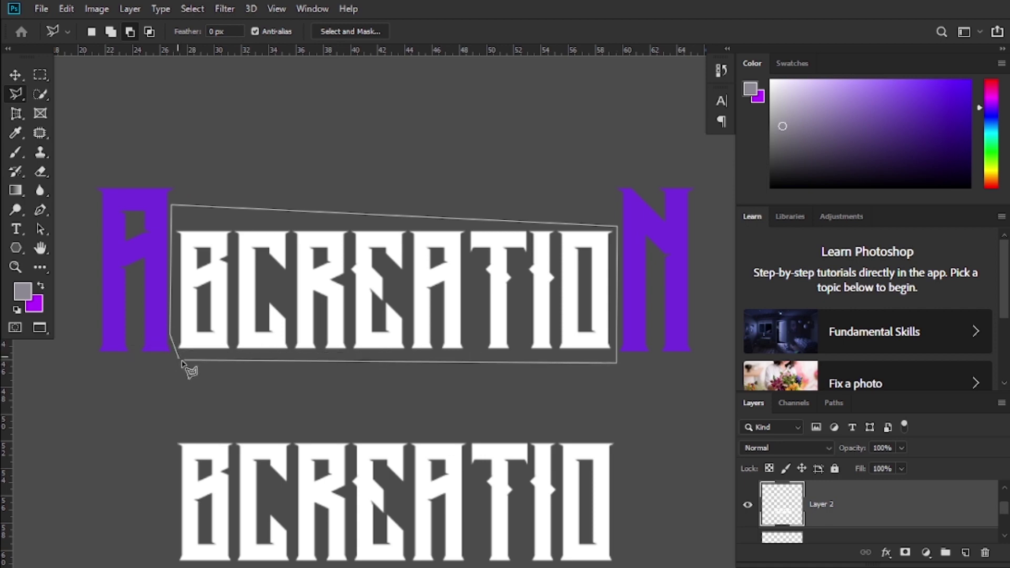
pyautogui.click(180, 362)
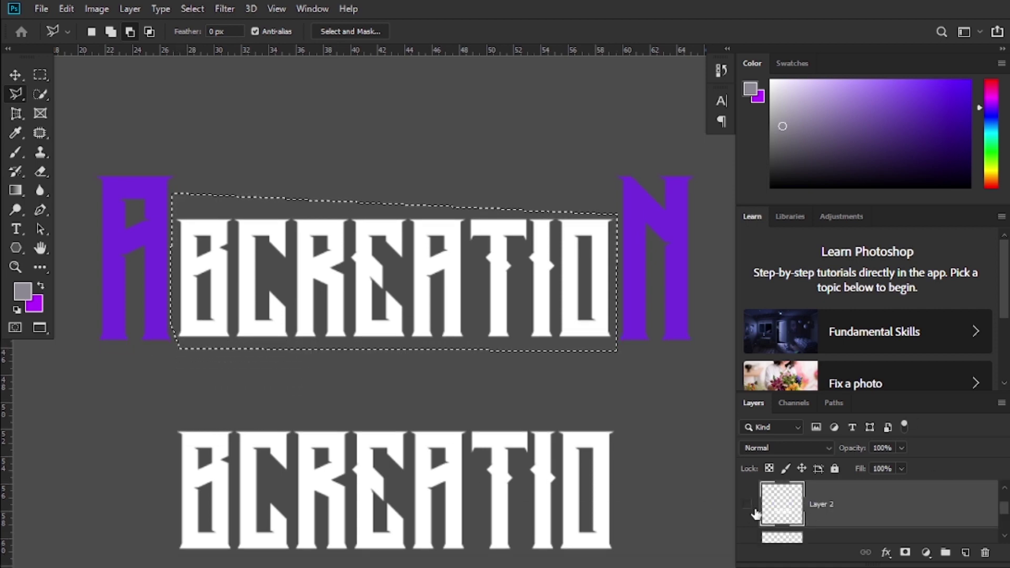
# Step: Delete the original white letters from the ABCREATION layer and deselect
pyautogui.click(755, 510)
pyautogui.hotkey('ctrl', 'z')
pyautogui.click(747, 507)
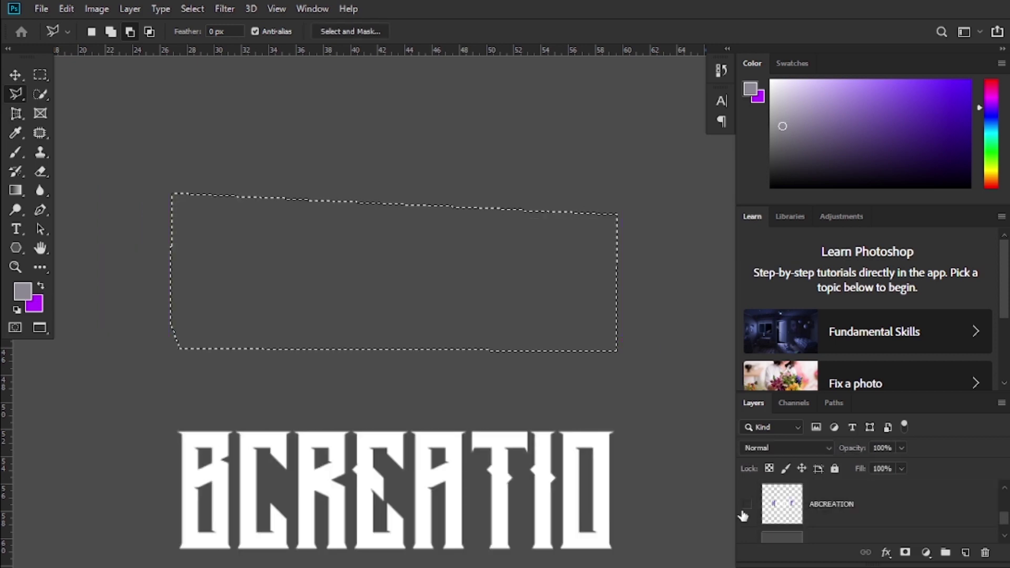
pyautogui.click(809, 513)
pyautogui.press('Delete')
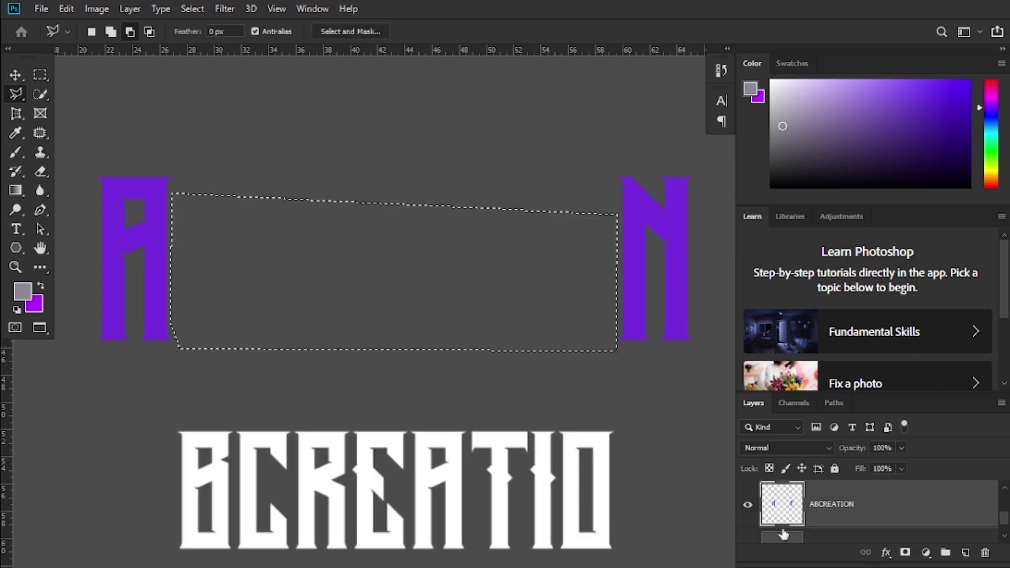
pyautogui.hotkey('ctrl', 'd')
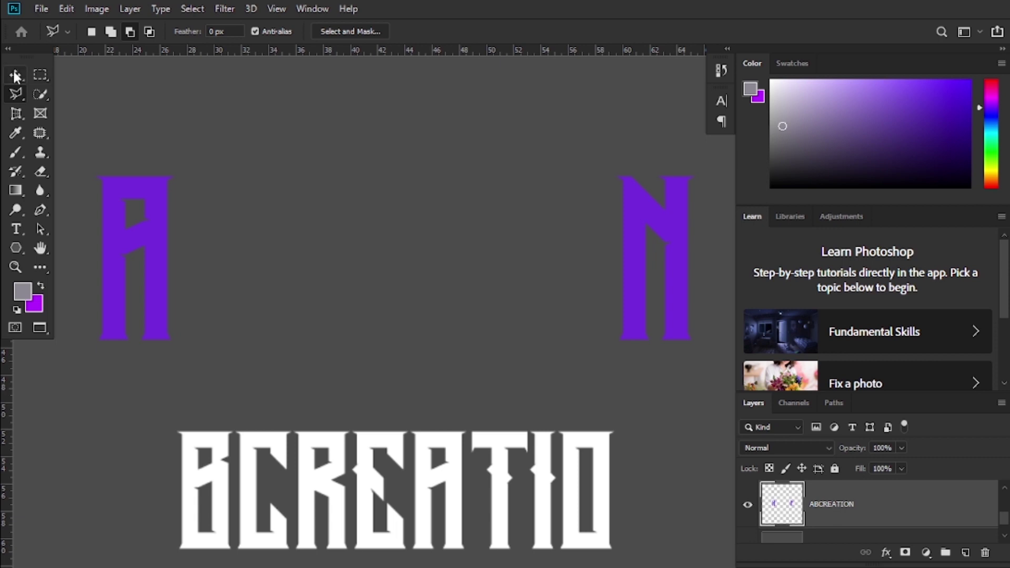
# Step: Move the BCREATIO copy back up between the purple A and N
pyautogui.click(15, 76)
pyautogui.moveTo(452, 446); pyautogui.dragTo(452, 207)
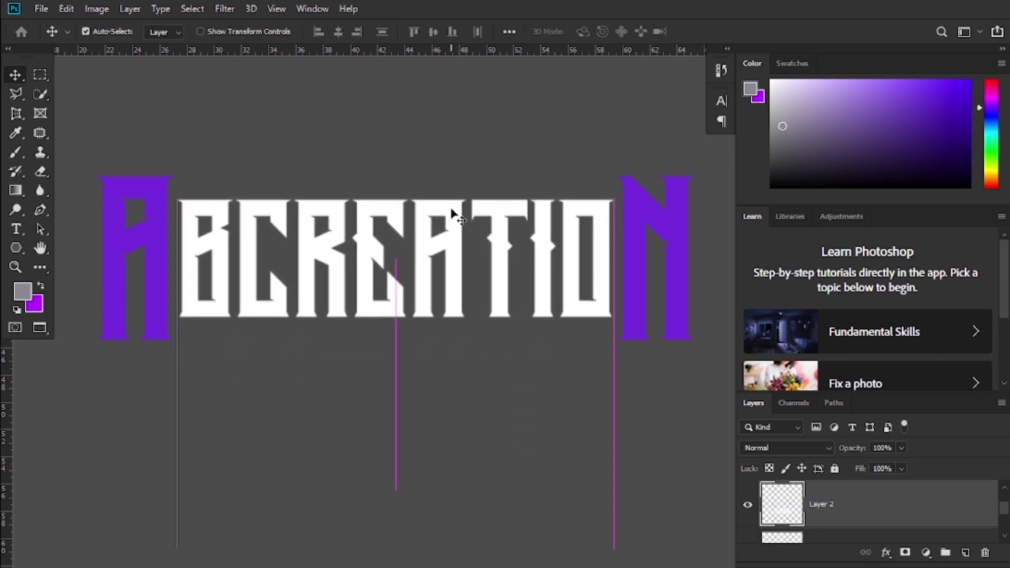
pyautogui.press('z')
pyautogui.keyDown('alt'); pyautogui.click(478, 332); pyautogui.keyUp('alt')
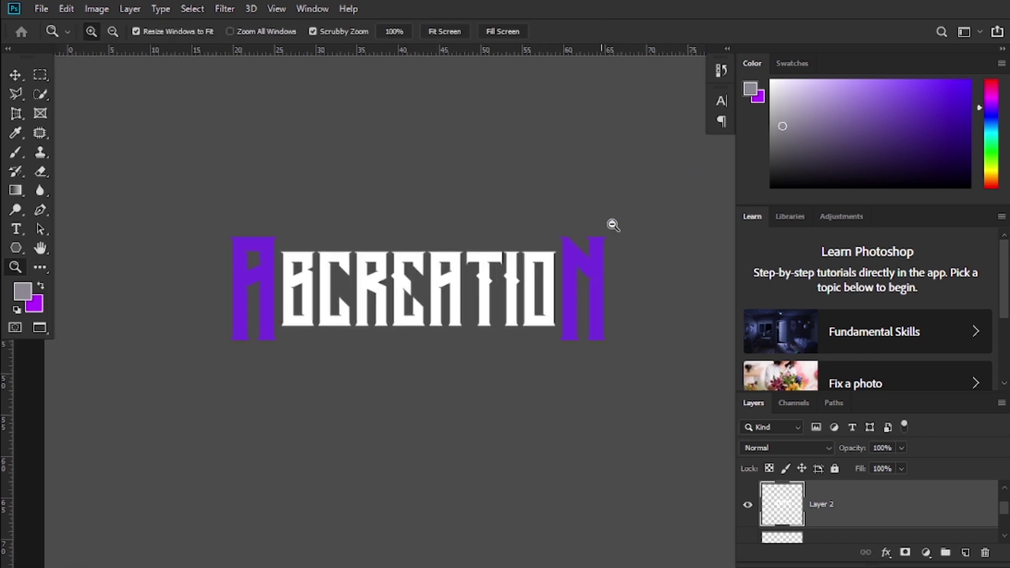
pyautogui.press('v')
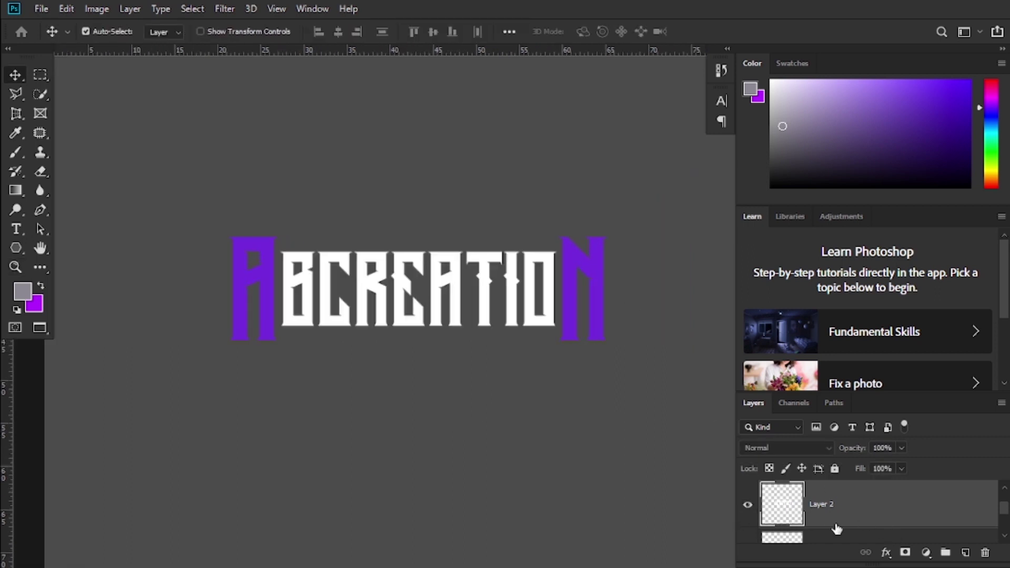
pyautogui.scroll(-1, 873, 517)
pyautogui.click(772, 513)
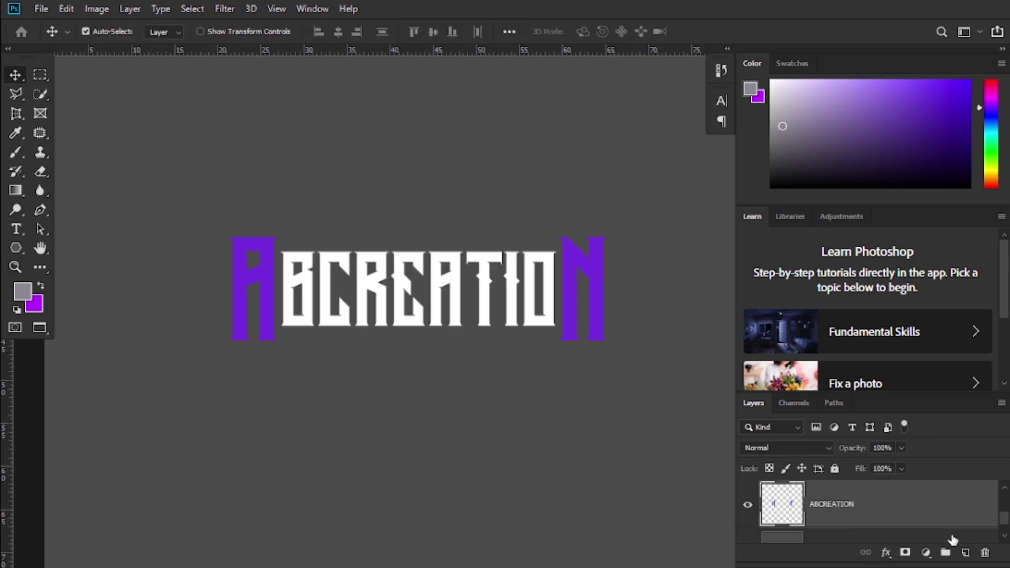
# Step: On a new layer, marquee the word's lower half and set foreground to #3a0696
pyautogui.click(965, 554)
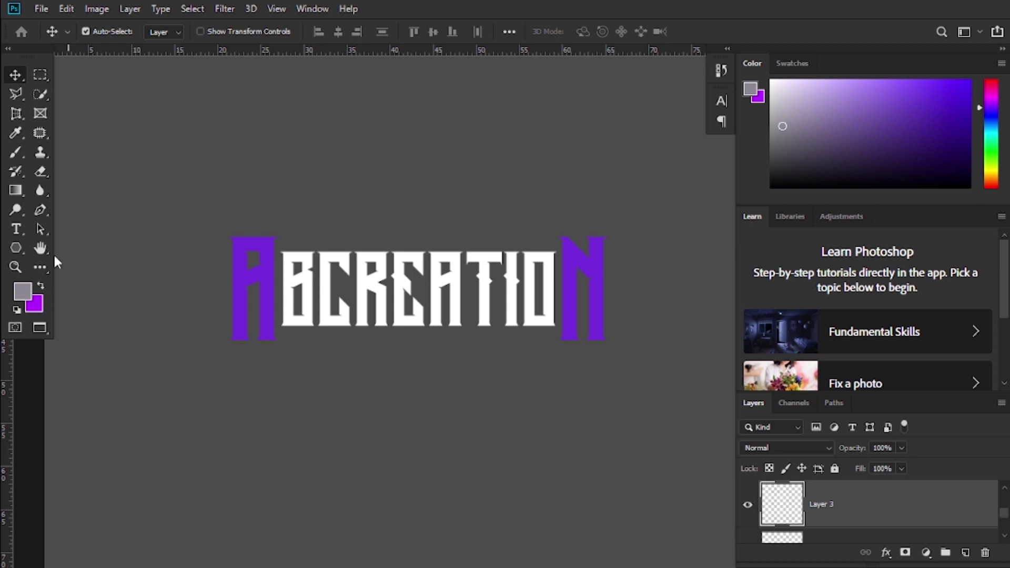
pyautogui.rightClick(44, 77)
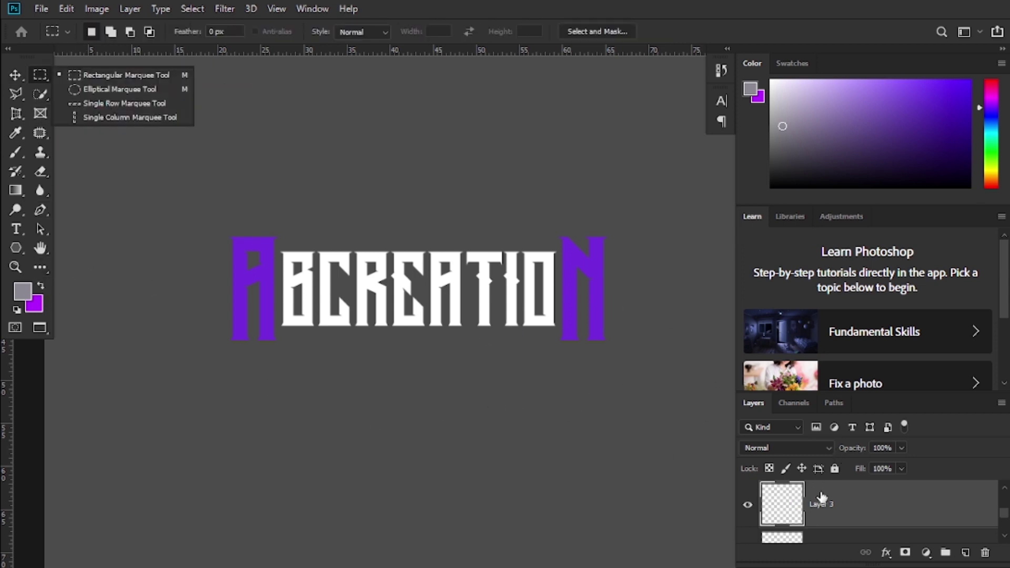
pyautogui.moveTo(206, 416); pyautogui.dragTo(629, 283)
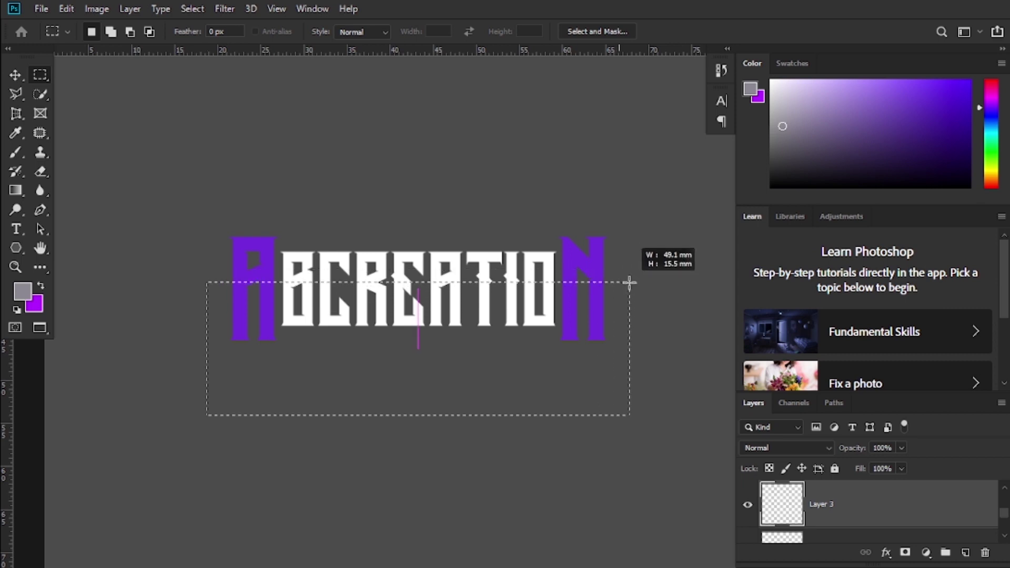
pyautogui.click(645, 342)
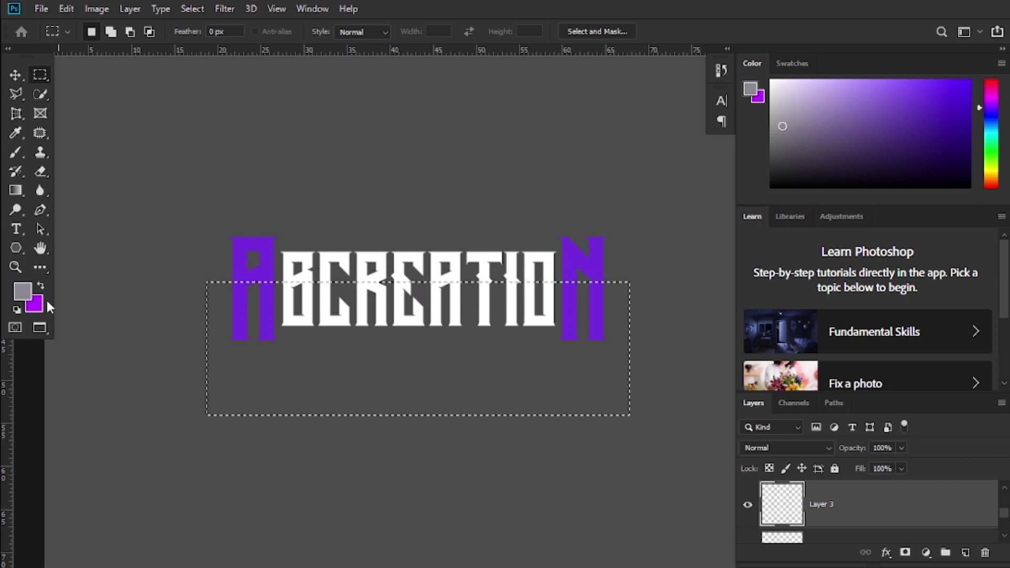
pyautogui.click(21, 292)
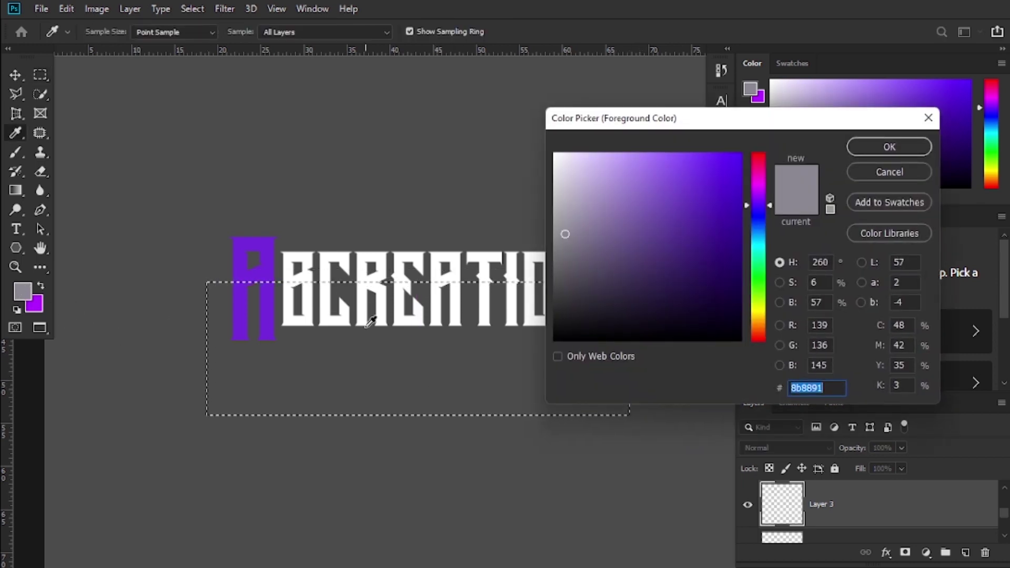
pyautogui.press('BackSpace')
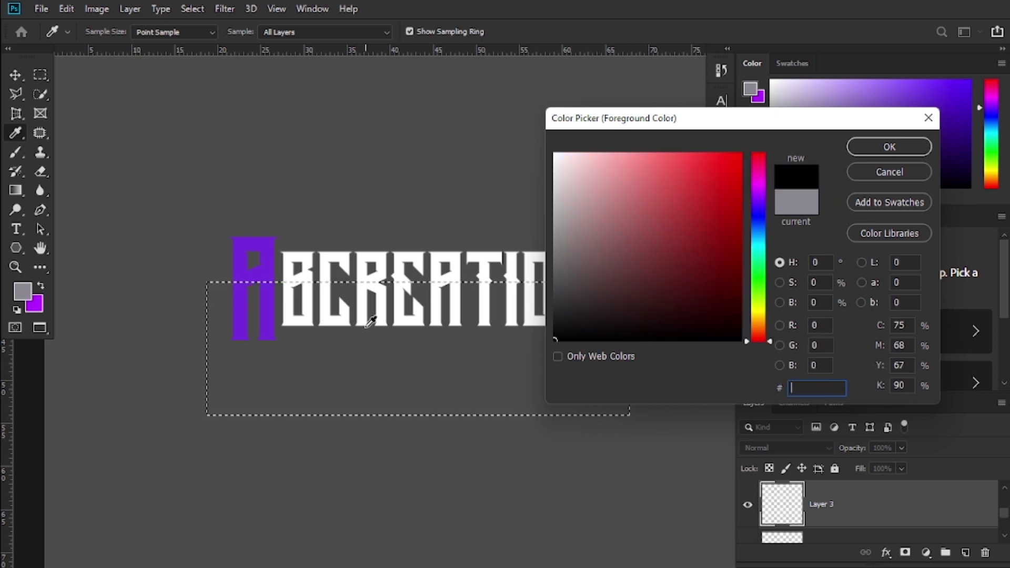
pyautogui.write('3a')
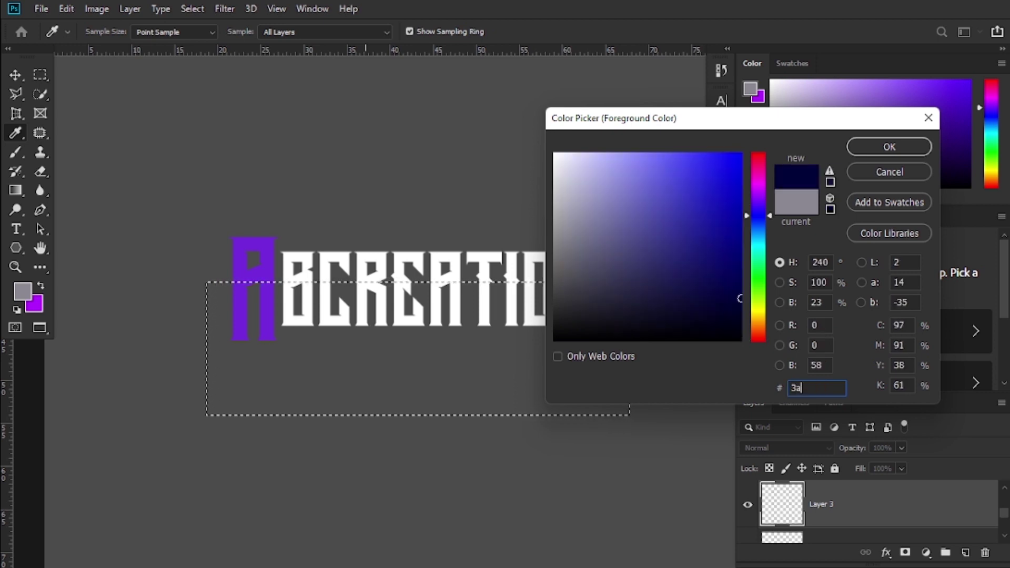
pyautogui.write('0')
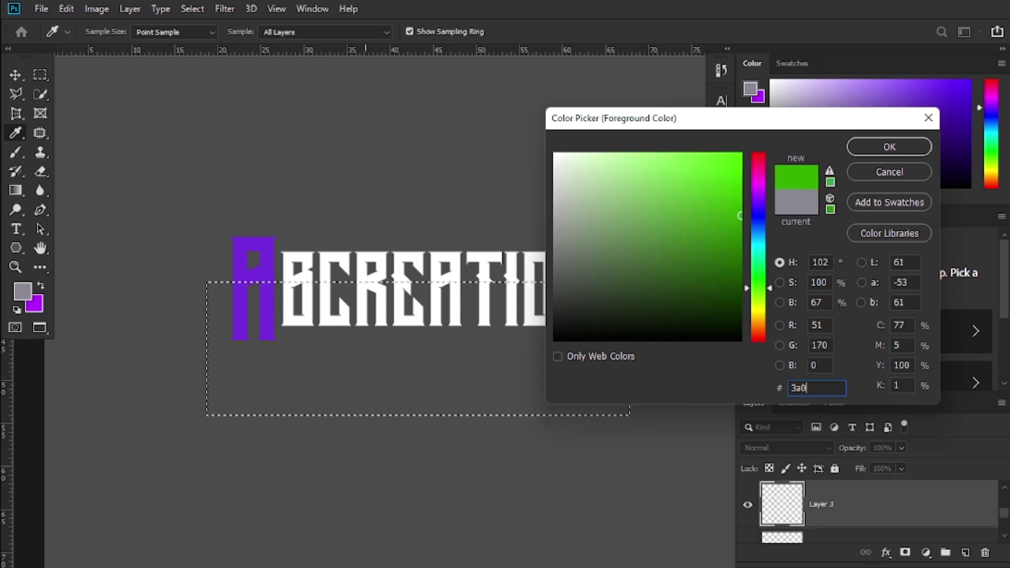
pyautogui.write('696')
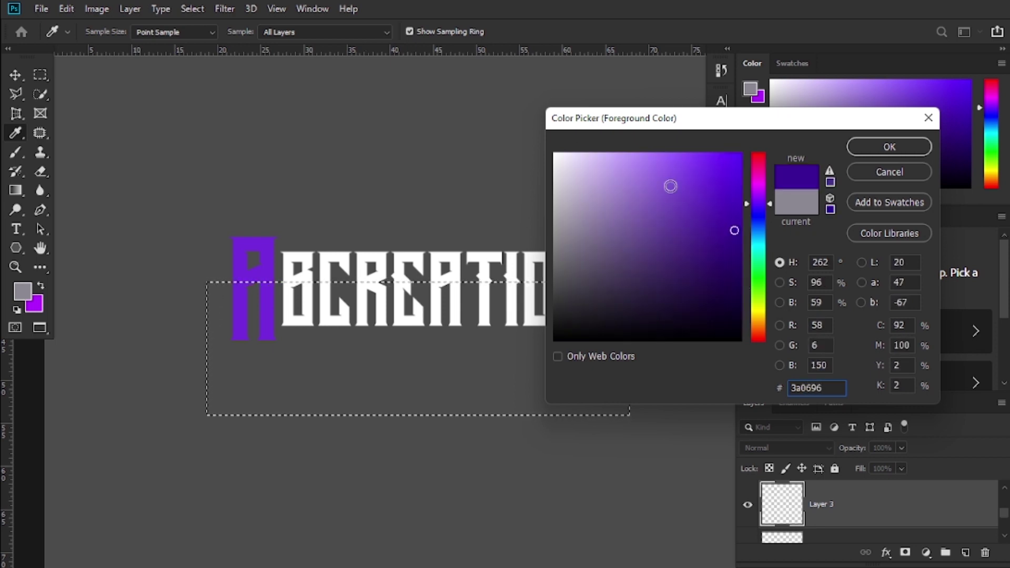
pyautogui.click(919, 147)
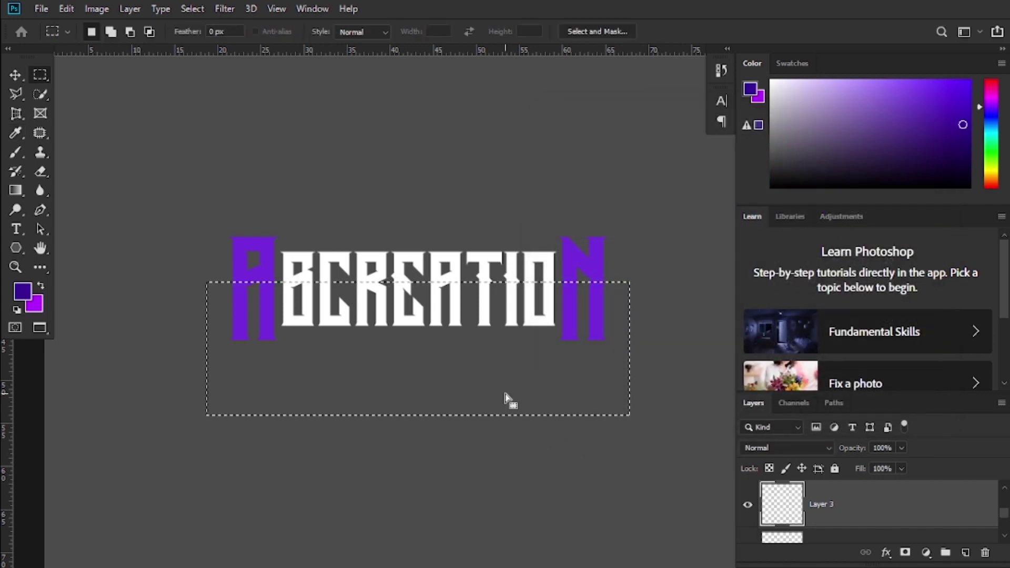
# Step: Fill the selection with dark purple and clip the layer to the lettering
pyautogui.hotkey('alt', 'BackSpace')
pyautogui.hotkey('ctrl', 'd')
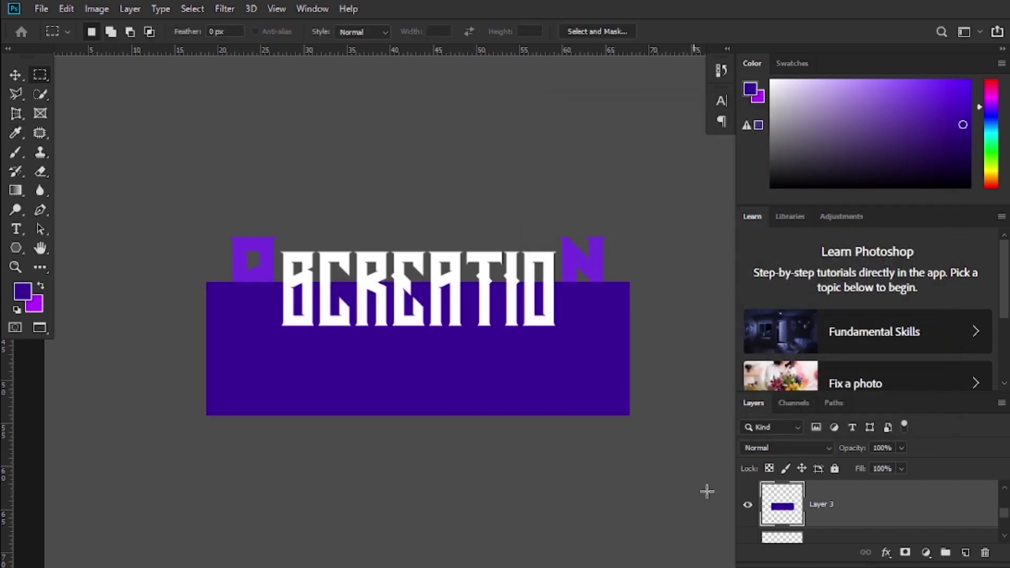
pyautogui.rightClick(851, 515)
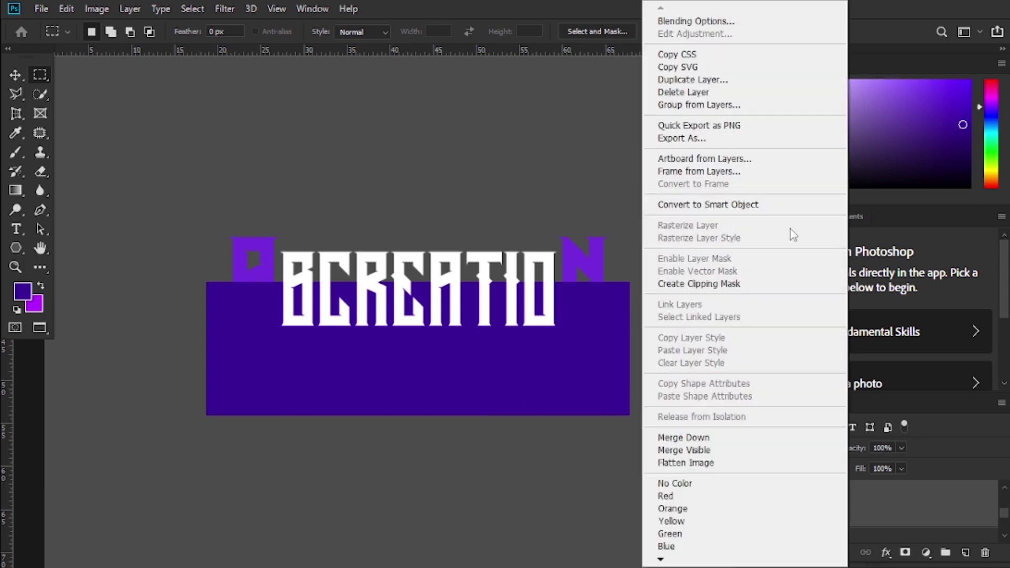
pyautogui.click(768, 284)
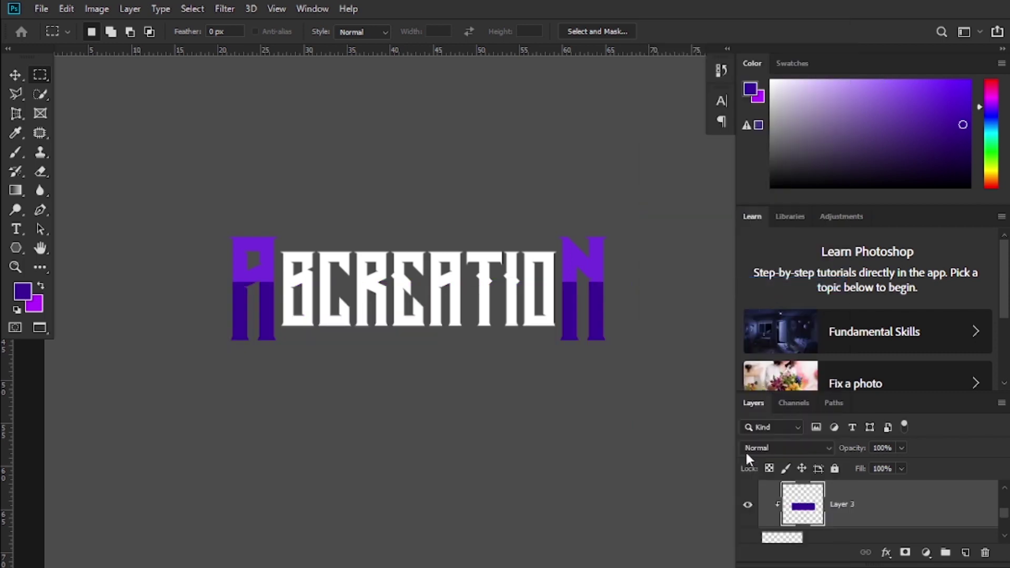
pyautogui.scroll(-1, 836, 506)
# Step: Add a 4 px inside stroke to the ABCREATION layer, colour #732ddd sampled from the A
pyautogui.click(897, 510)
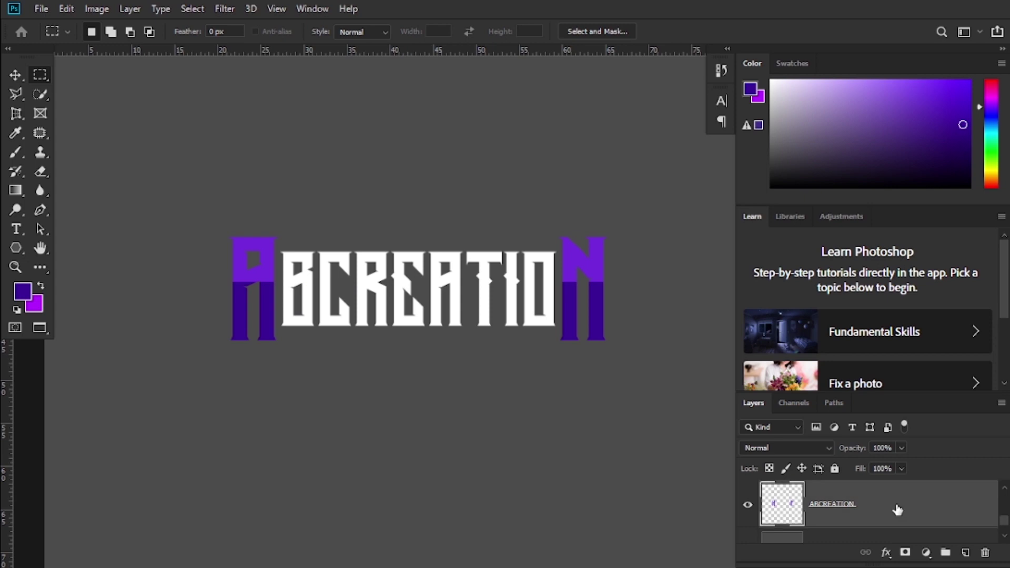
pyautogui.doubleClick(897, 510)
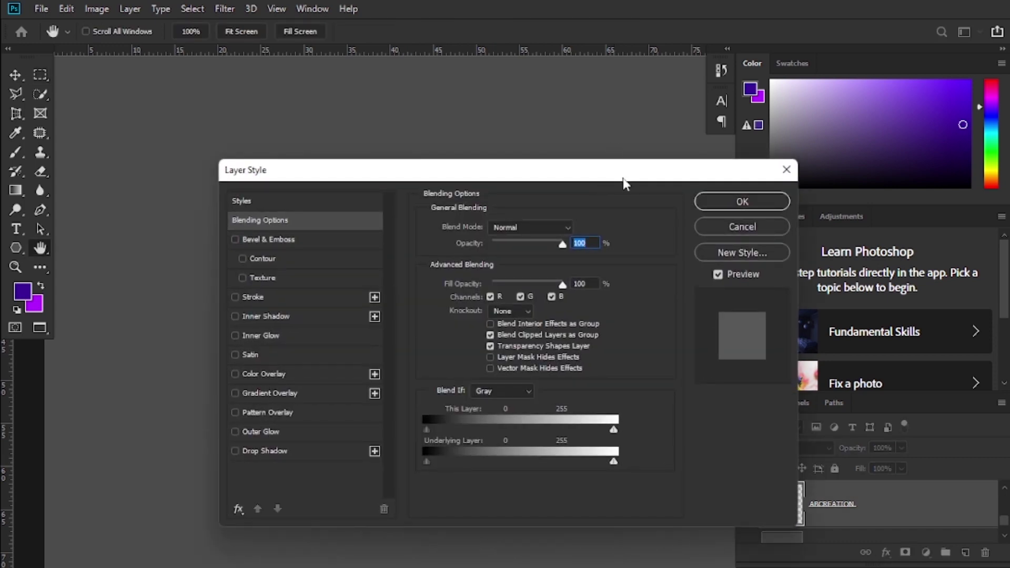
pyautogui.moveTo(624, 183); pyautogui.dragTo(1002, 144)
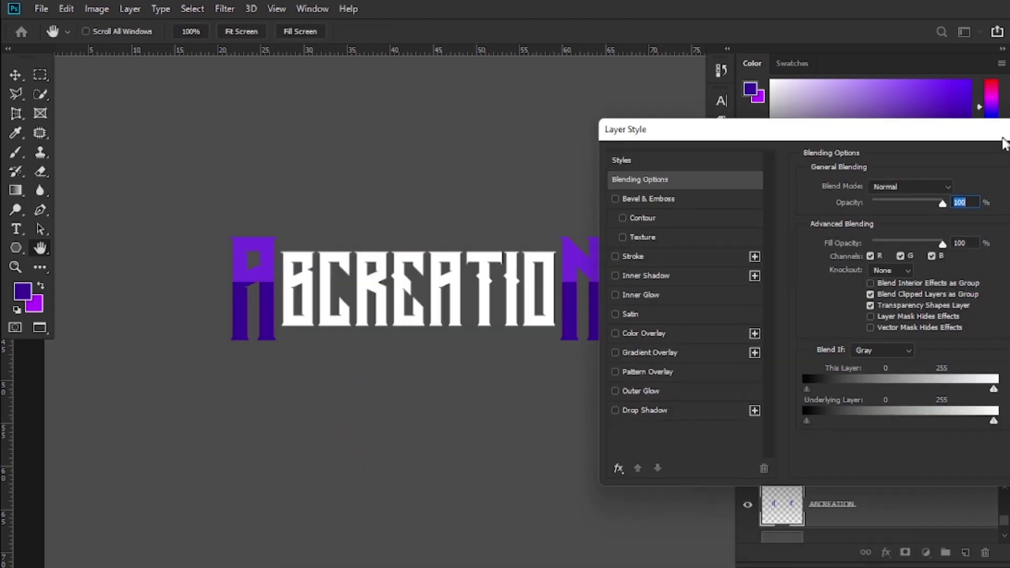
pyautogui.click(652, 257)
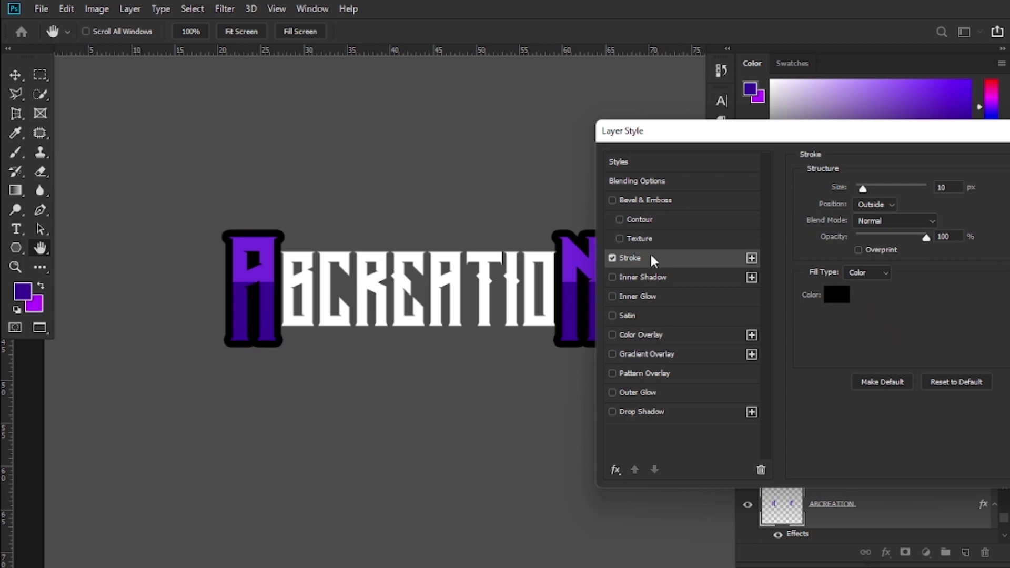
pyautogui.click(893, 205)
pyautogui.click(873, 221)
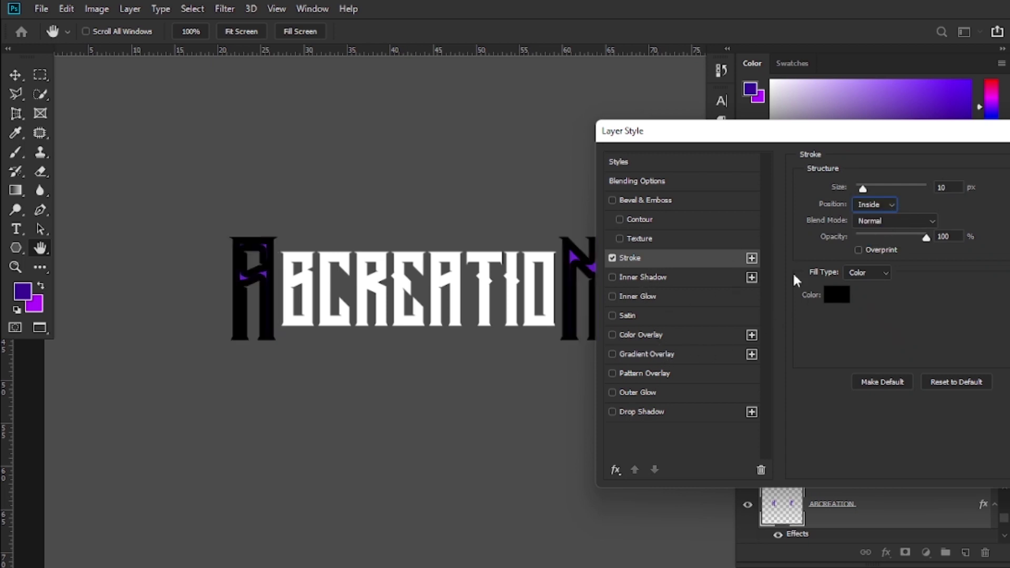
pyautogui.moveTo(863, 189); pyautogui.dragTo(859, 189)
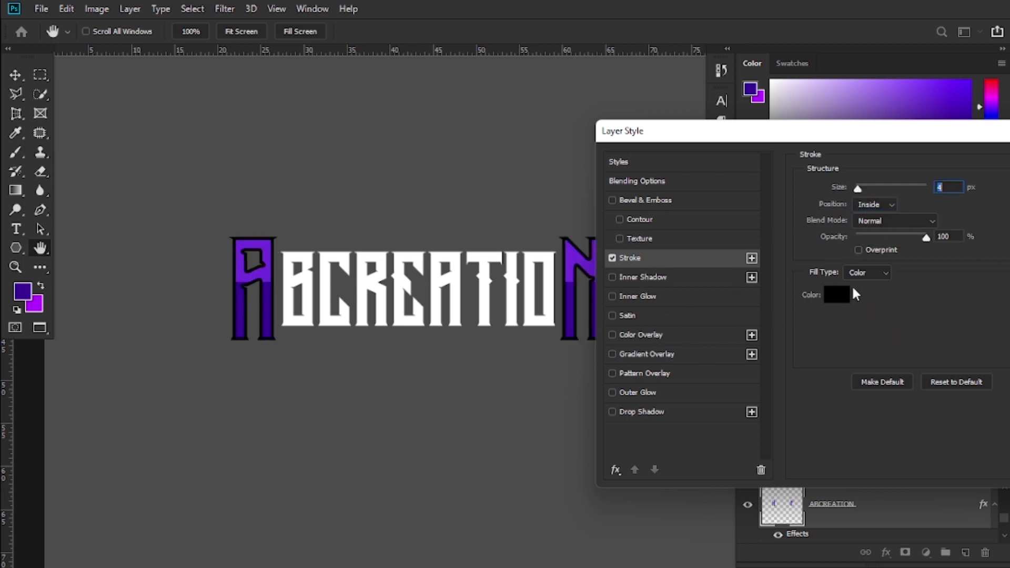
pyautogui.click(842, 296)
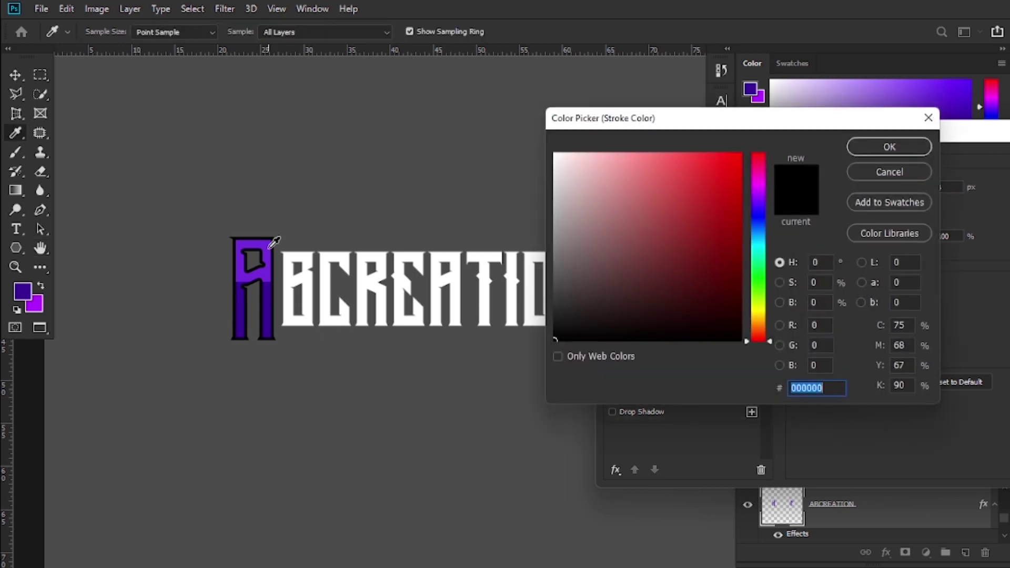
pyautogui.click(267, 250)
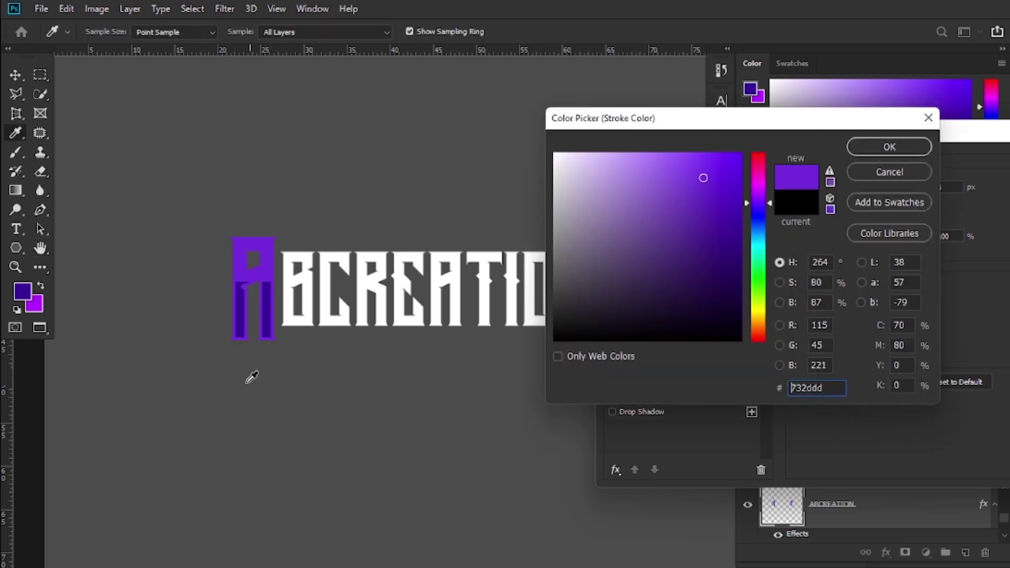
pyautogui.click(891, 147)
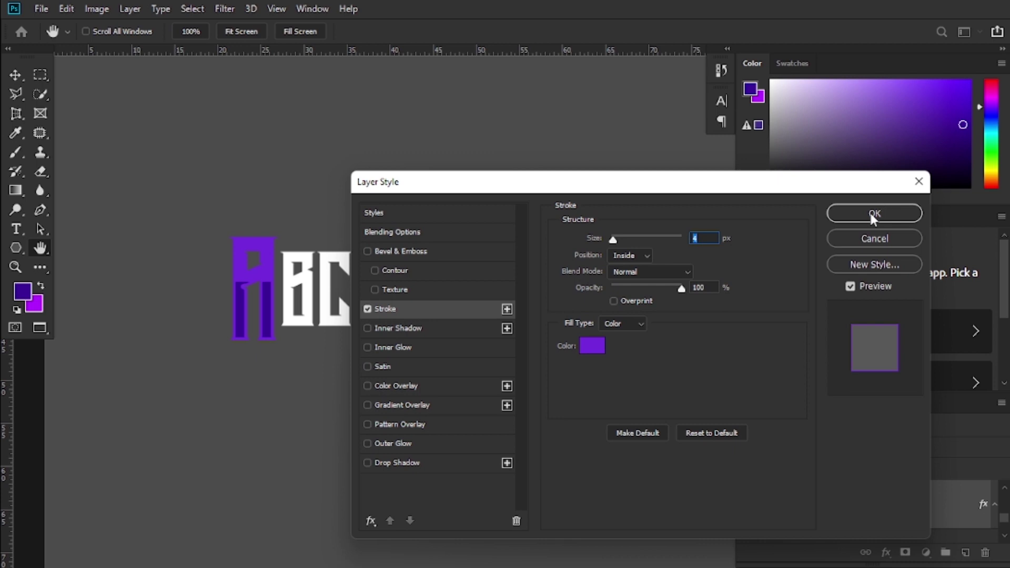
pyautogui.click(850, 213)
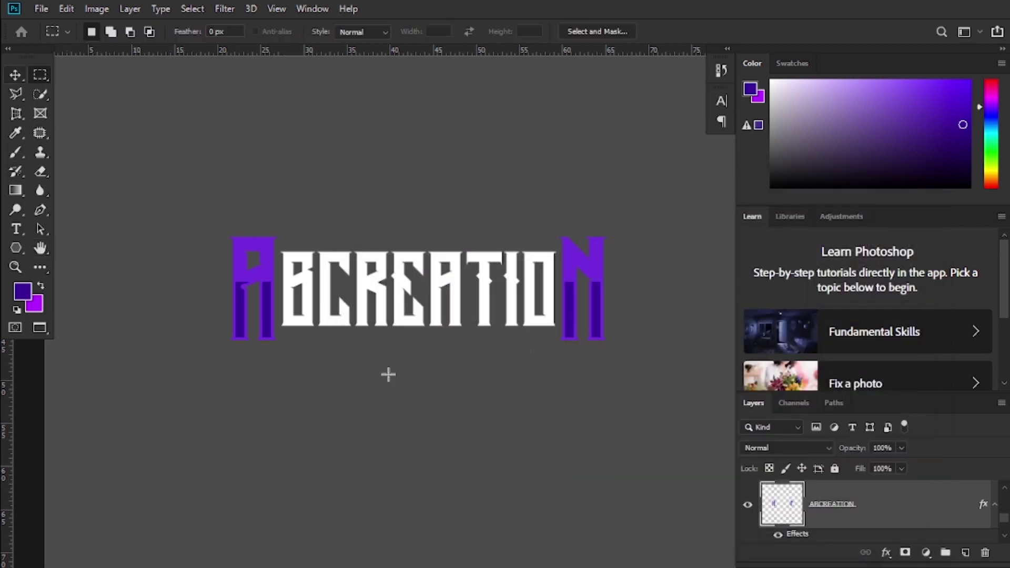
# Step: Add a new top layer and marquee the lower half of BCREATIO
pyautogui.click(15, 75)
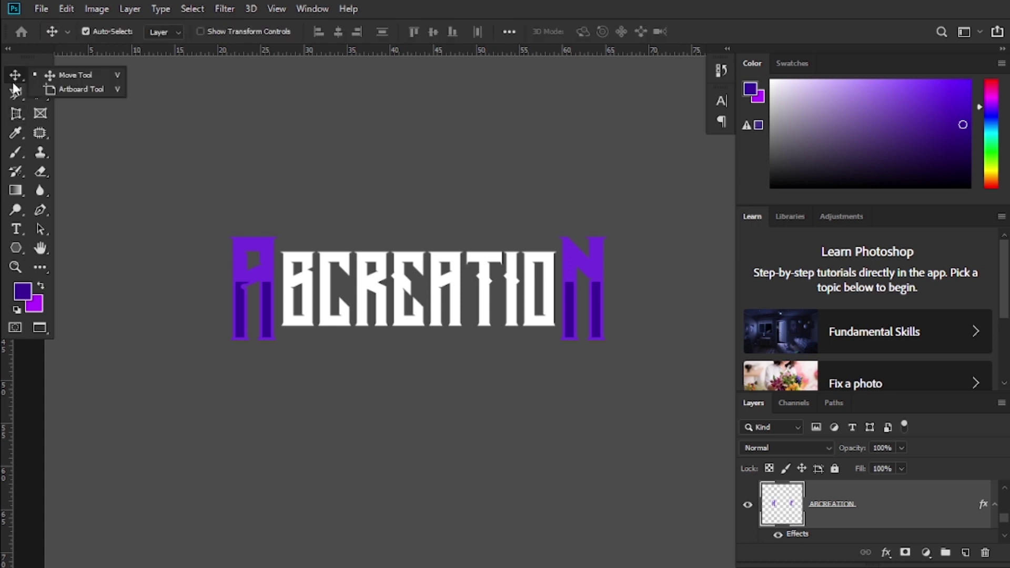
pyautogui.click(485, 289)
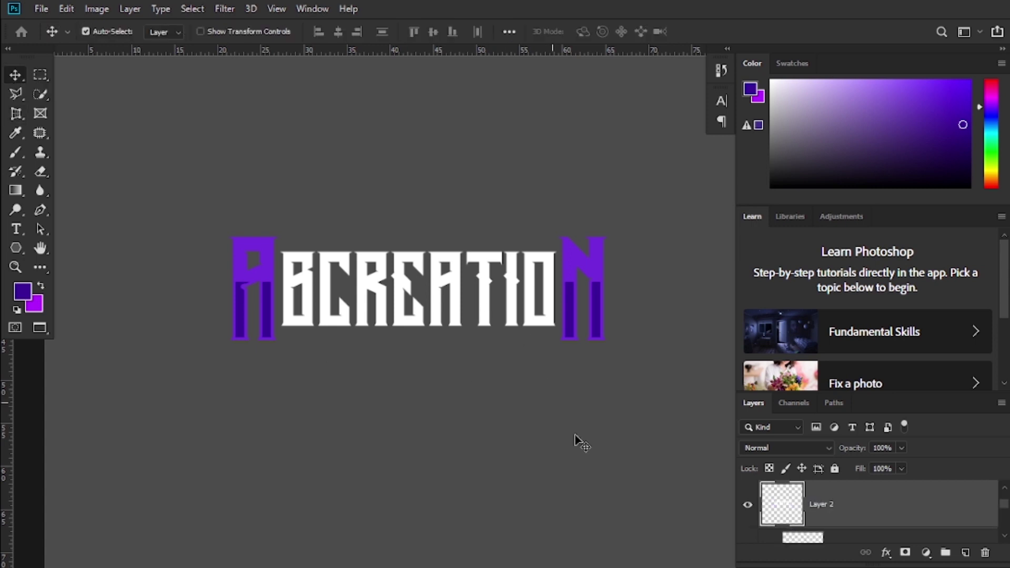
pyautogui.click(741, 509)
pyautogui.click(963, 553)
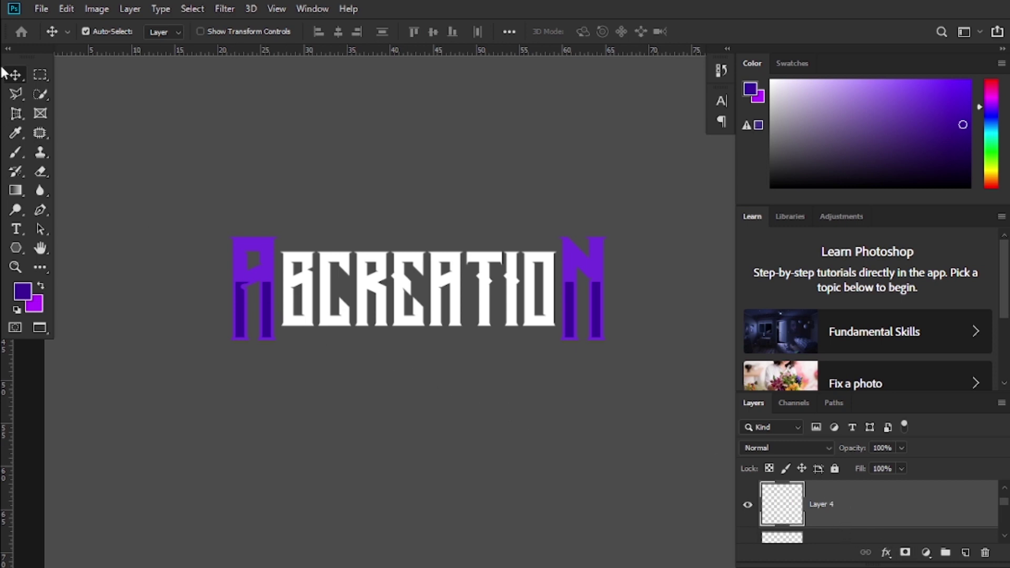
pyautogui.click(39, 76)
pyautogui.moveTo(270, 363); pyautogui.dragTo(562, 281)
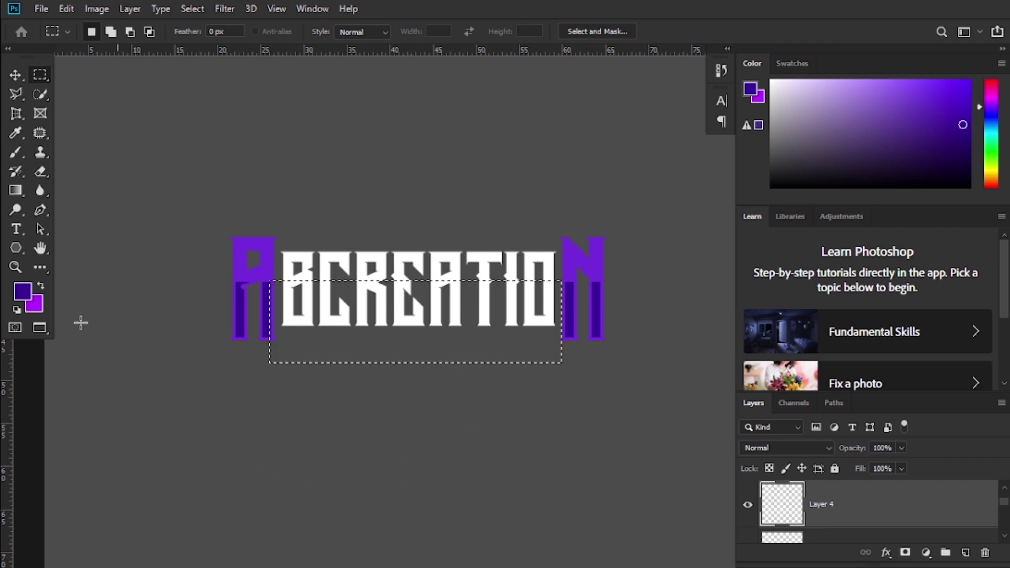
# Step: Fill it with greyish purple #8b8891, clip it to the letters, then hide the middle letters
pyautogui.click(23, 291)
pyautogui.press('BackSpace')
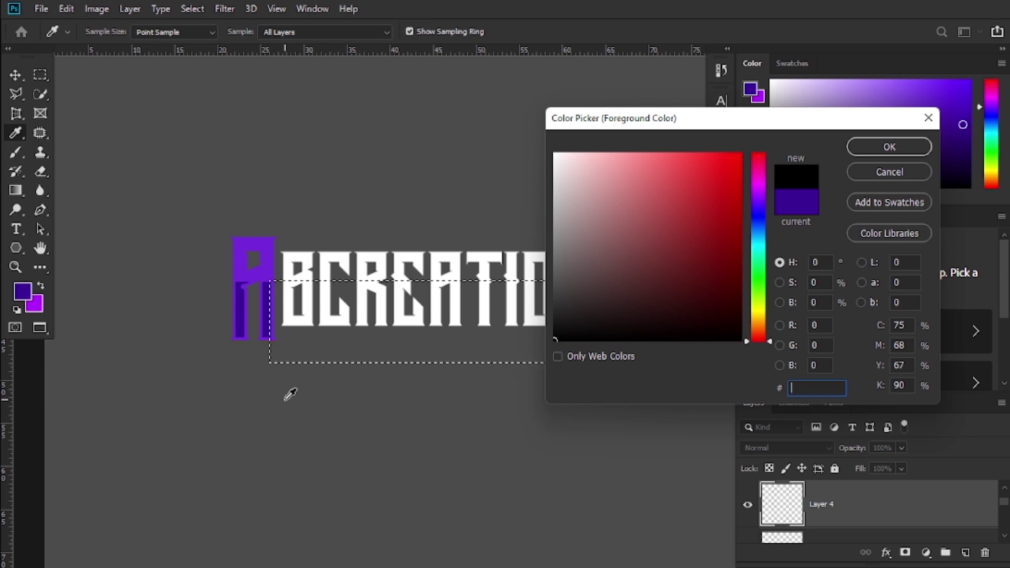
pyautogui.write('8')
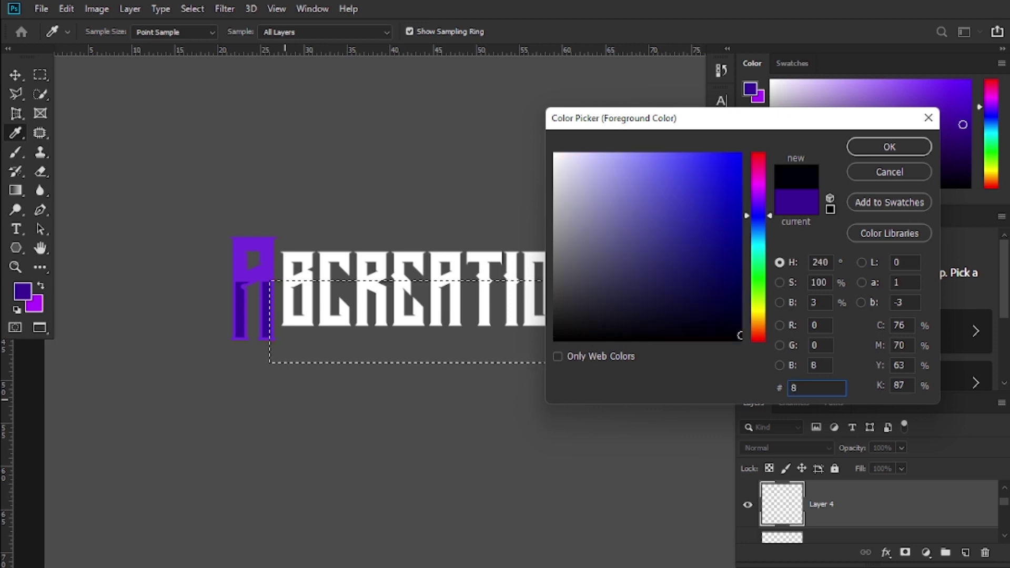
pyautogui.write('b8')
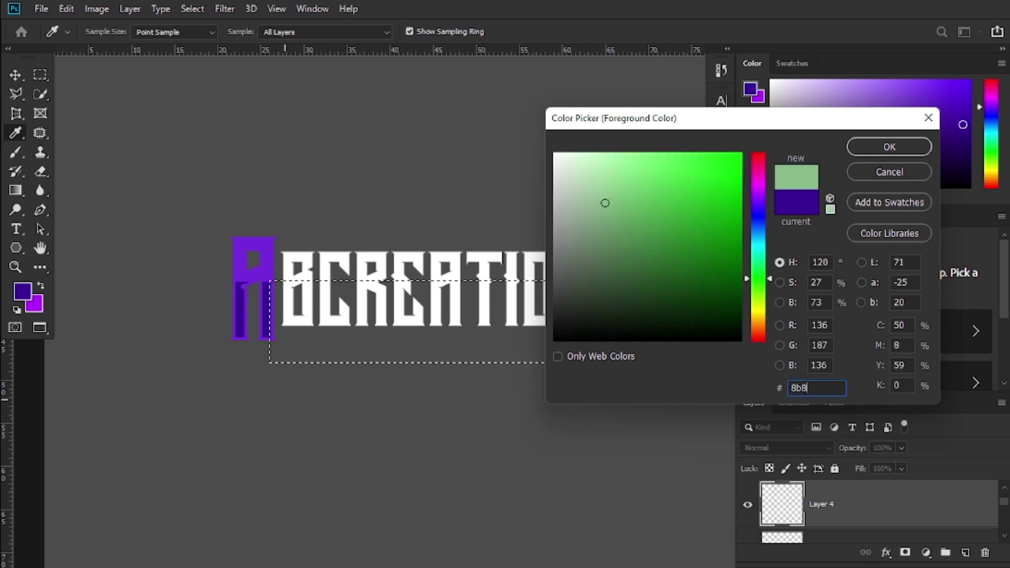
pyautogui.write('8')
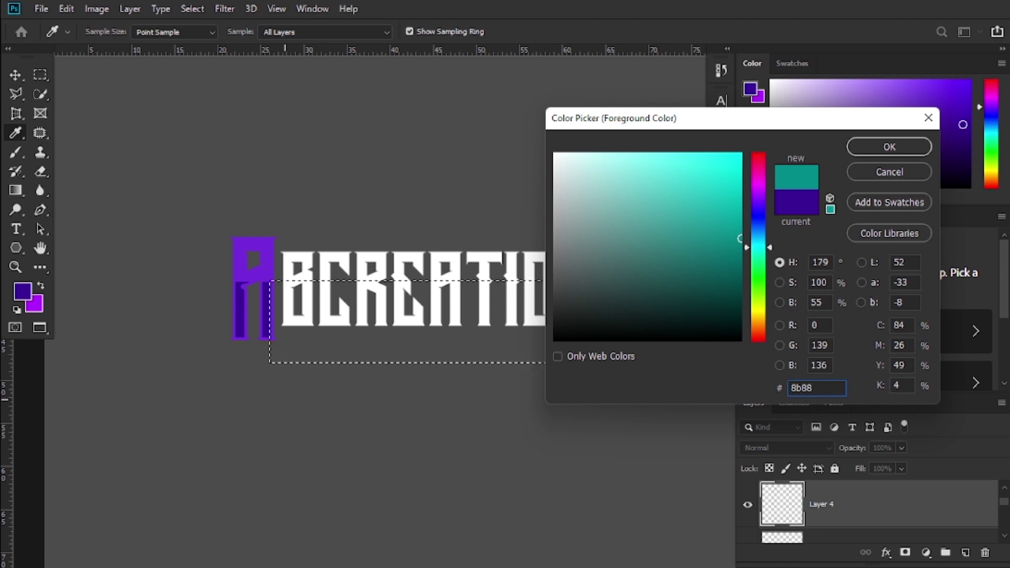
pyautogui.write('91')
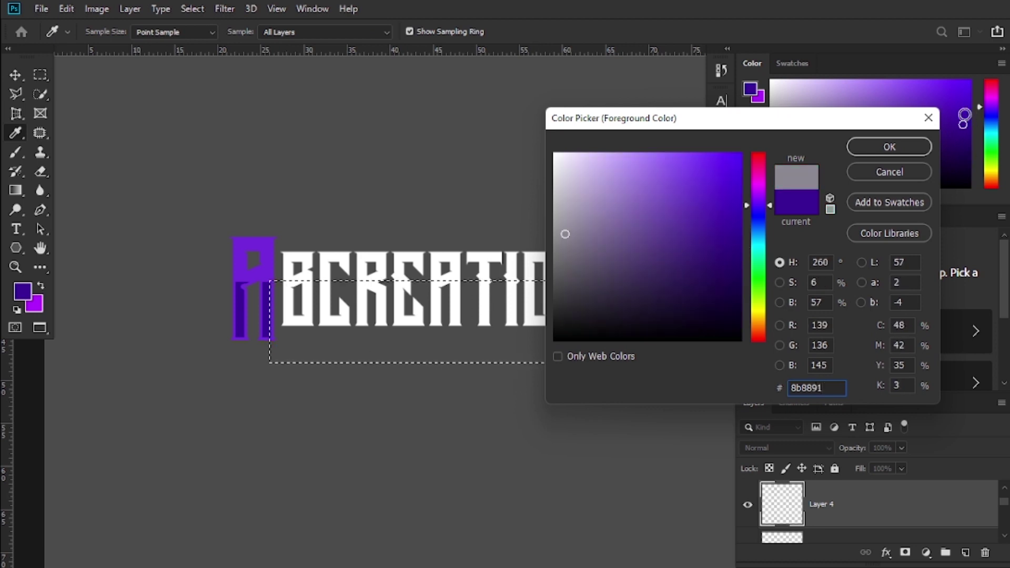
pyautogui.click(903, 143)
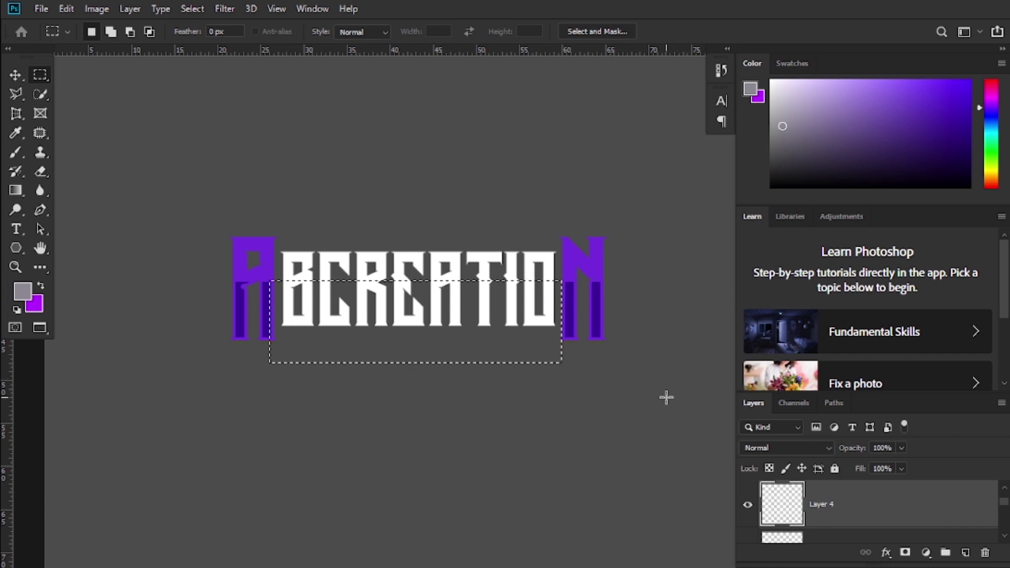
pyautogui.hotkey('alt', 'BackSpace')
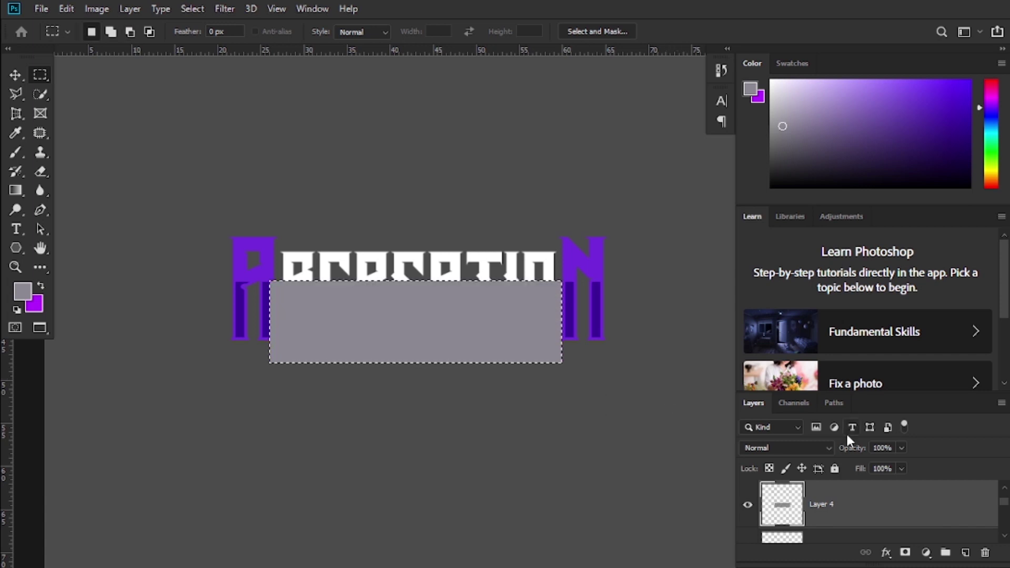
pyautogui.hotkey('ctrl', 'd')
pyautogui.rightClick(815, 498)
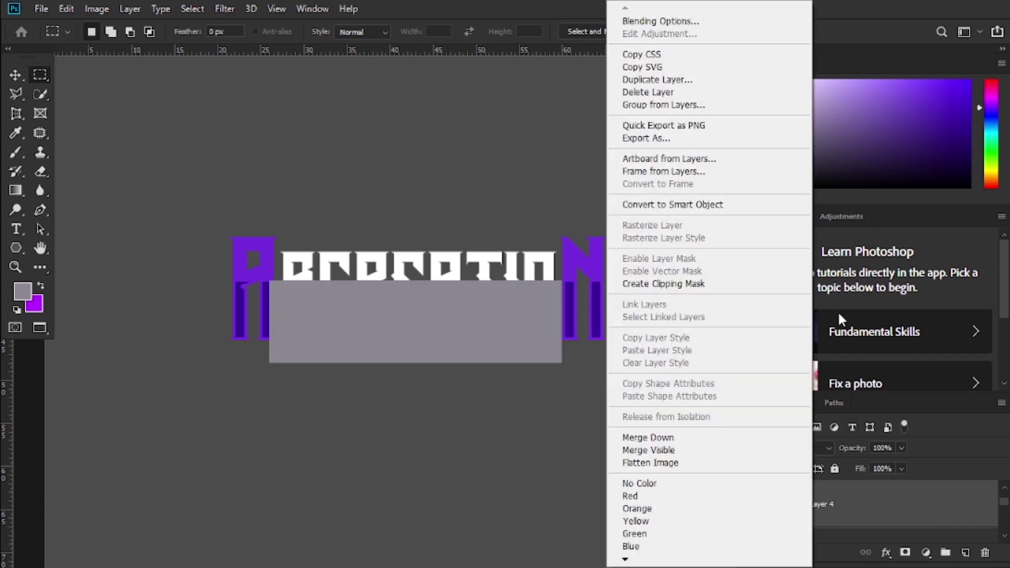
pyautogui.click(664, 284)
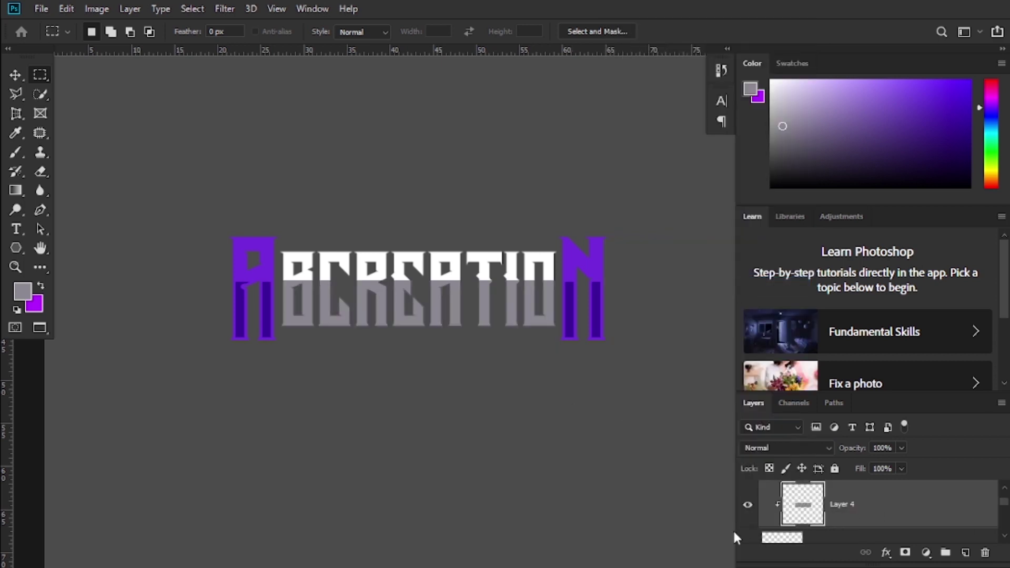
pyautogui.scroll(-1, 754, 520)
pyautogui.click(749, 507)
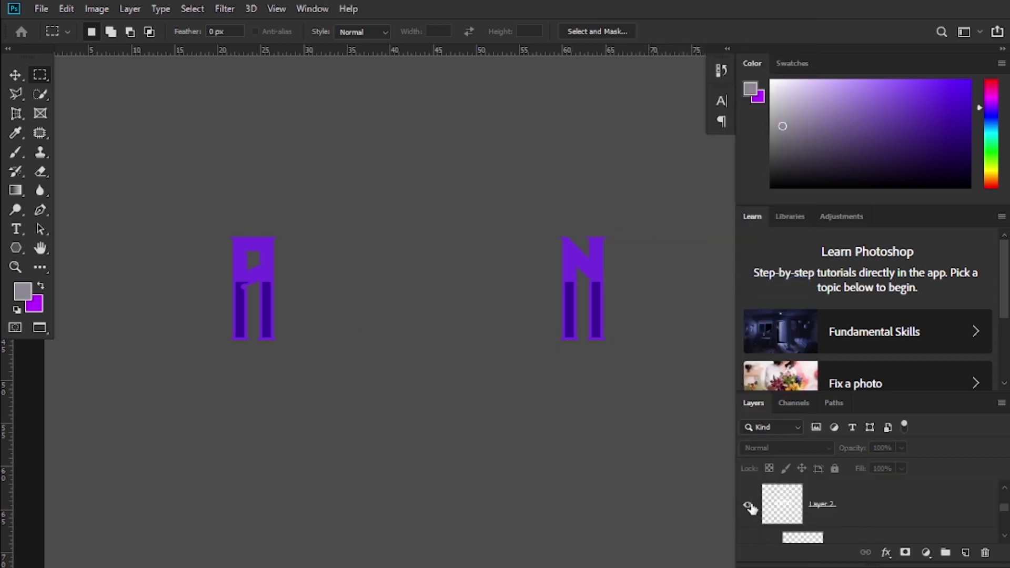
# Step: Give Layer 2's BCREATIO letters a 3 px white (#ffffff) inside stroke
pyautogui.click(909, 504)
pyautogui.doubleClick(909, 503)
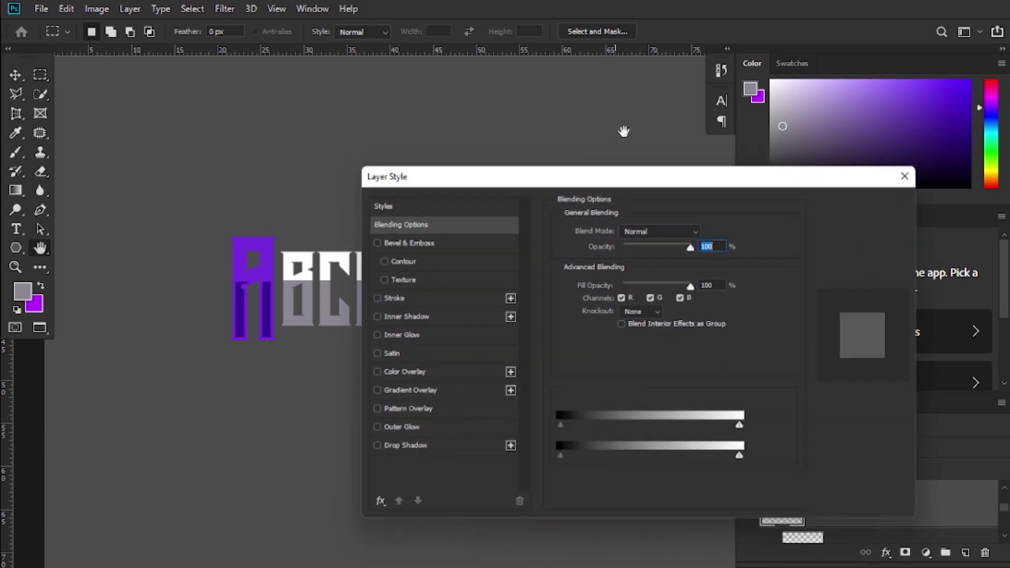
pyautogui.moveTo(650, 167)
pyautogui.mouseDown()
pyautogui.moveTo(921, 169)
pyautogui.moveTo(903, 165)
pyautogui.mouseUp()
pyautogui.click(643, 288)
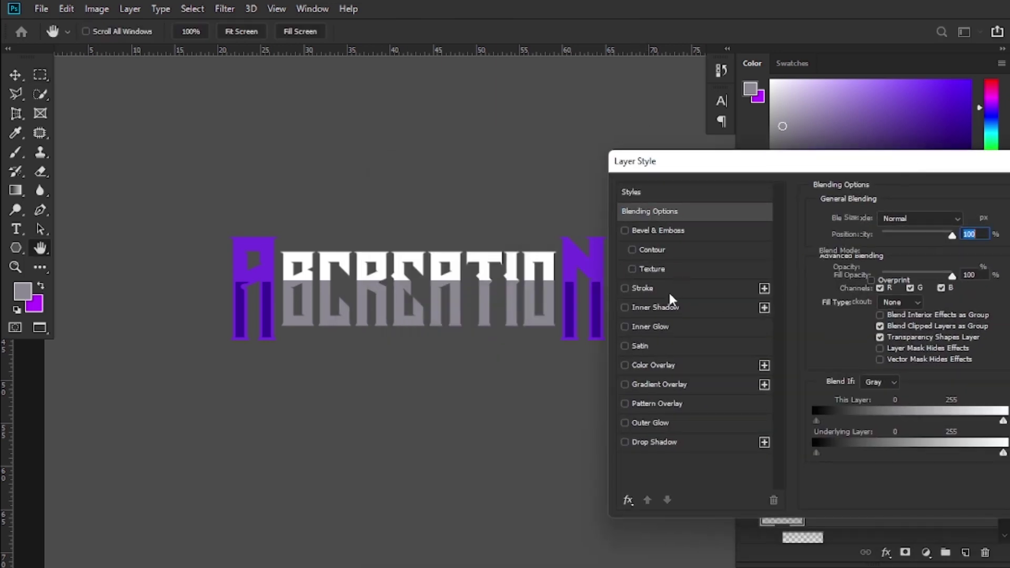
pyautogui.click(850, 328)
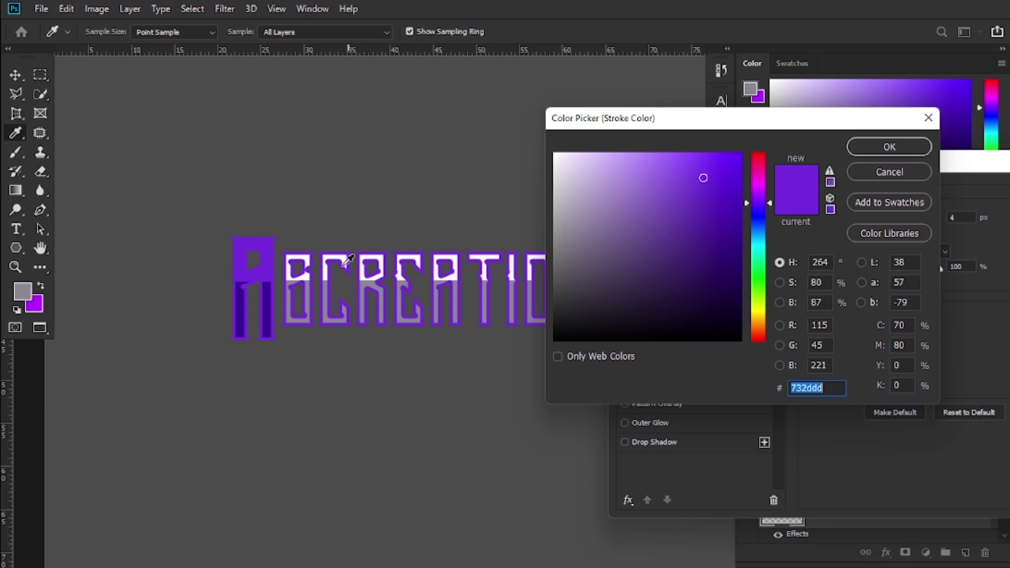
pyautogui.click(305, 276)
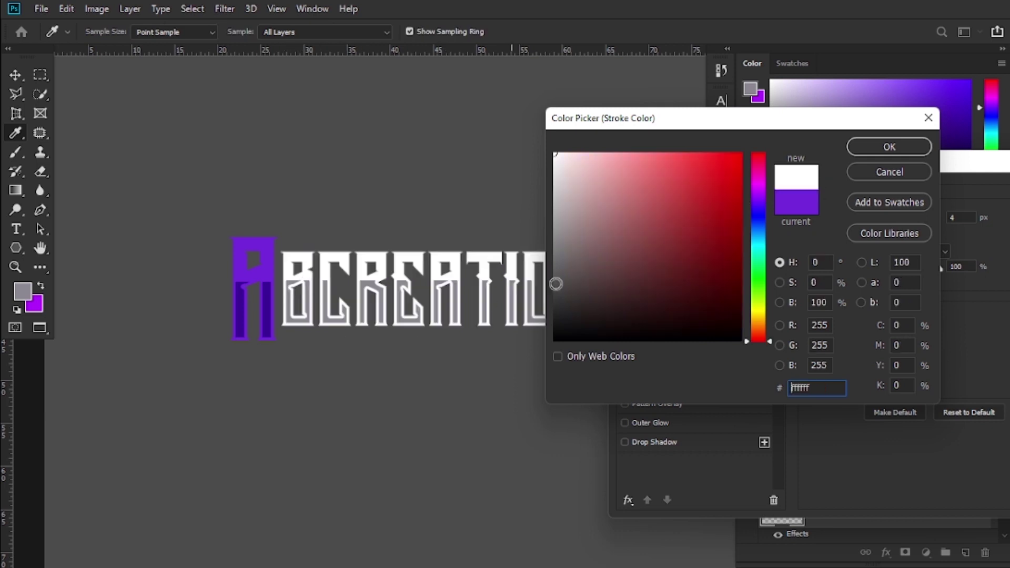
pyautogui.click(889, 147)
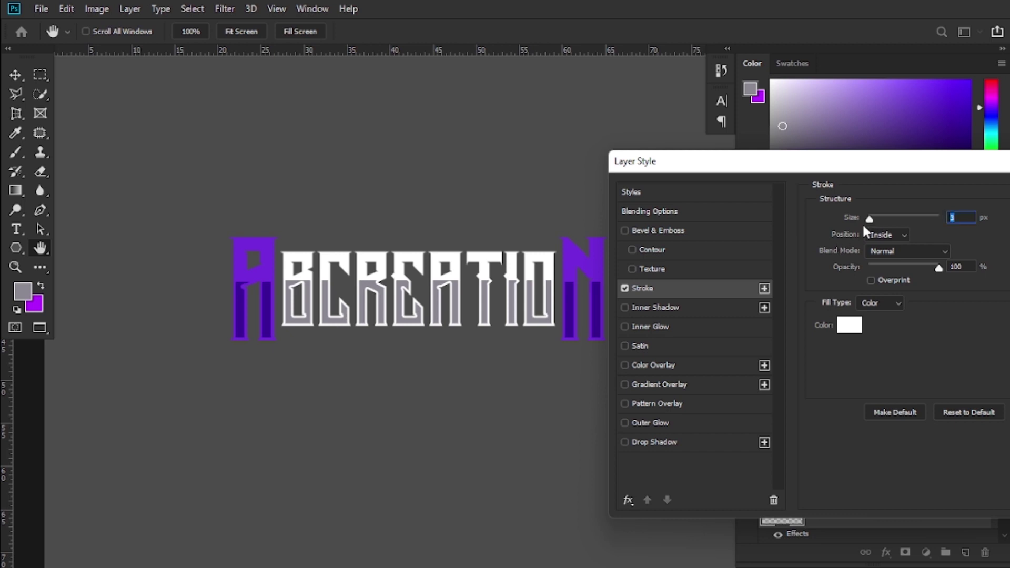
pyautogui.moveTo(904, 167); pyautogui.dragTo(674, 291)
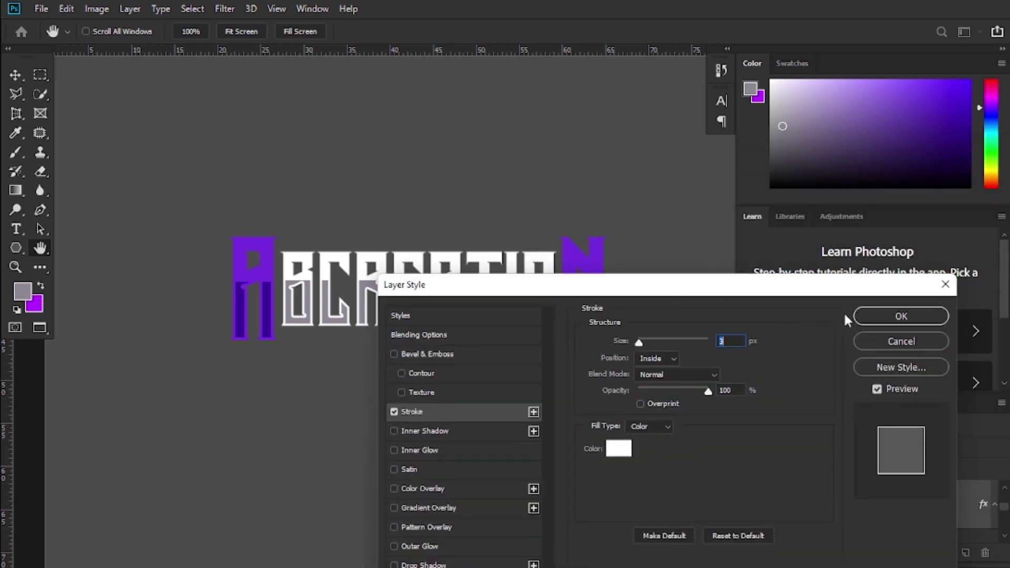
pyautogui.click(900, 316)
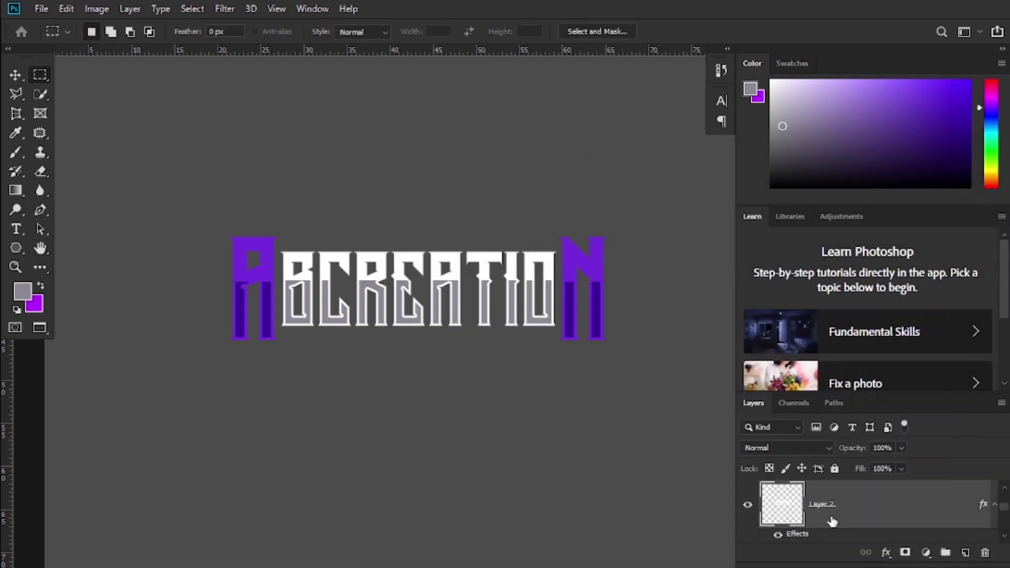
# Step: Select the Layer 1 letters layer and briefly toggle its visibility to check it
pyautogui.scroll(1, 867, 515)
pyautogui.click(866, 515)
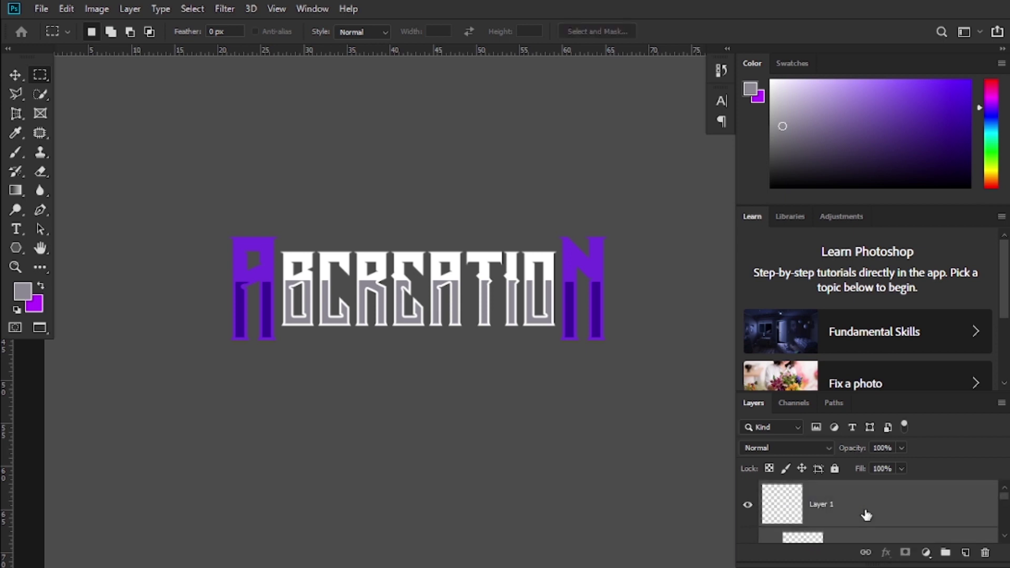
pyautogui.scroll(-1, 867, 514)
pyautogui.scroll(-1, 867, 515)
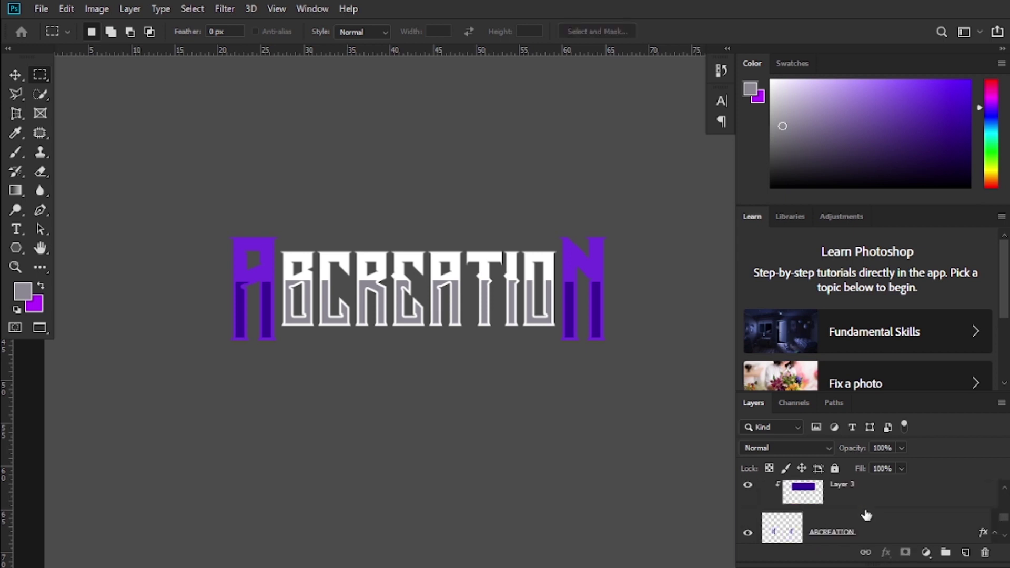
pyautogui.scroll(-1, 874, 534)
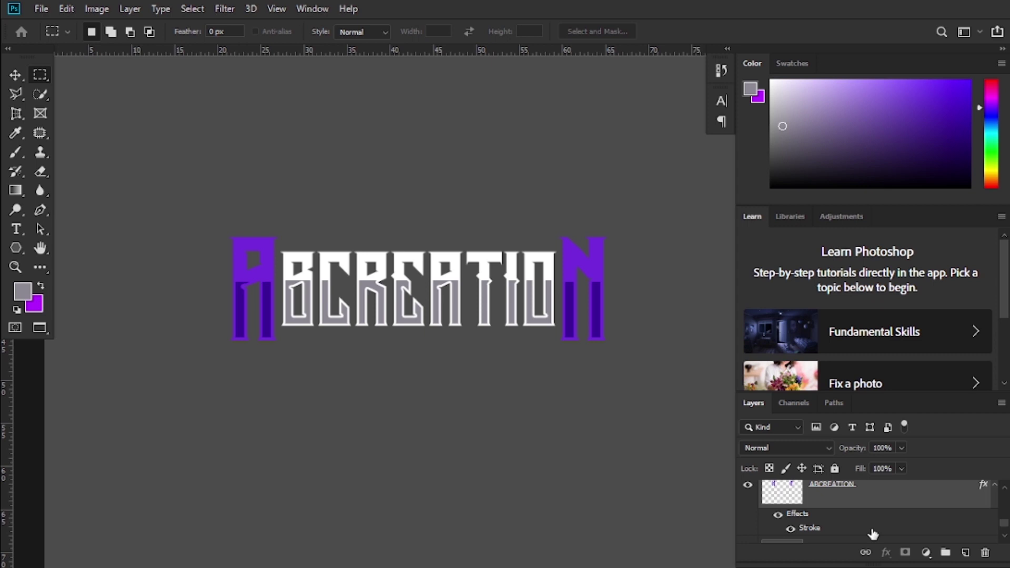
pyautogui.scroll(-1, 873, 535)
pyautogui.scroll(5, 874, 534)
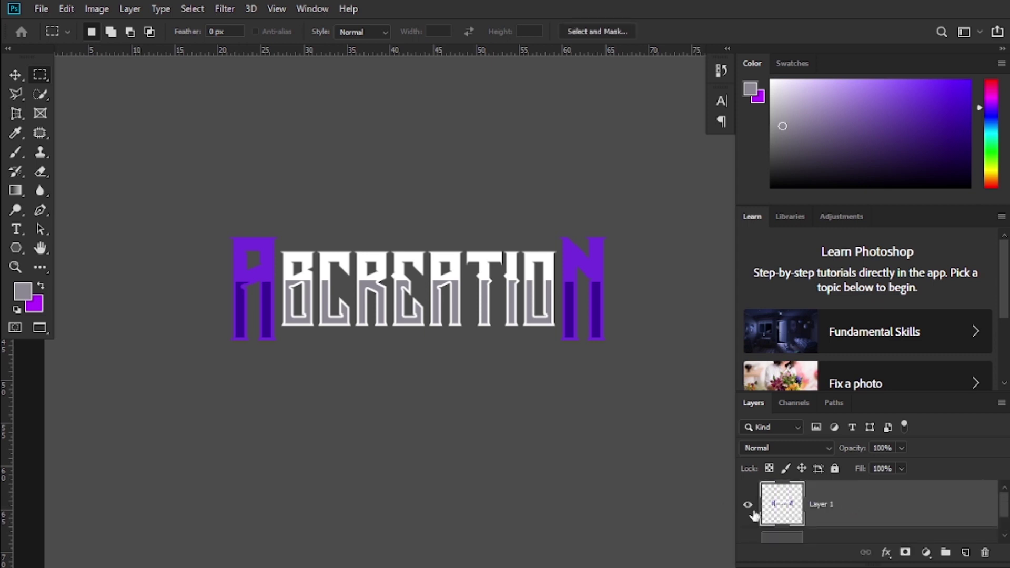
pyautogui.click(748, 505)
# Step: Create a new empty layer, zoom in on the lettering, and reselect Layer 1
pyautogui.click(967, 551)
pyautogui.hotkey('ctrl', 'z')
pyautogui.hotkey('ctrl', 'shift', 'z')
pyautogui.press('z')
pyautogui.click(494, 230)
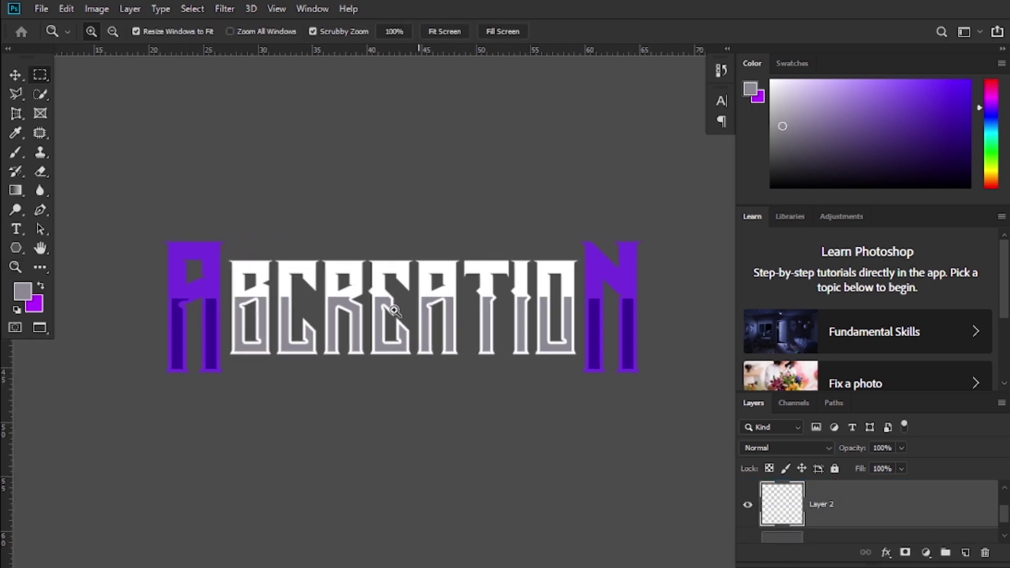
pyautogui.press('m')
pyautogui.scroll(1, 981, 503)
pyautogui.click(807, 518)
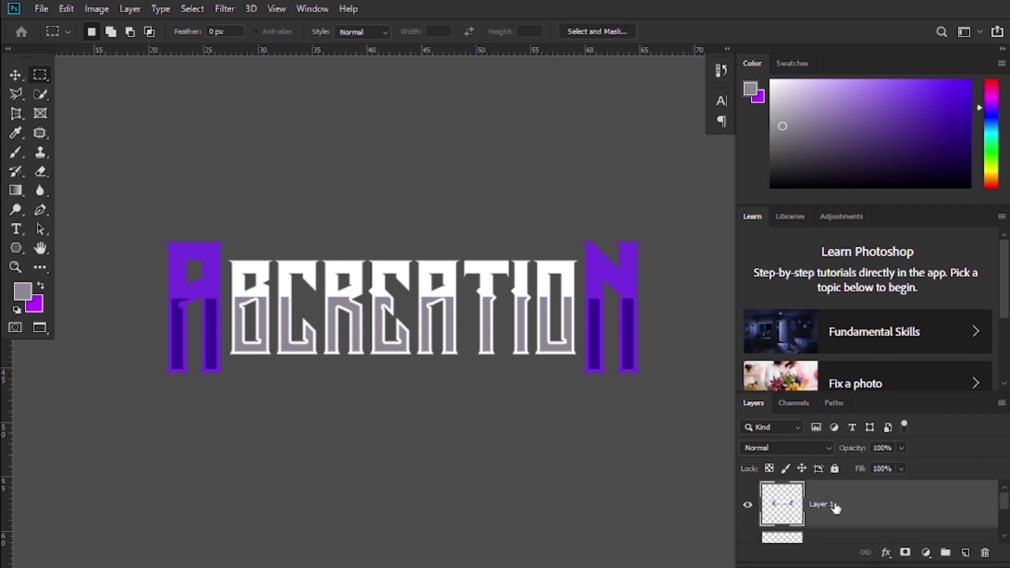
# Step: Try a textured Bevel & Emboss in Layer 1's style, then remove it again
pyautogui.doubleClick(928, 514)
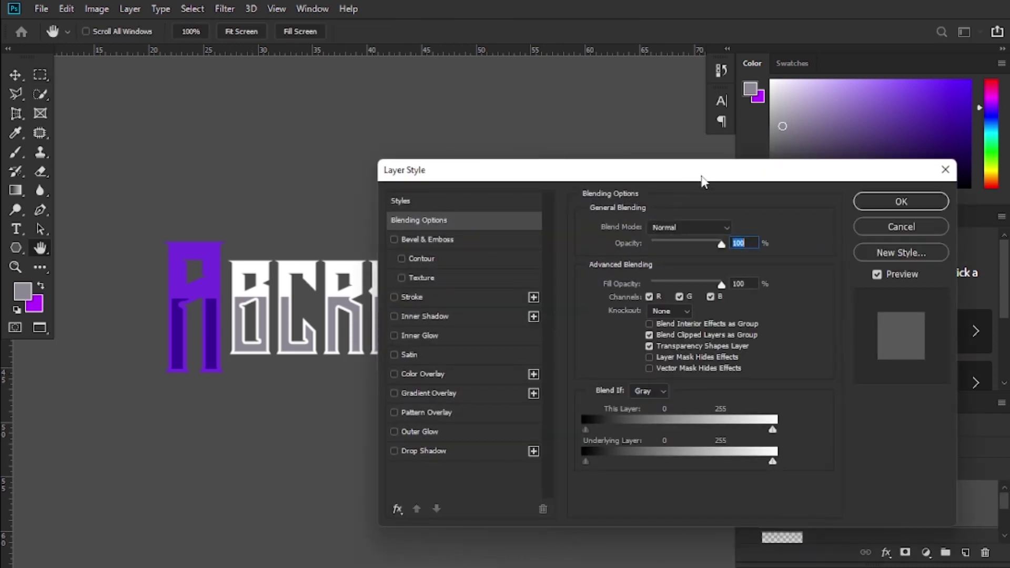
pyautogui.moveTo(702, 177); pyautogui.dragTo(859, 165)
pyautogui.click(586, 258)
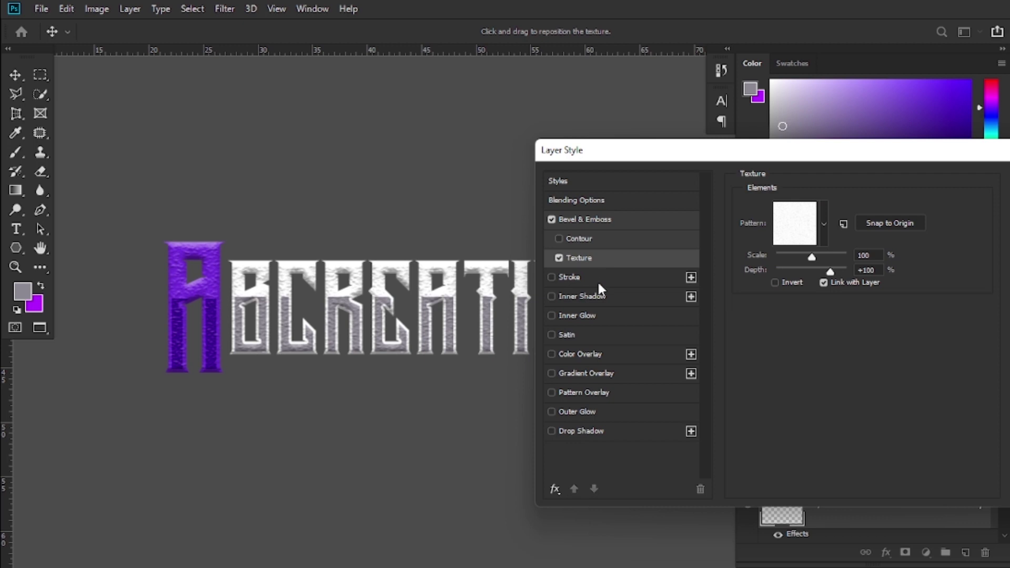
pyautogui.click(559, 258)
pyautogui.click(558, 202)
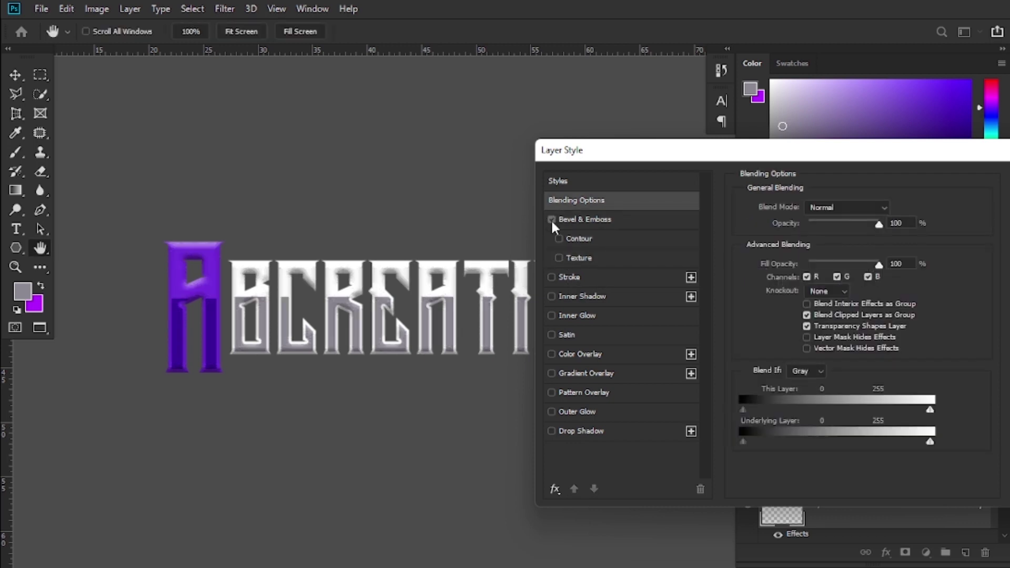
pyautogui.click(552, 219)
# Step: Add a thick black (#000000) outside stroke around the whole ABCREATION word
pyautogui.click(580, 278)
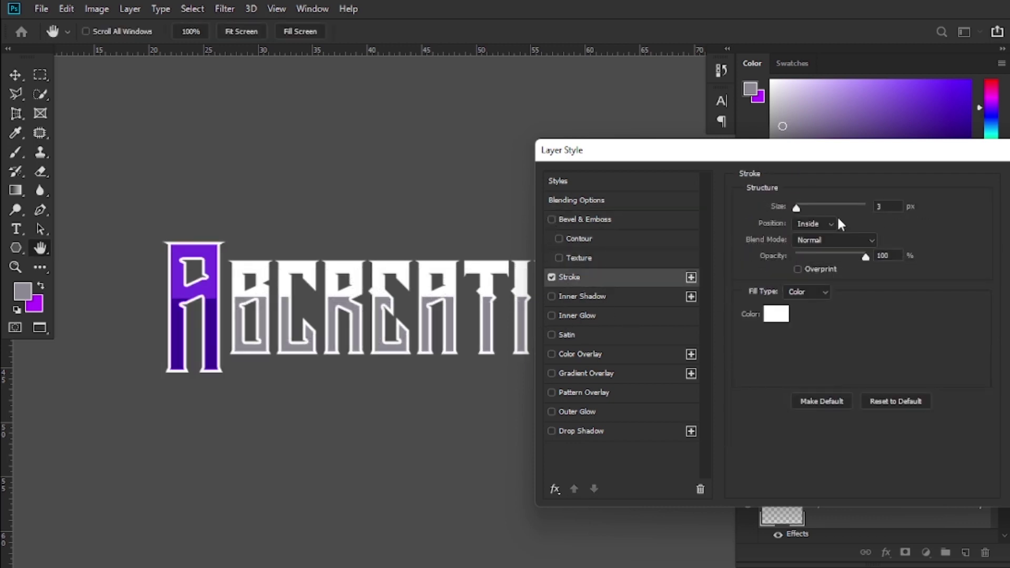
pyautogui.click(814, 224)
pyautogui.click(811, 237)
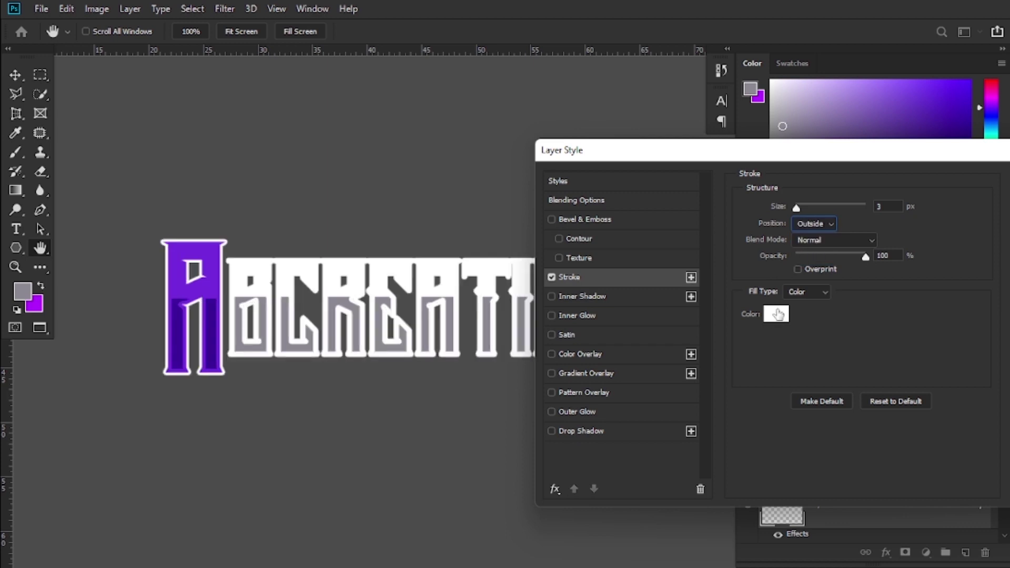
pyautogui.click(777, 314)
pyautogui.write('000000')
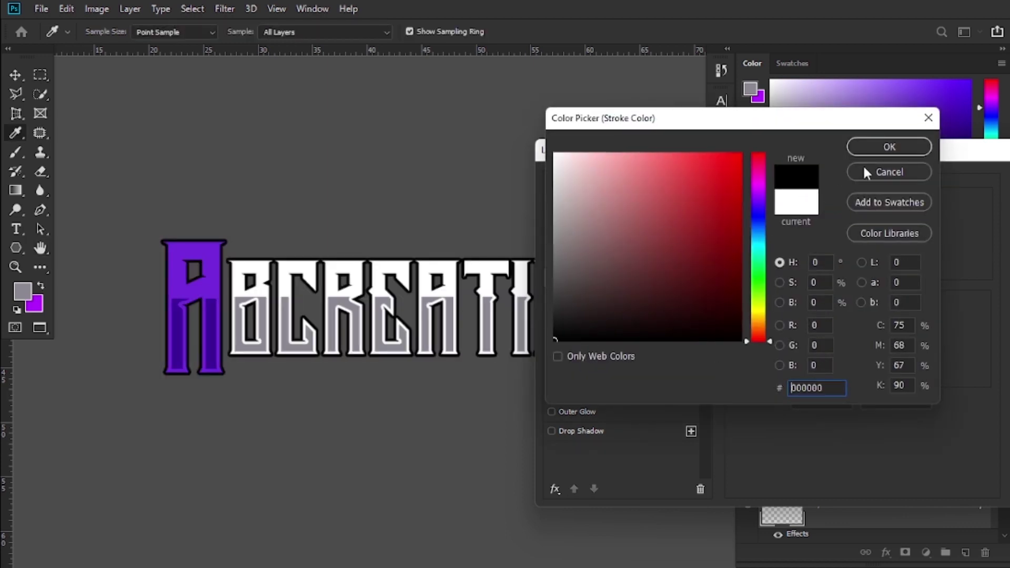
pyautogui.click(889, 147)
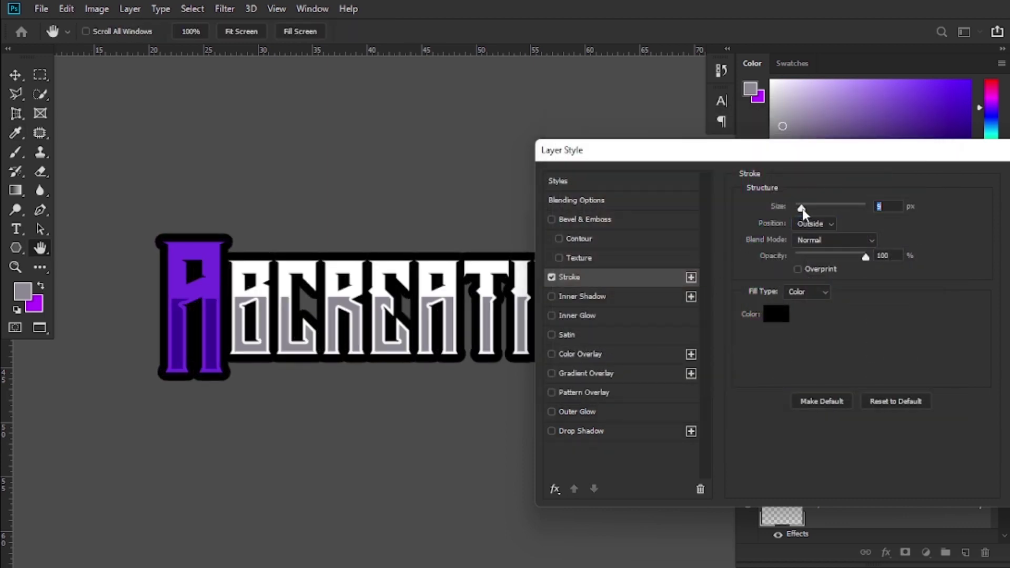
pyautogui.moveTo(802, 210); pyautogui.dragTo(804, 209)
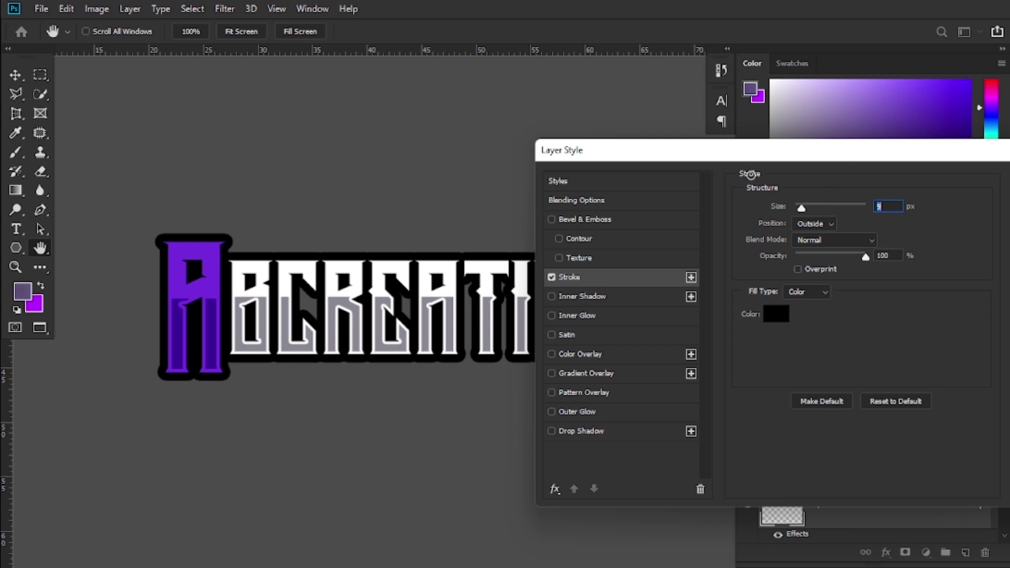
pyautogui.moveTo(781, 172); pyautogui.dragTo(605, 223)
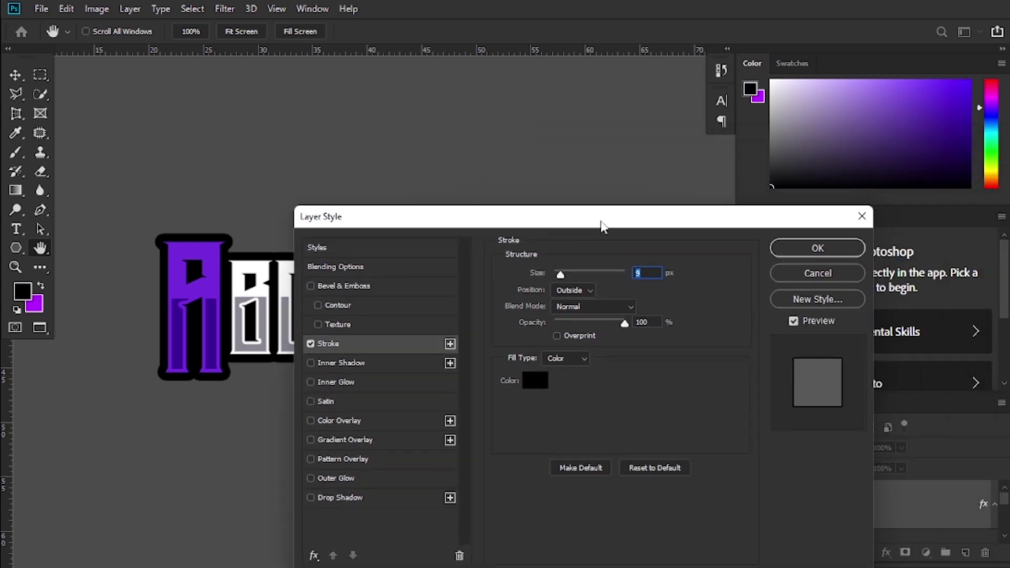
pyautogui.click(817, 247)
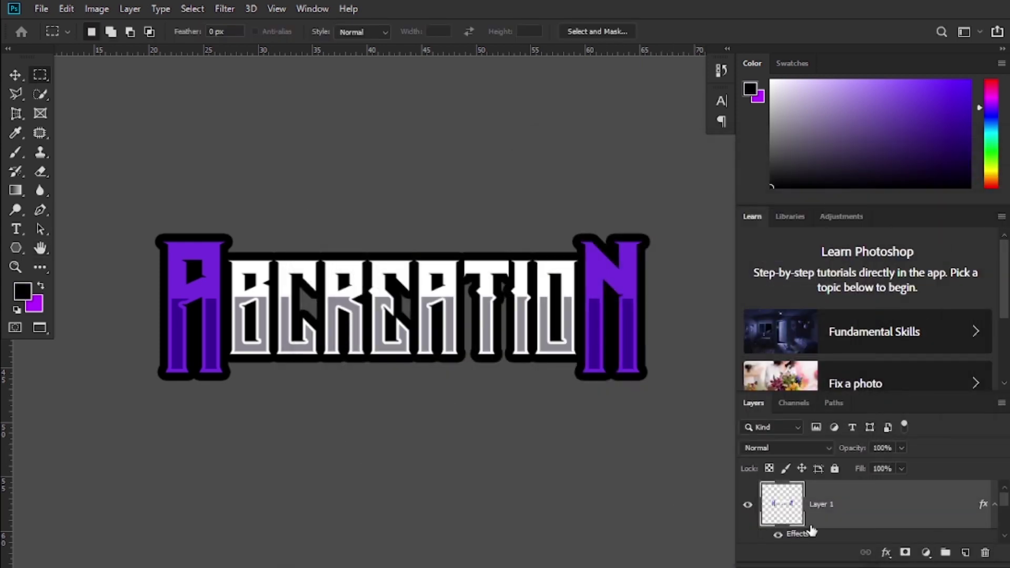
# Step: On a new layer, start a polygonal lasso outline with the left wing around the A
pyautogui.hotkey('ctrl', 'shift', 'alt', 'n')
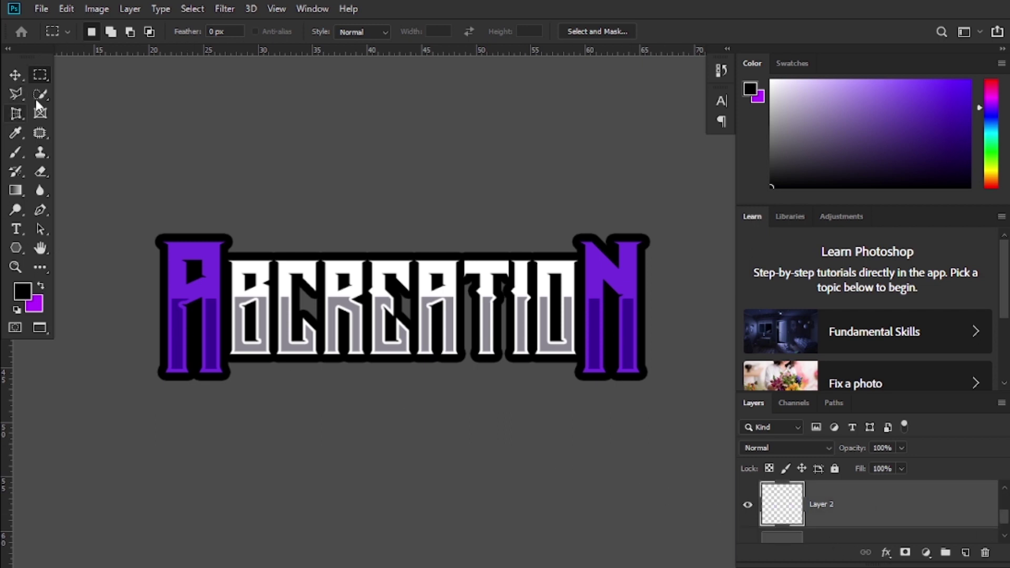
pyautogui.click(16, 94)
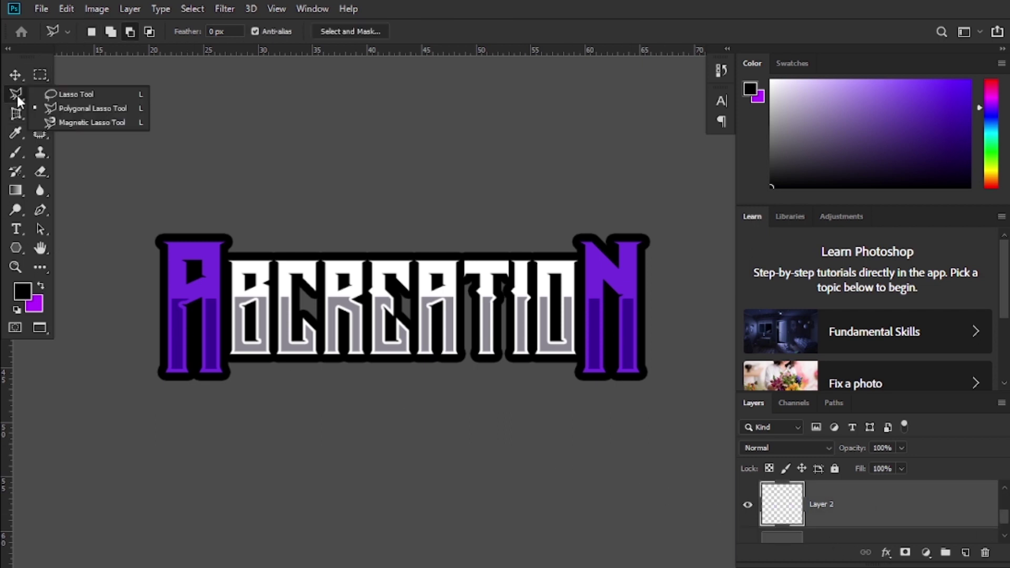
pyautogui.click(231, 365)
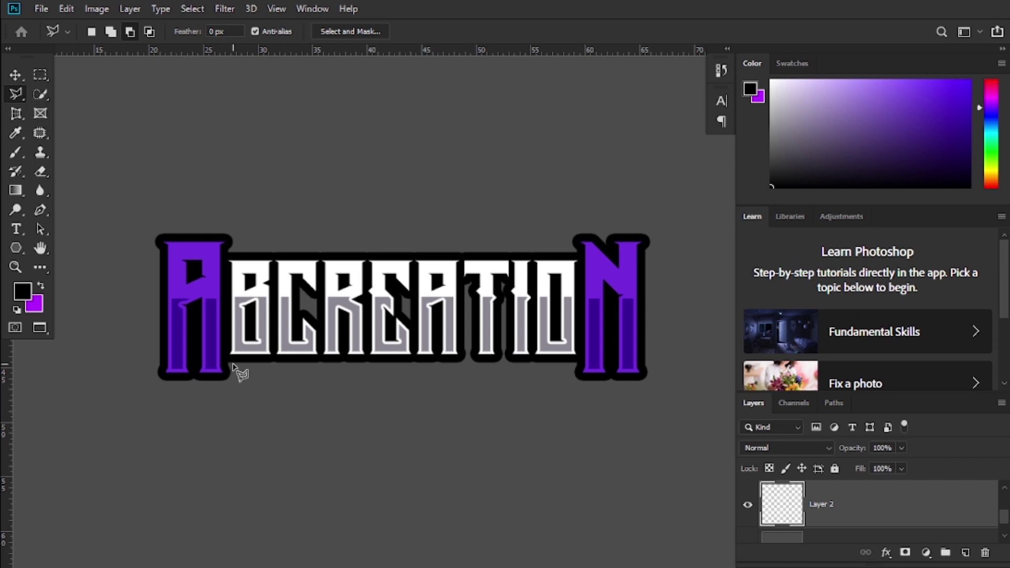
pyautogui.click(250, 381)
pyautogui.doubleClick(230, 381)
pyautogui.click(137, 381)
pyautogui.click(162, 357)
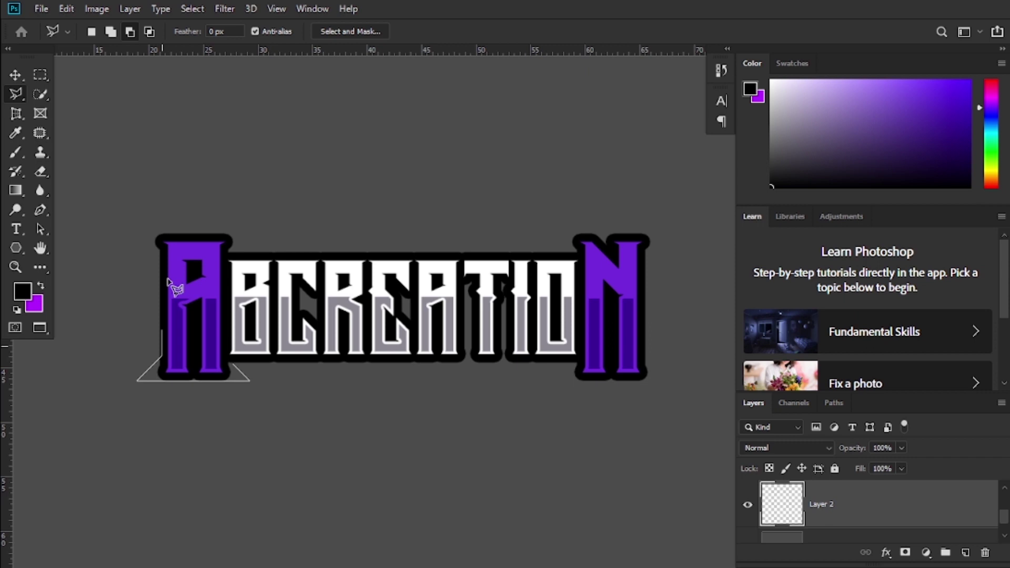
pyautogui.click(161, 249)
pyautogui.click(135, 229)
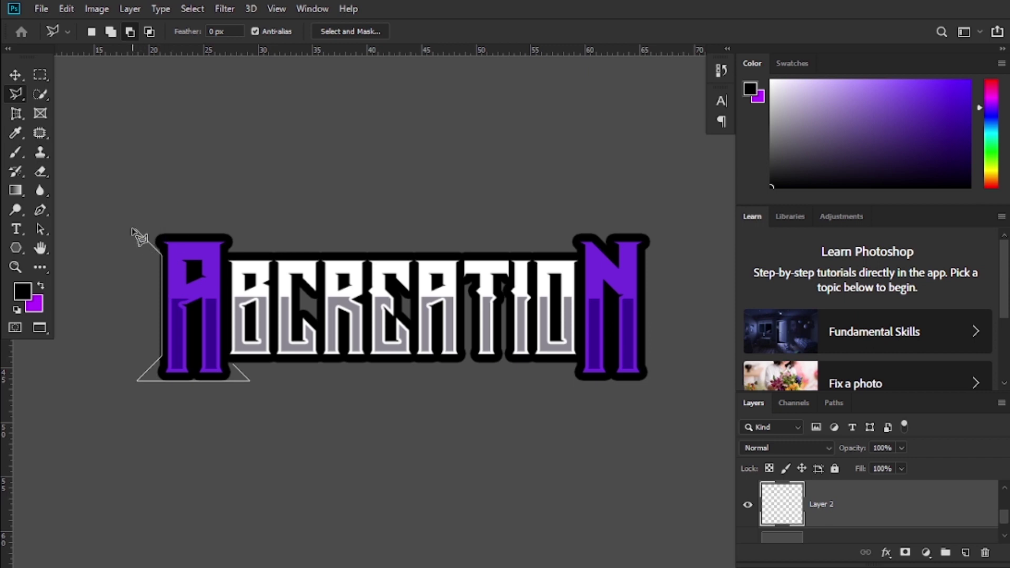
# Step: Trace the banner's top edge across to the upper-right wing tip beside the N
pyautogui.click(257, 229)
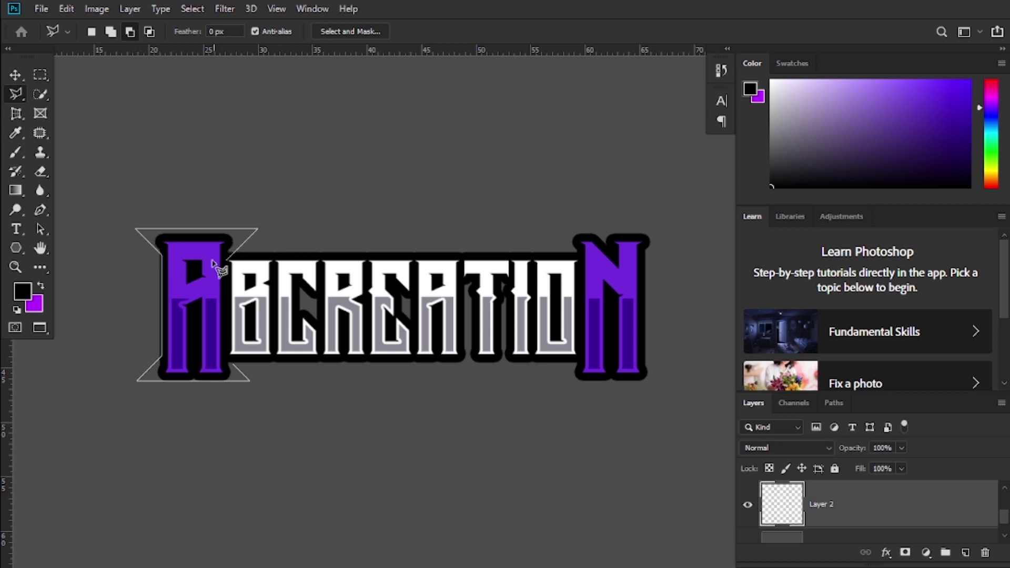
pyautogui.click(230, 257)
pyautogui.click(250, 249)
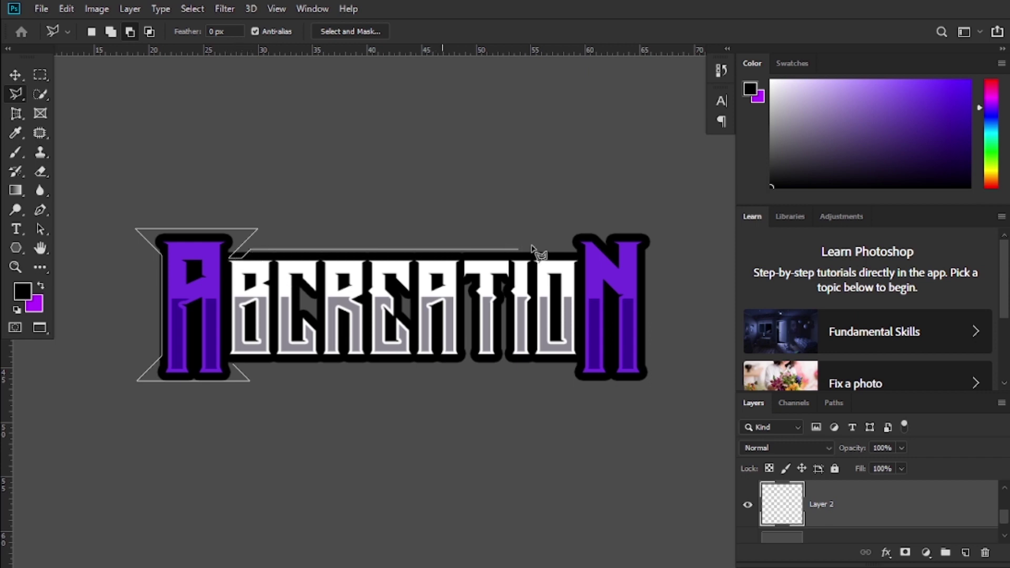
pyautogui.click(568, 249)
pyautogui.click(554, 234)
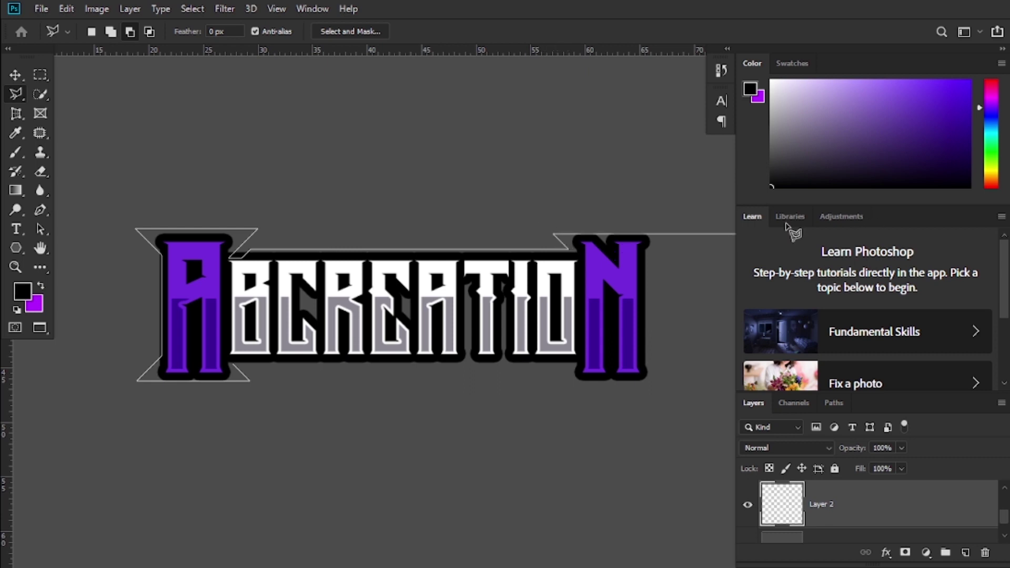
pyautogui.click(674, 234)
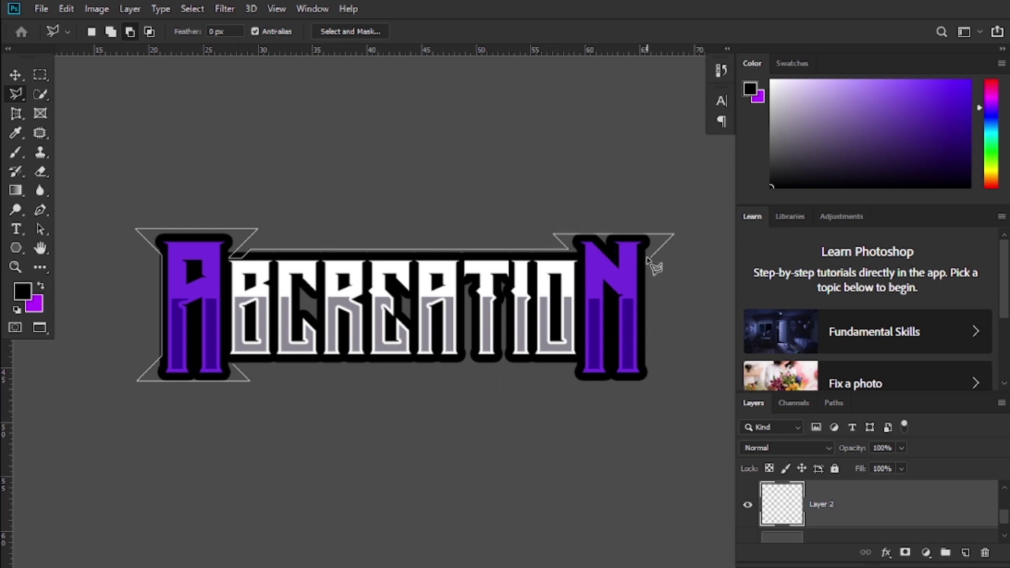
pyautogui.click(638, 269)
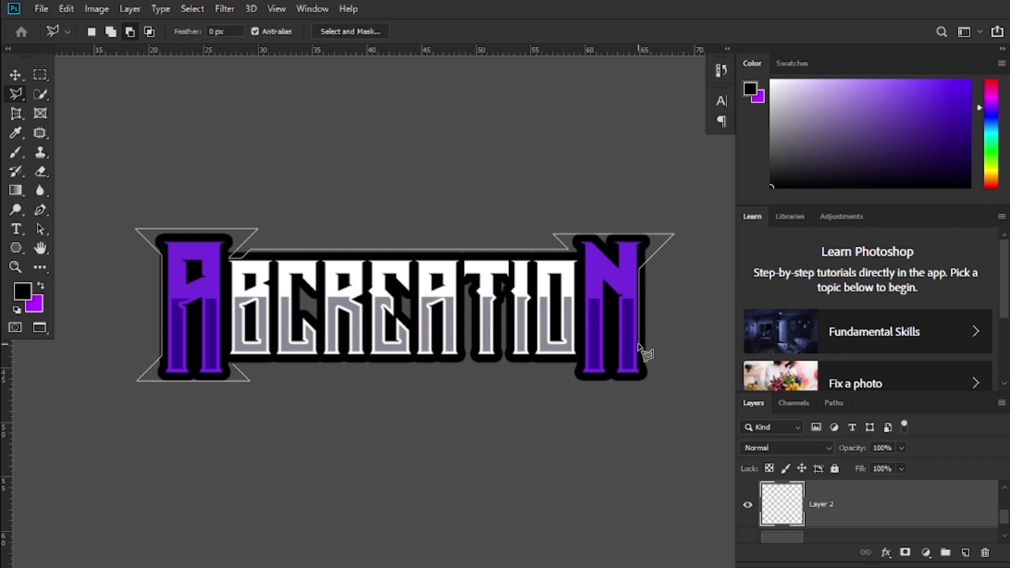
pyautogui.click(639, 361)
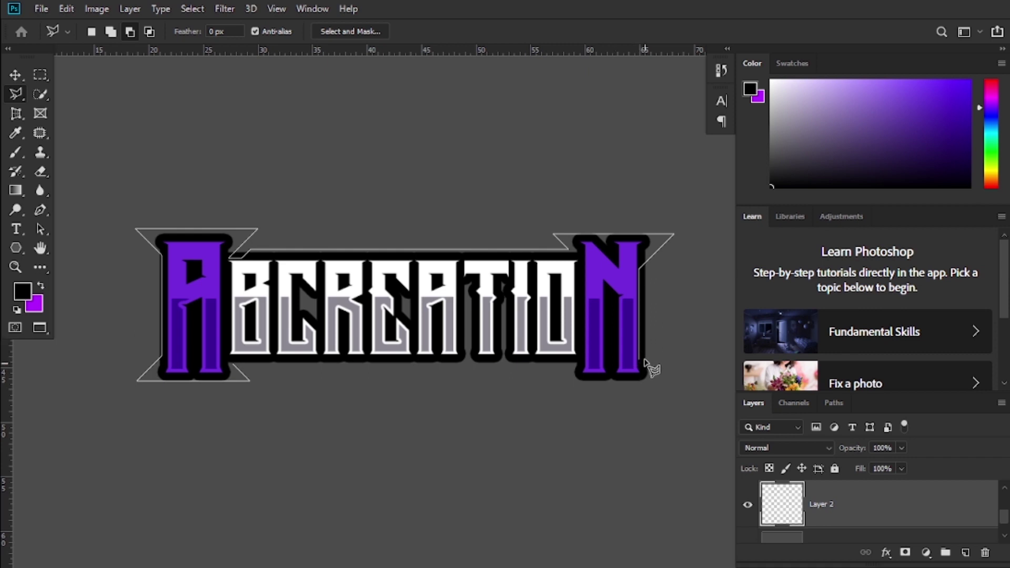
# Step: Add the lower-right wing tip and close the outline back under the A
pyautogui.click(664, 385)
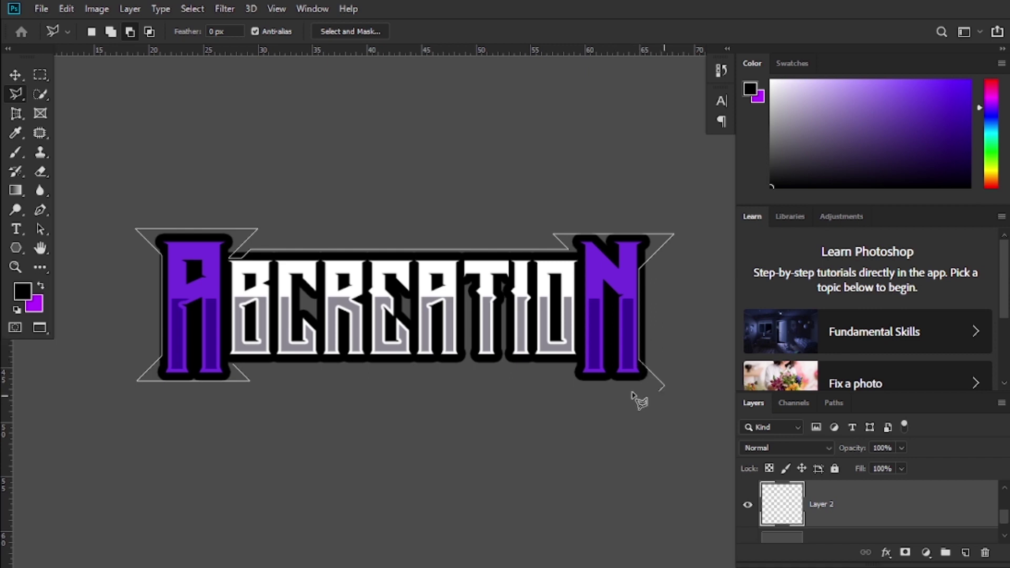
pyautogui.click(557, 386)
pyautogui.click(579, 361)
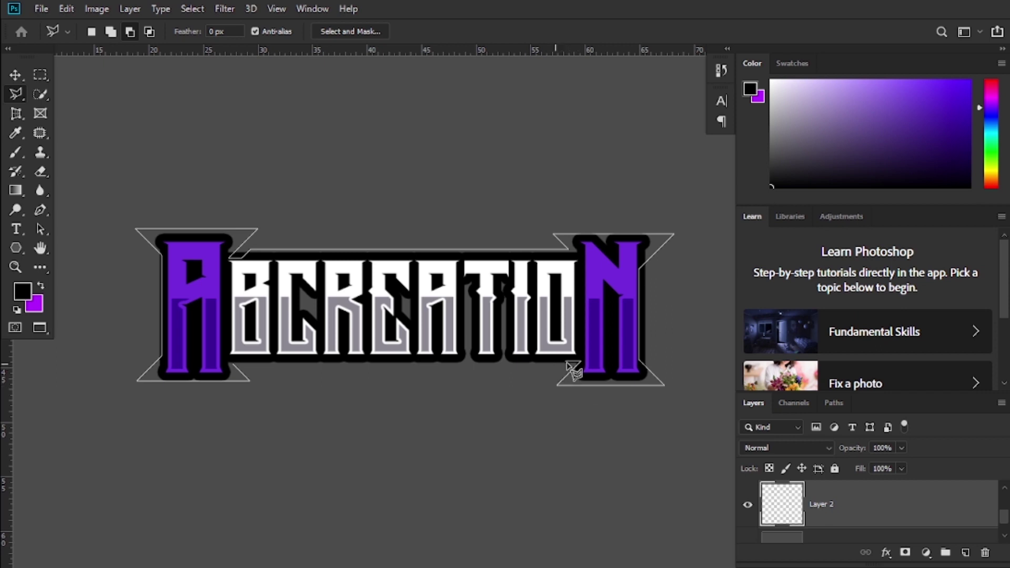
pyautogui.click(557, 367)
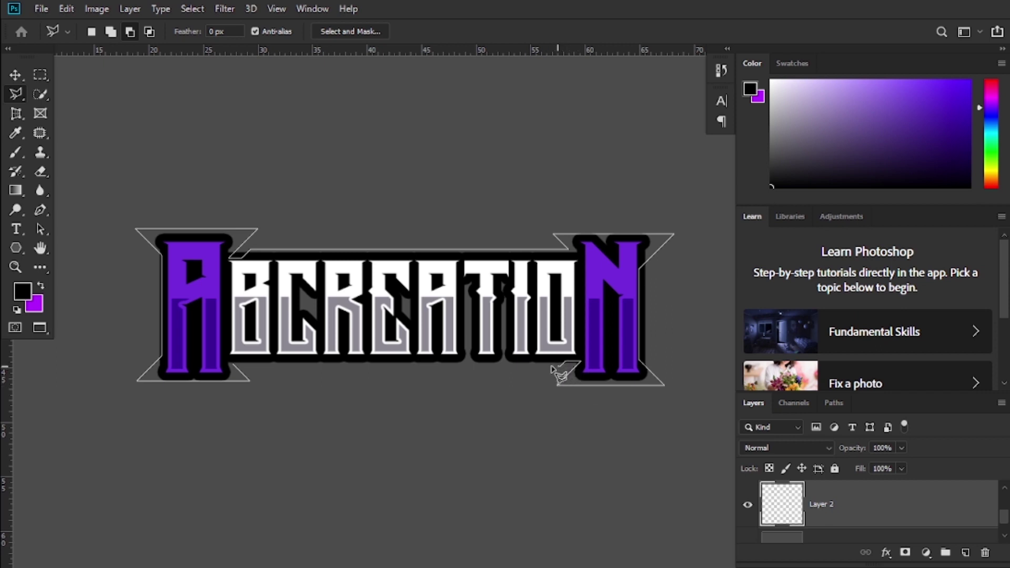
pyautogui.click(231, 364)
pyautogui.click(248, 380)
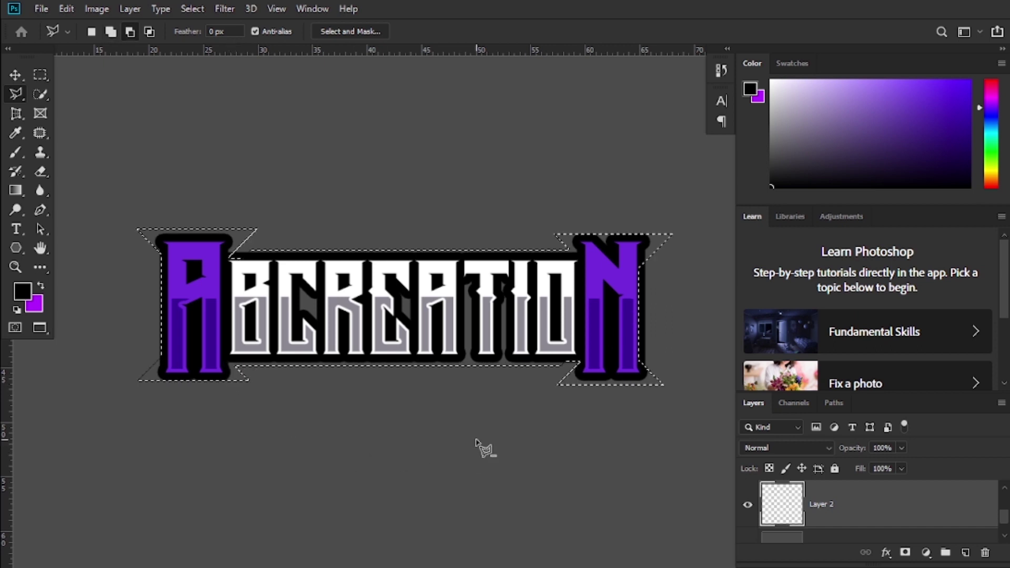
# Step: Fill the banner selection with black, deselect, and zoom out to check Layer 1
pyautogui.hotkey('alt', 'BackSpace')
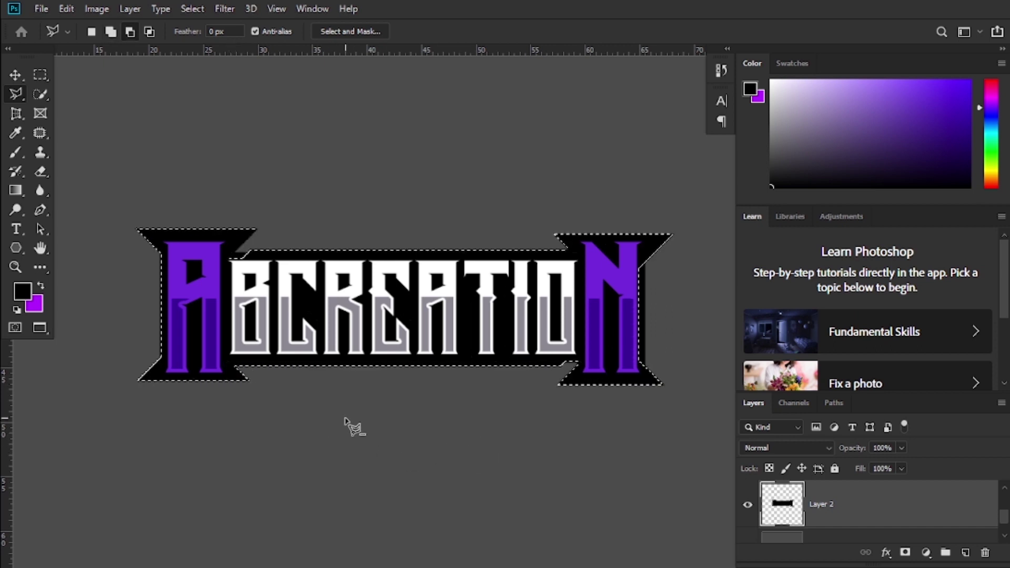
pyautogui.hotkey('ctrl', 'd')
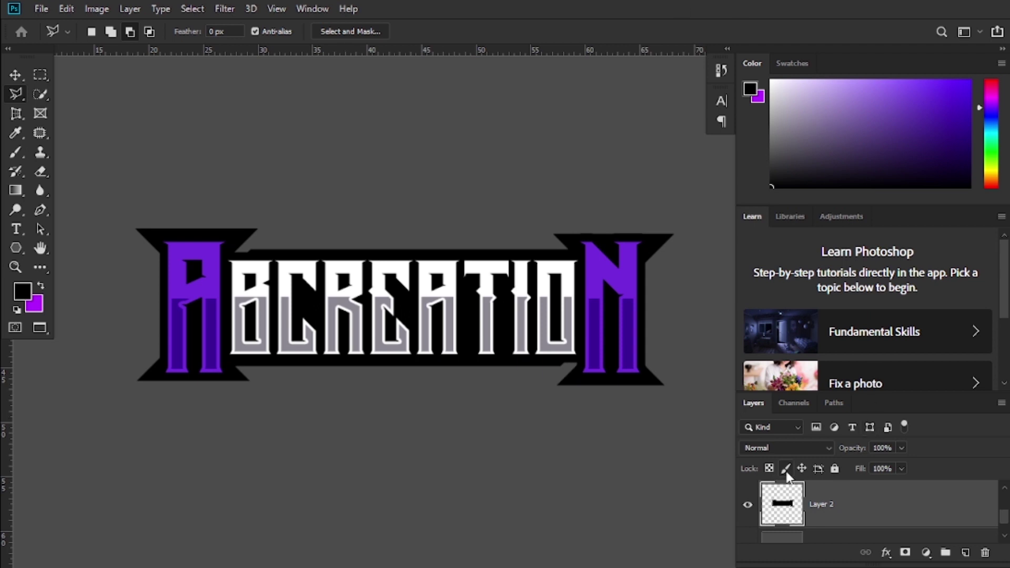
pyautogui.scroll(-1, 844, 513)
pyautogui.scroll(1, 845, 511)
pyautogui.scroll(-1, 847, 508)
pyautogui.click(848, 508)
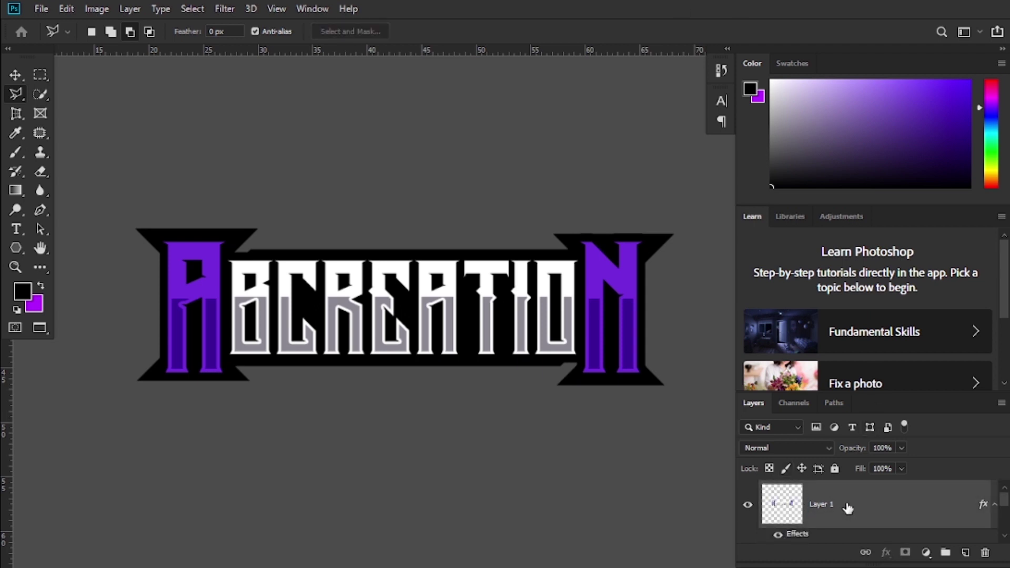
pyautogui.click(748, 506)
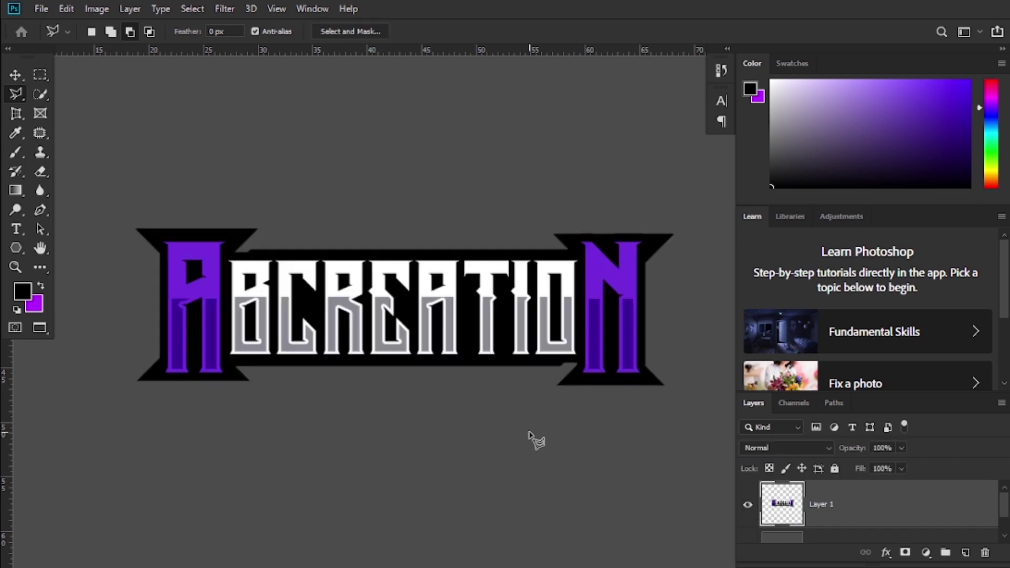
pyautogui.press('z')
pyautogui.keyDown('alt'); pyautogui.click(514, 299); pyautogui.keyUp('alt')
# Step: Drag the logo lower on the canvas and unlock the Background into Layer 0
pyautogui.click(560, 246)
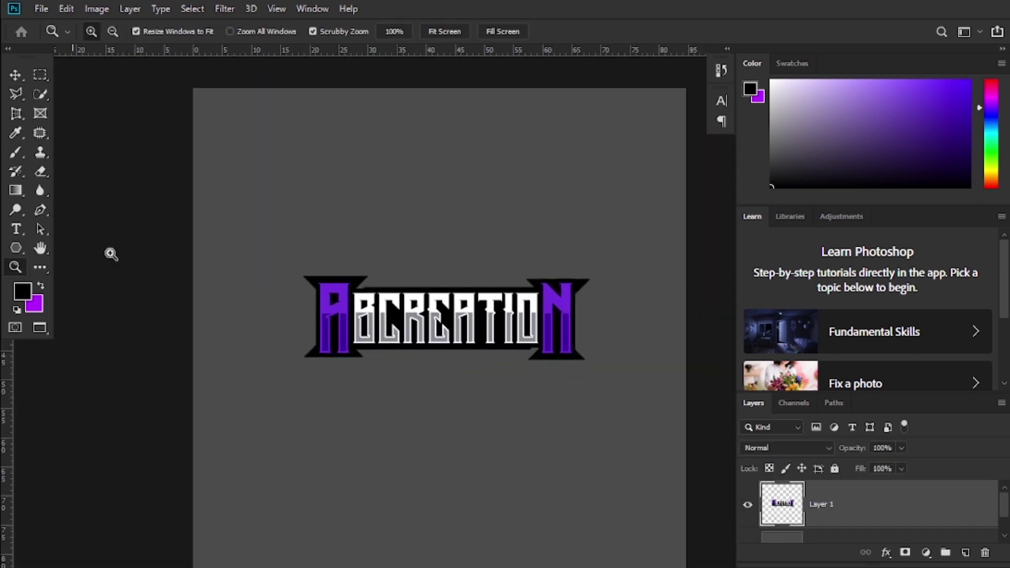
pyautogui.click(15, 75)
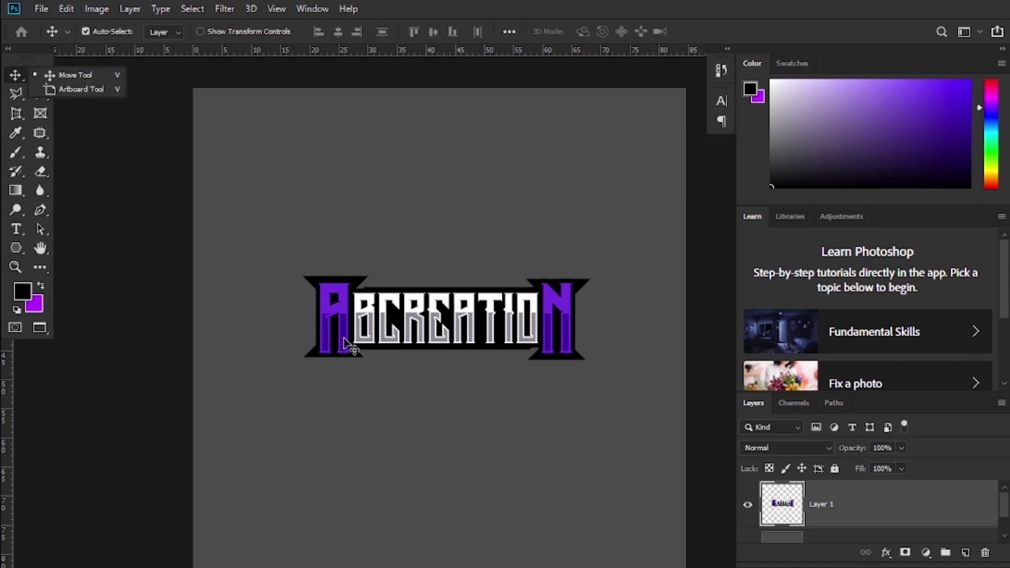
pyautogui.moveTo(442, 332); pyautogui.dragTo(442, 400)
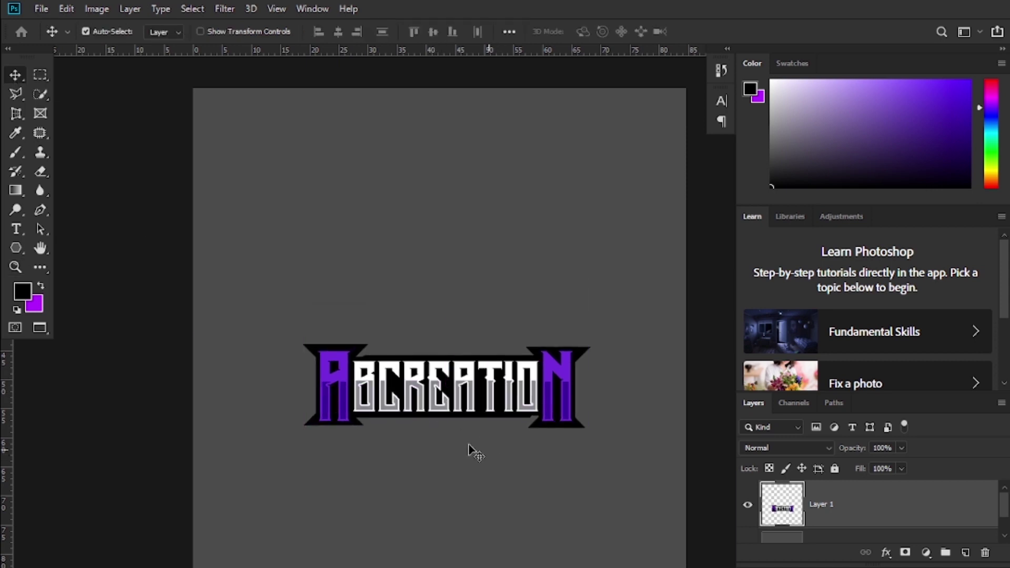
pyautogui.press('z')
pyautogui.moveTo(511, 345); pyautogui.dragTo(497, 454)
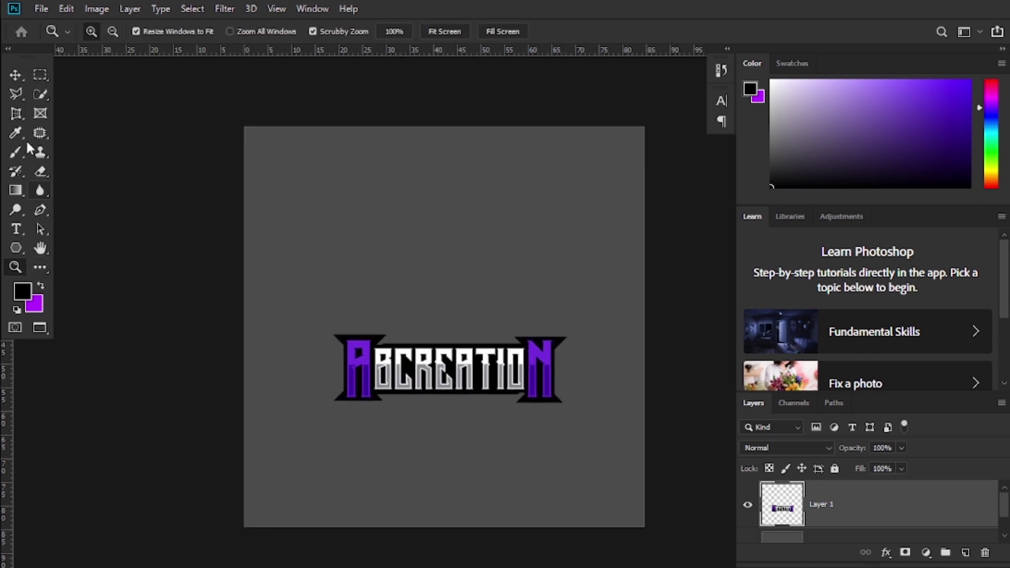
pyautogui.scroll(-2, 851, 523)
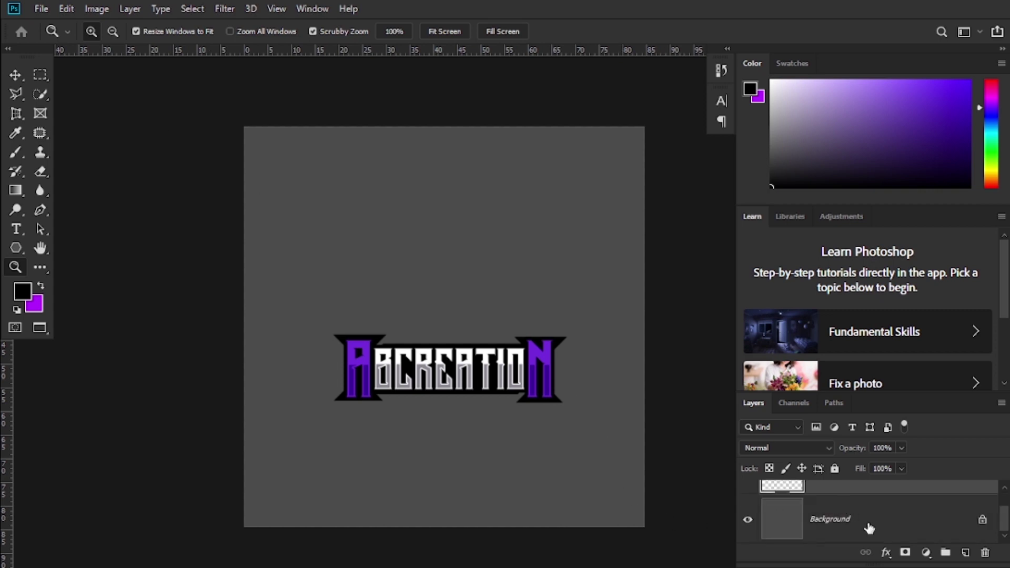
pyautogui.click(982, 521)
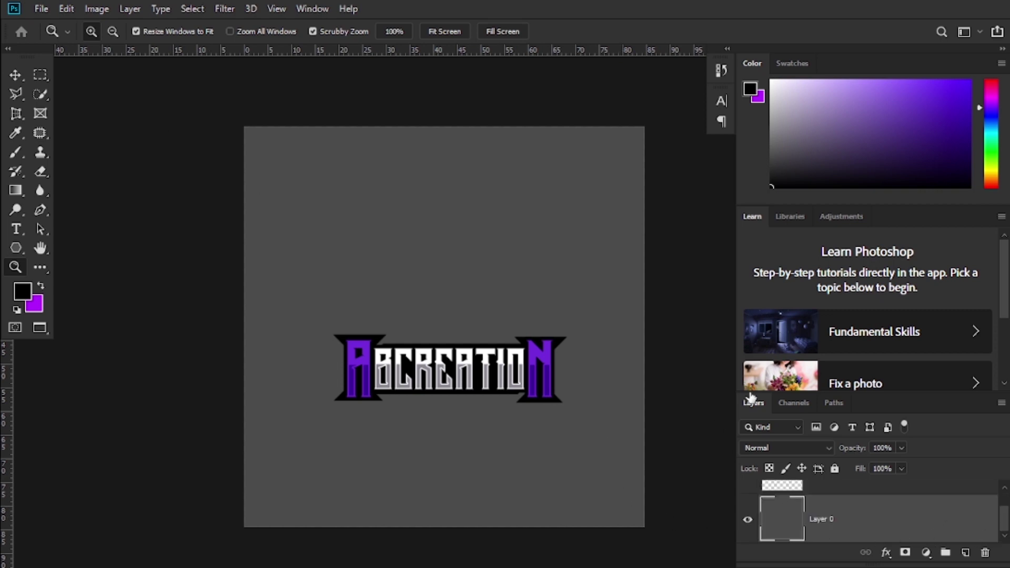
# Step: Apply a 137° linear purple-to-black Gradient Overlay to Layer 0
pyautogui.doubleClick(841, 513)
pyautogui.click(359, 395)
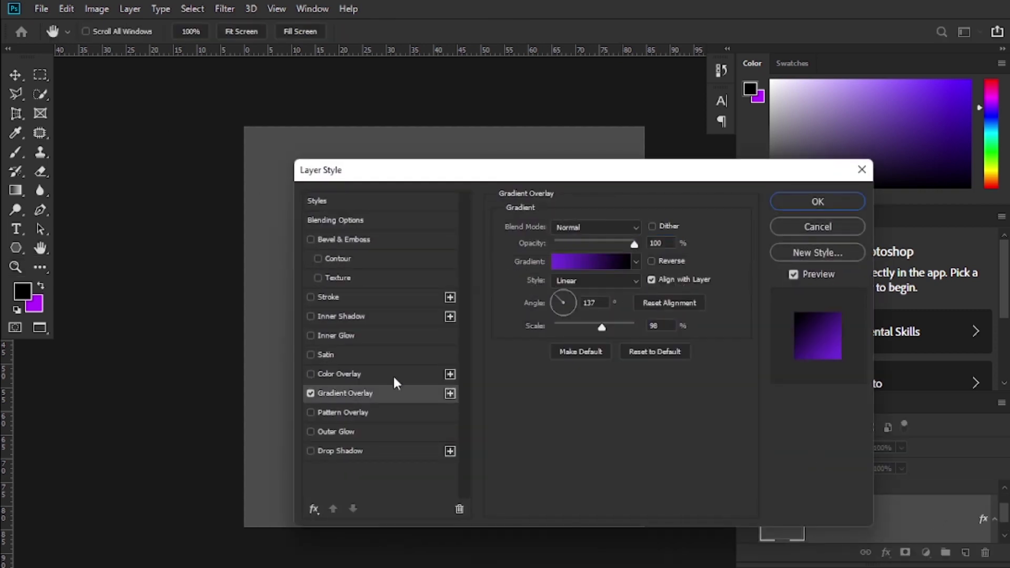
pyautogui.moveTo(653, 171); pyautogui.dragTo(787, 148)
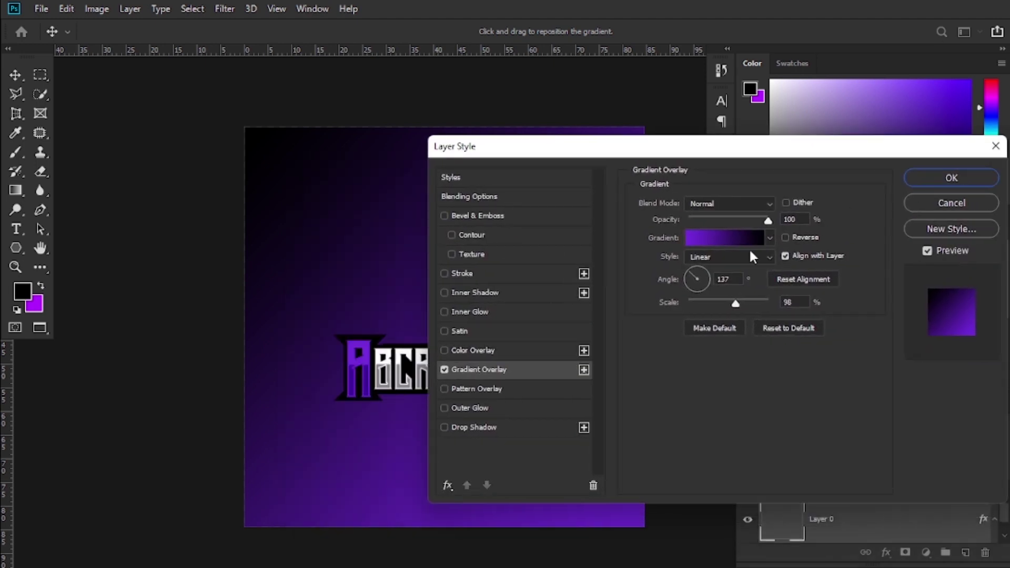
pyautogui.click(737, 238)
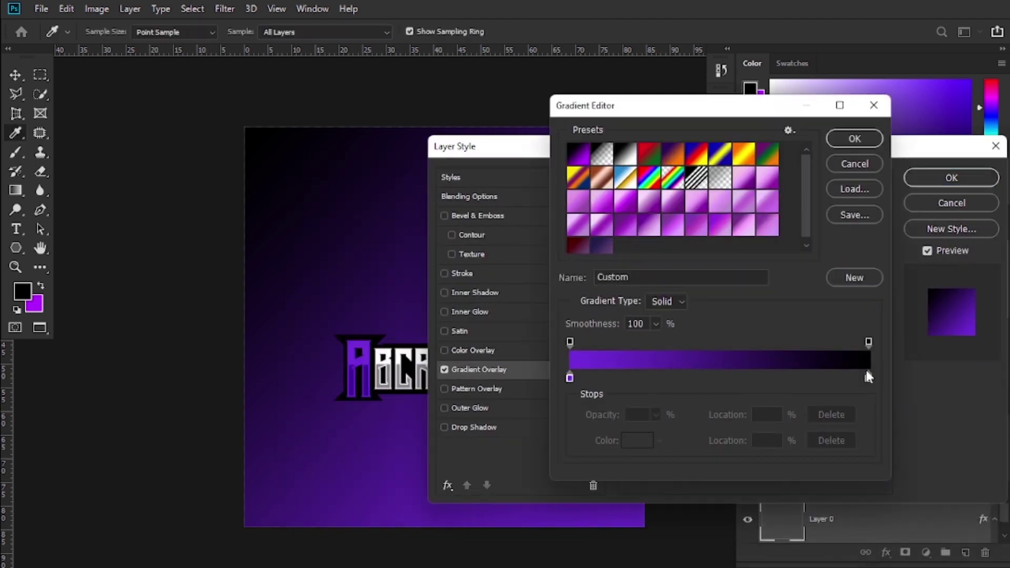
pyautogui.click(858, 139)
pyautogui.click(951, 178)
pyautogui.press('z')
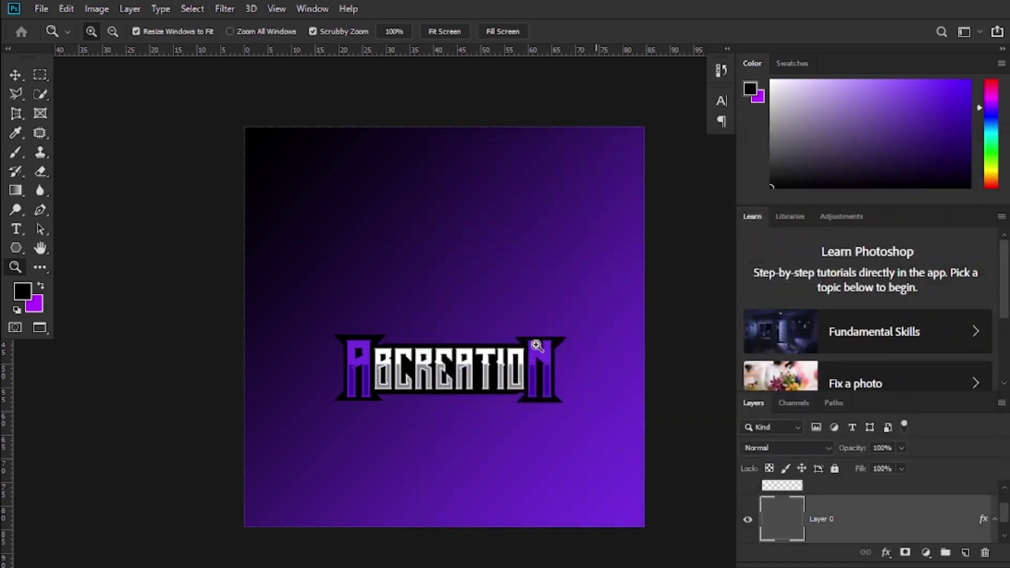
pyautogui.keyDown('alt'); pyautogui.click(416, 229); pyautogui.keyUp('alt')
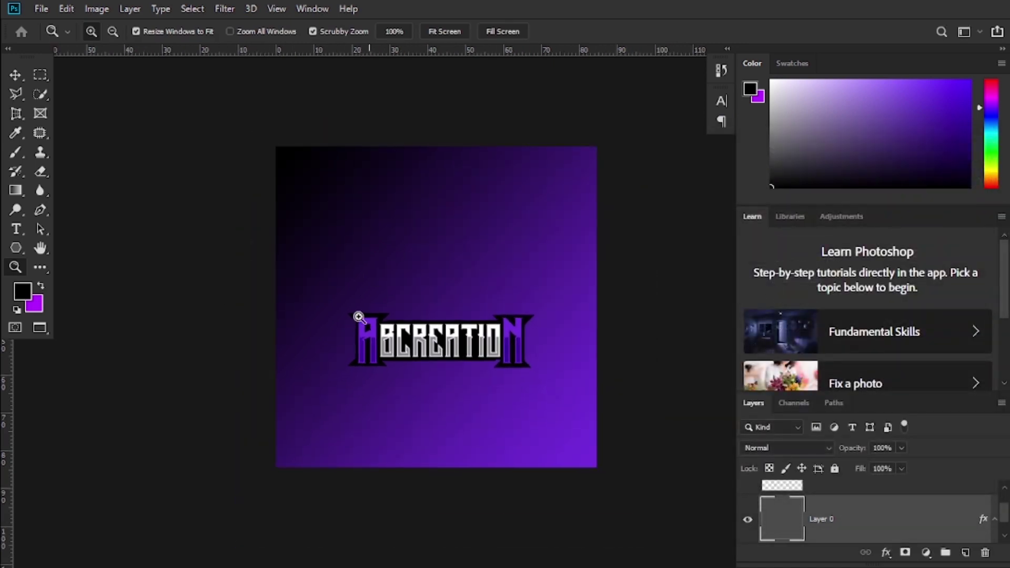
pyautogui.click(41, 9)
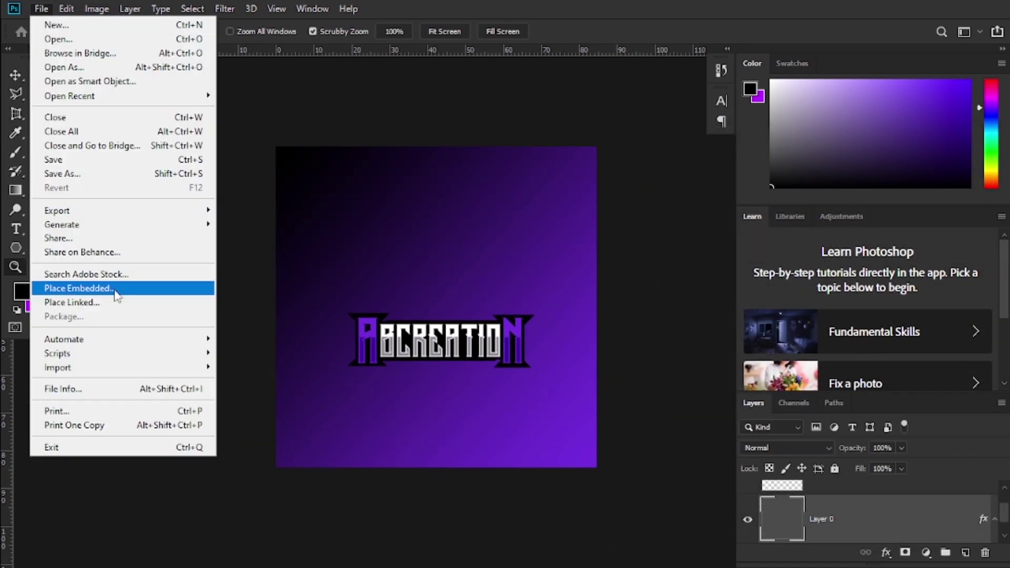
# Step: Place LOGO.png into the document
pyautogui.click(129, 290)
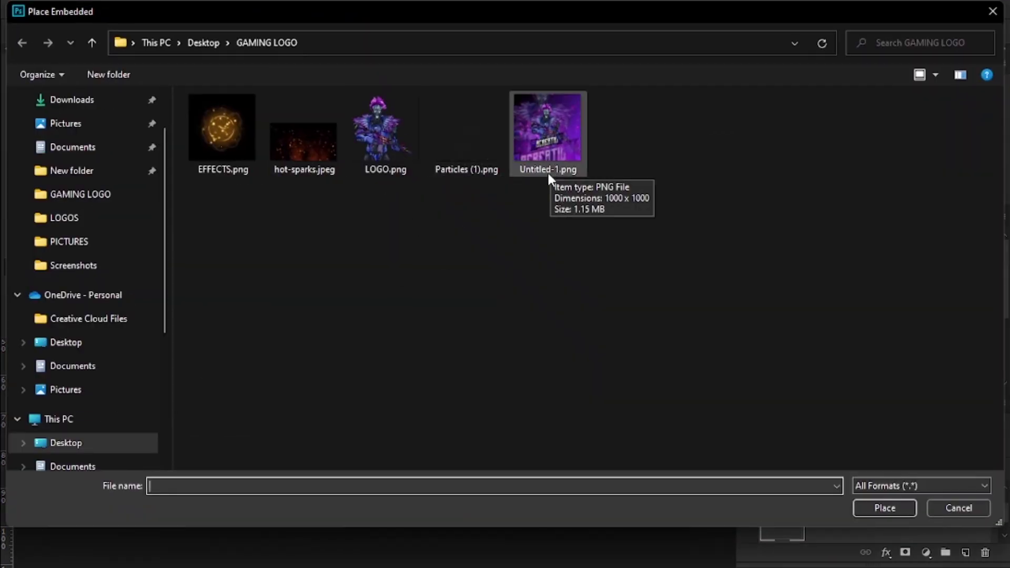
pyautogui.click(378, 172)
pyautogui.click(871, 510)
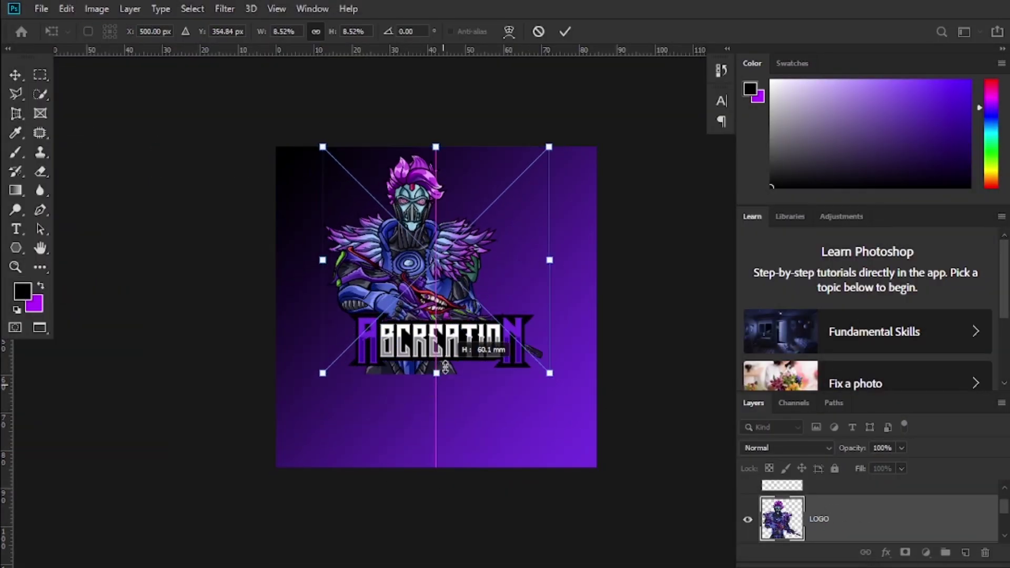
# Step: Resize and position the mascot over the banner, enlarging it slightly, and commit
pyautogui.moveTo(435, 469); pyautogui.dragTo(436, 342)
pyautogui.moveTo(474, 259)
pyautogui.mouseDown()
pyautogui.moveTo(506, 285)
pyautogui.moveTo(503, 297)
pyautogui.mouseUp()
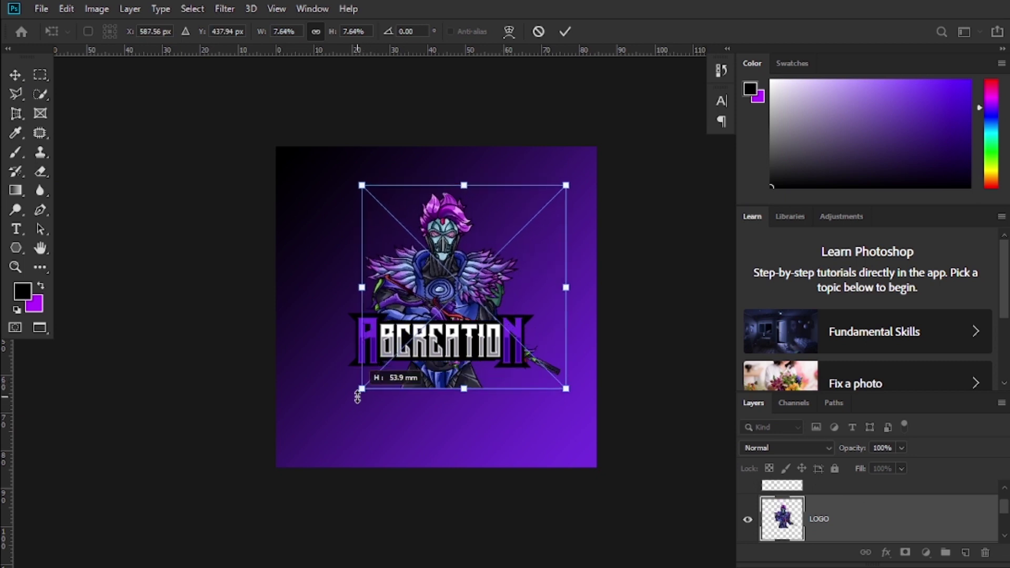
pyautogui.moveTo(364, 387); pyautogui.dragTo(353, 397)
pyautogui.moveTo(482, 278); pyautogui.dragTo(483, 281)
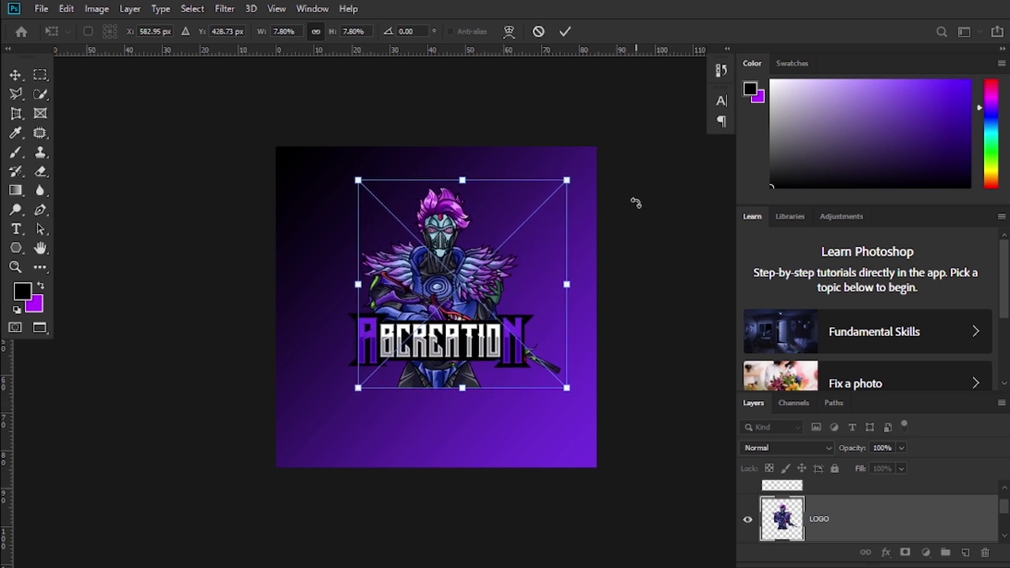
pyautogui.press('Return')
pyautogui.press('z')
pyautogui.click(559, 276)
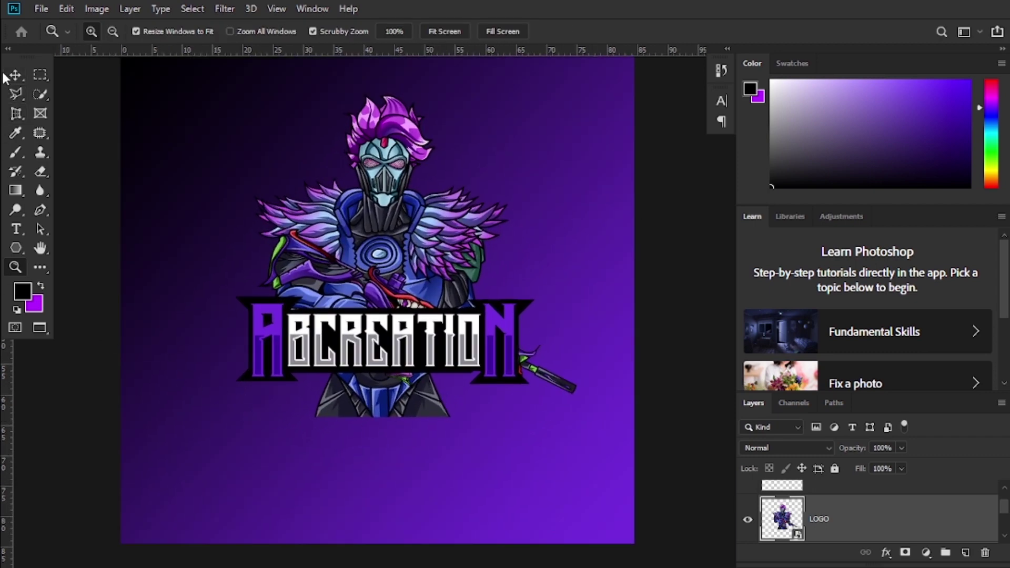
# Step: Move the banner down and skew it so its right side slants upward
pyautogui.moveTo(421, 216); pyautogui.dragTo(378, 248)
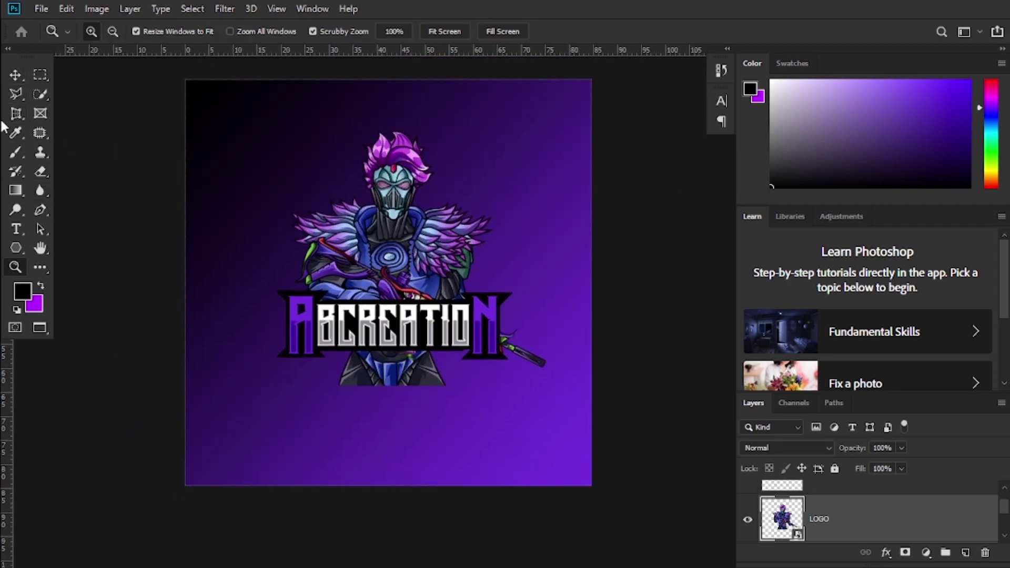
pyautogui.click(16, 76)
pyautogui.moveTo(442, 332)
pyautogui.mouseDown()
pyautogui.moveTo(439, 397)
pyautogui.moveTo(439, 377)
pyautogui.mouseUp()
pyautogui.hotkey('ctrl', 't')
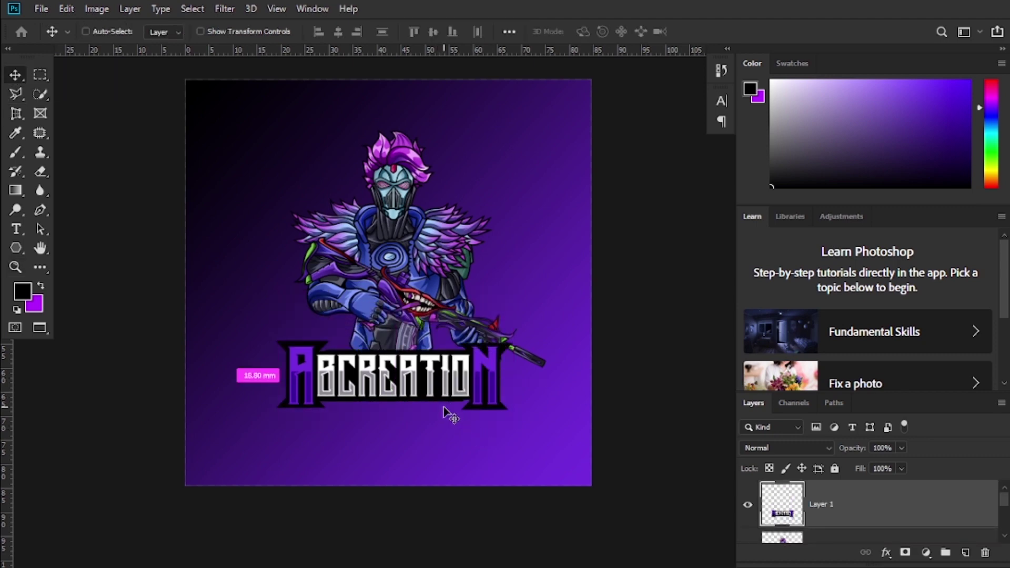
pyautogui.rightClick(462, 388)
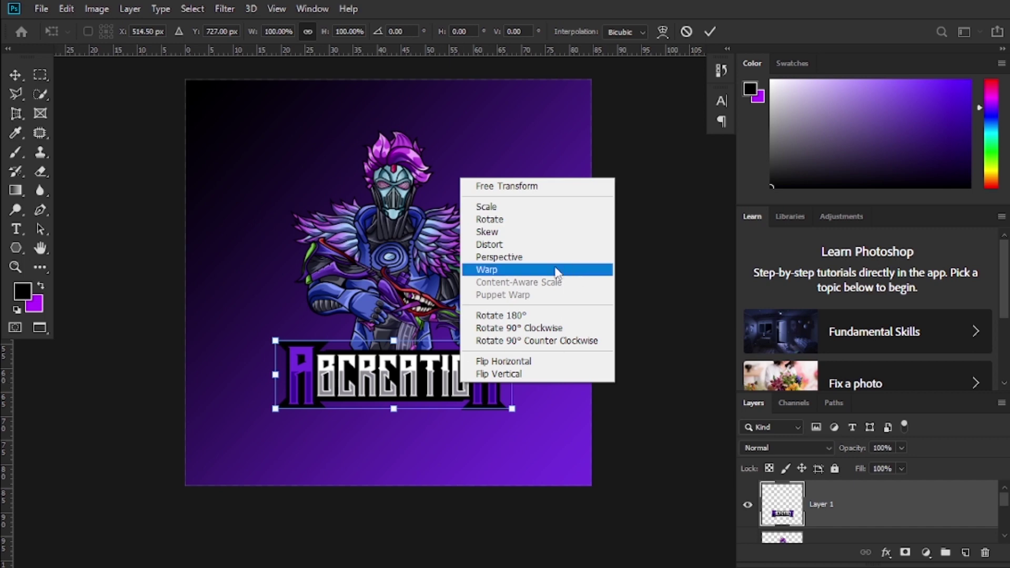
pyautogui.click(555, 231)
pyautogui.moveTo(513, 374); pyautogui.dragTo(513, 330)
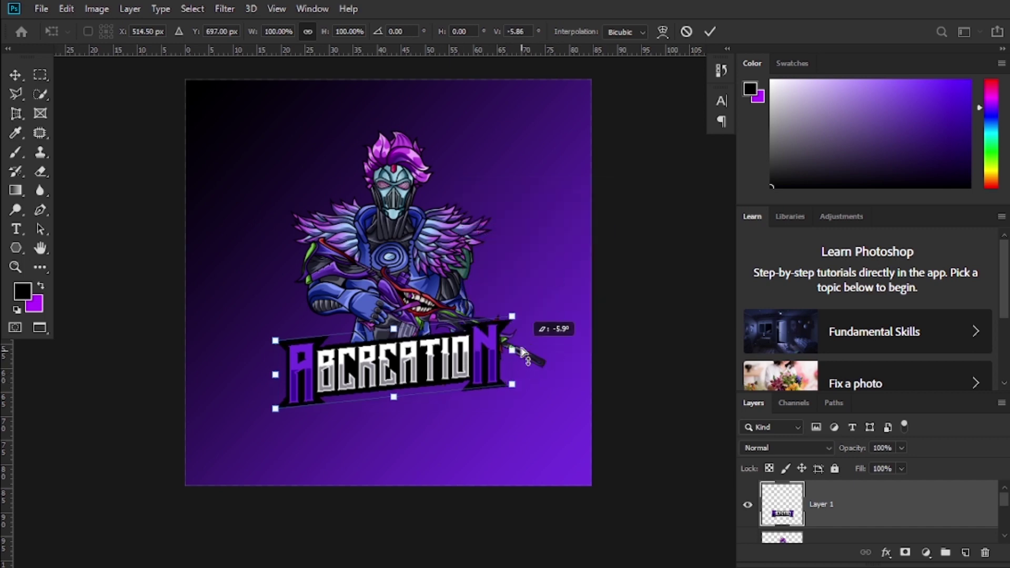
pyautogui.moveTo(427, 348); pyautogui.dragTo(422, 367)
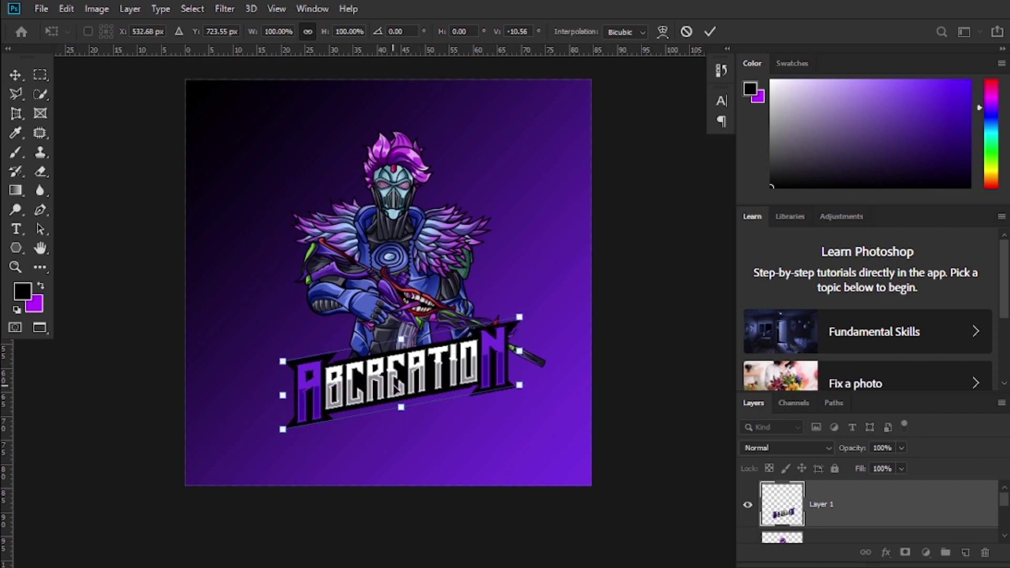
pyautogui.moveTo(393, 385); pyautogui.dragTo(384, 385)
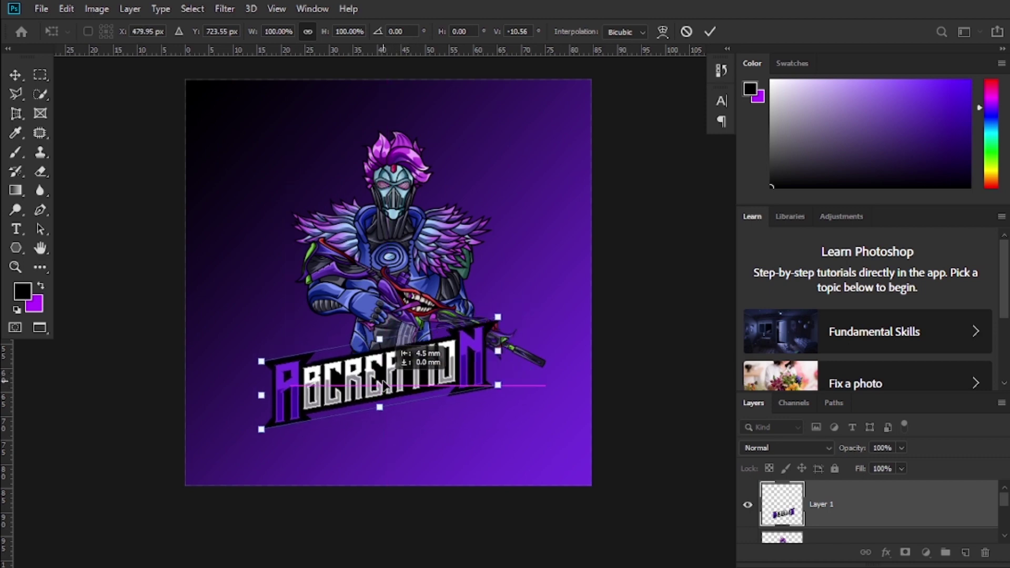
pyautogui.moveTo(384, 385)
pyautogui.mouseDown()
pyautogui.moveTo(415, 382)
pyautogui.moveTo(408, 376)
pyautogui.mouseUp()
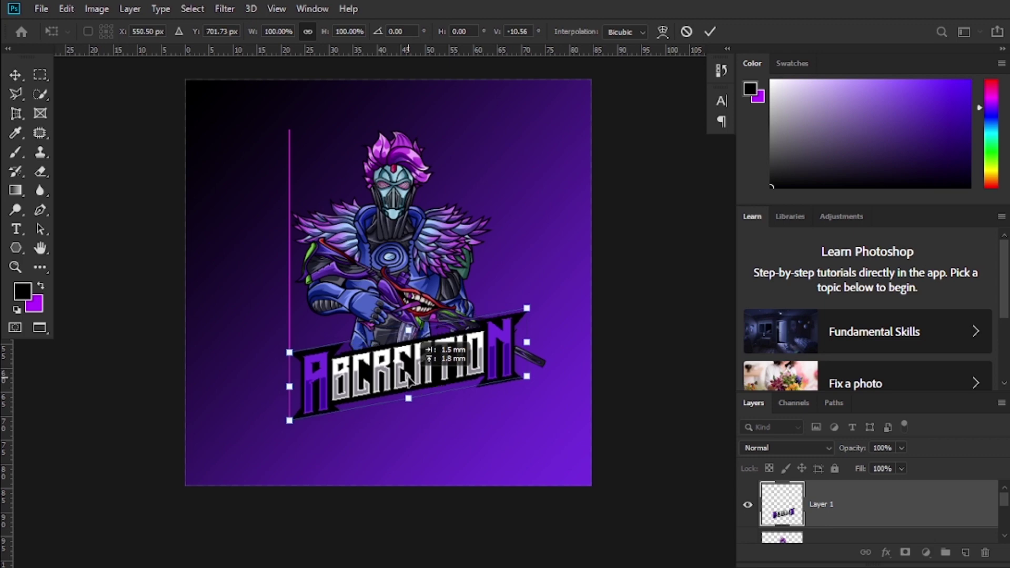
pyautogui.moveTo(408, 377); pyautogui.dragTo(408, 377)
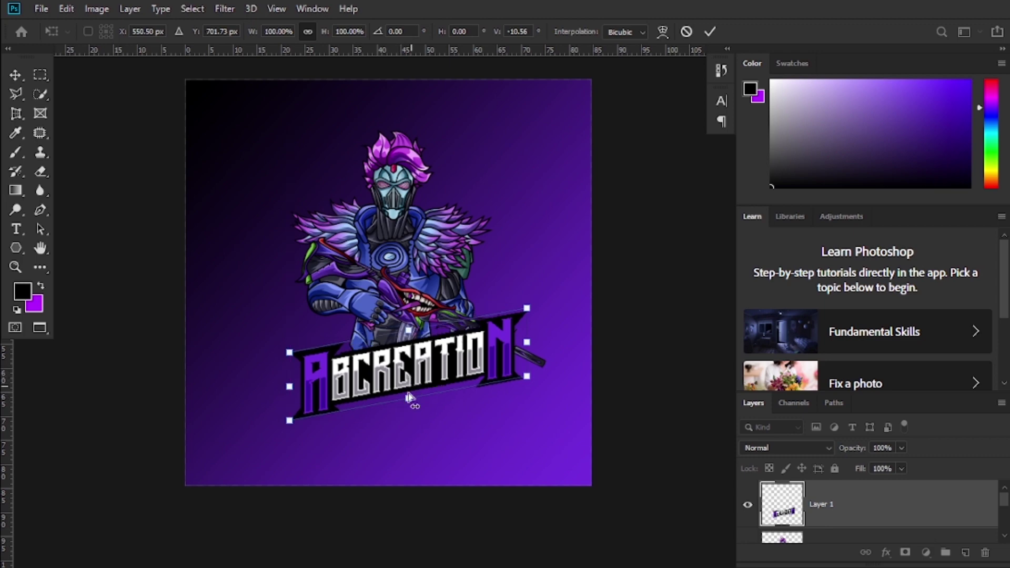
pyautogui.press('Return')
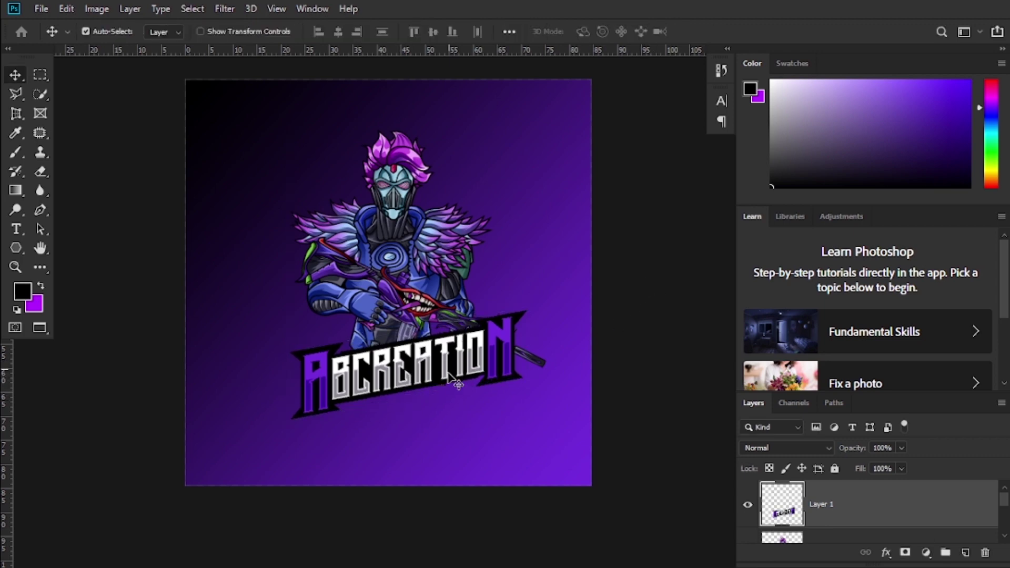
# Step: Narrow the banner slightly with Free Transform and apply the change
pyautogui.hotkey('ctrl', 't')
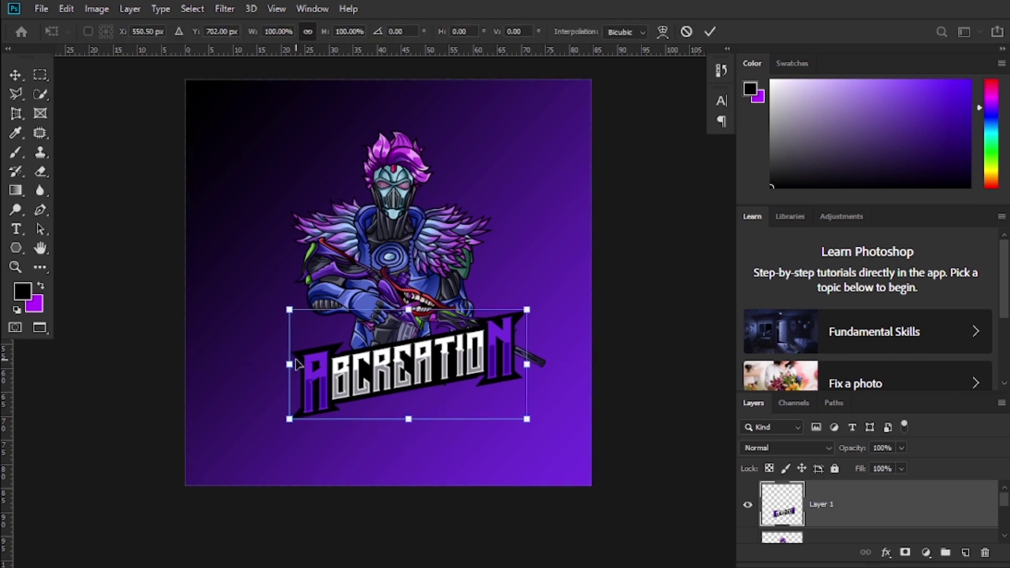
pyautogui.moveTo(296, 363); pyautogui.dragTo(304, 363)
pyautogui.hotkey('ctrl', 'z')
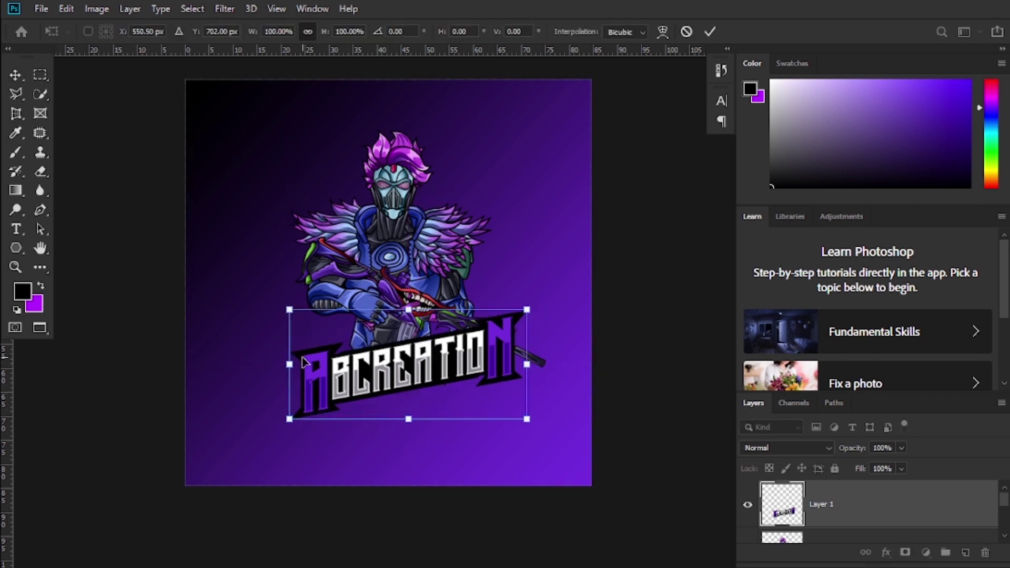
pyautogui.moveTo(294, 363); pyautogui.dragTo(305, 365)
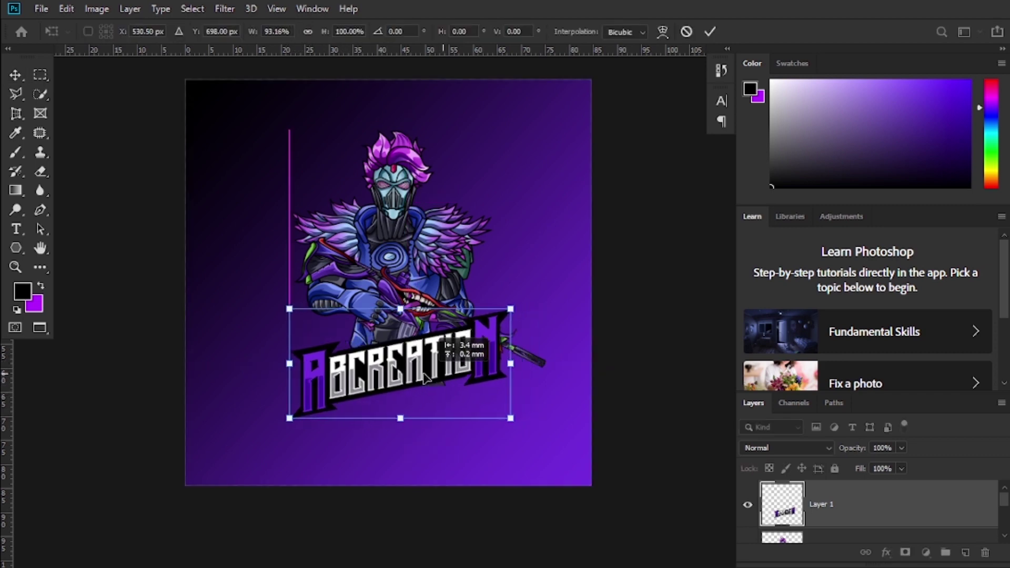
pyautogui.moveTo(408, 378)
pyautogui.mouseDown()
pyautogui.moveTo(424, 385)
pyautogui.moveTo(430, 369)
pyautogui.mouseUp()
pyautogui.press('Return')
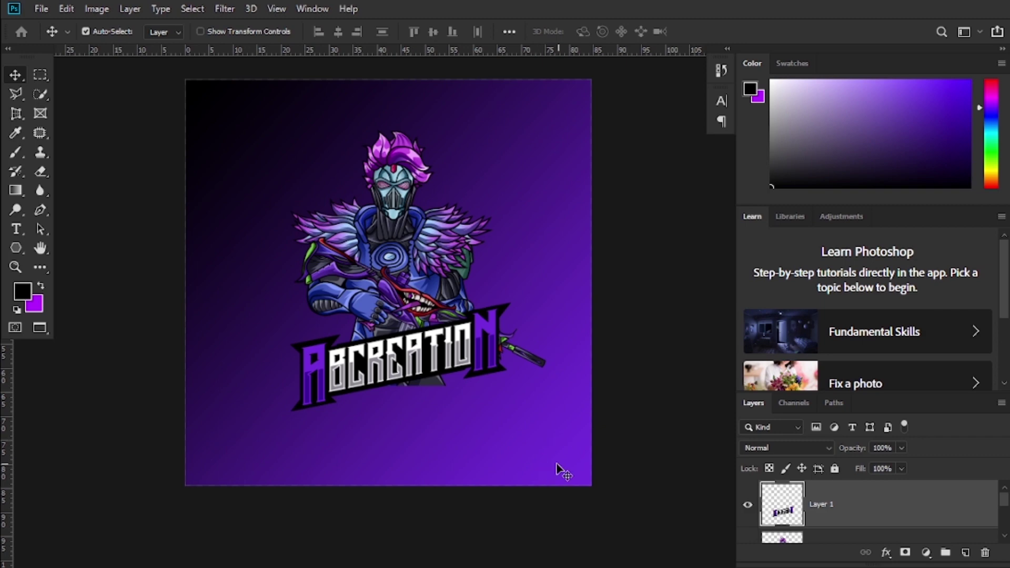
# Step: Rasterize the mascot logo layer and toggle the character art's visibility to compare
pyautogui.scroll(-1, 792, 521)
pyautogui.rightClick(853, 513)
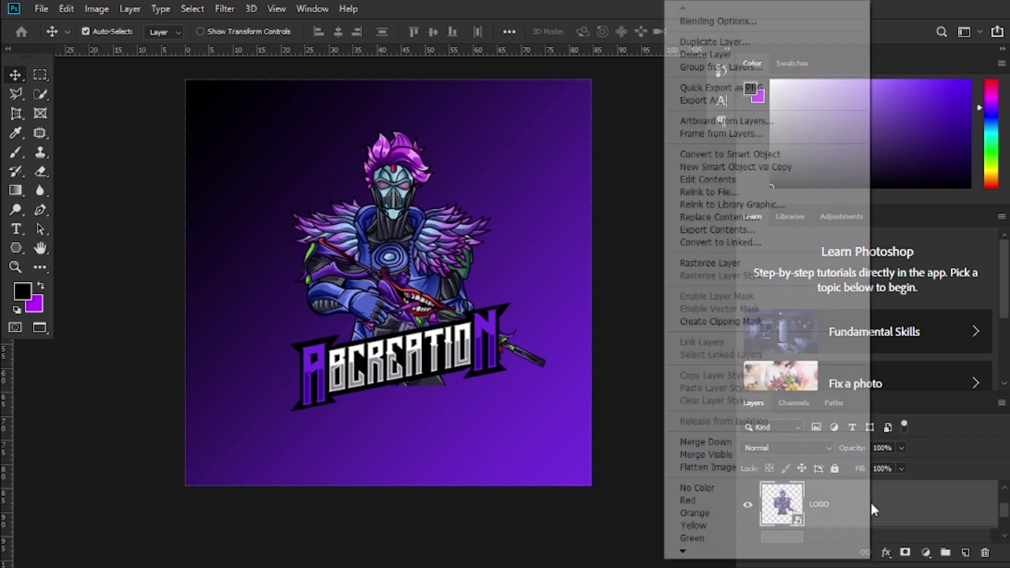
pyautogui.click(821, 261)
pyautogui.click(747, 505)
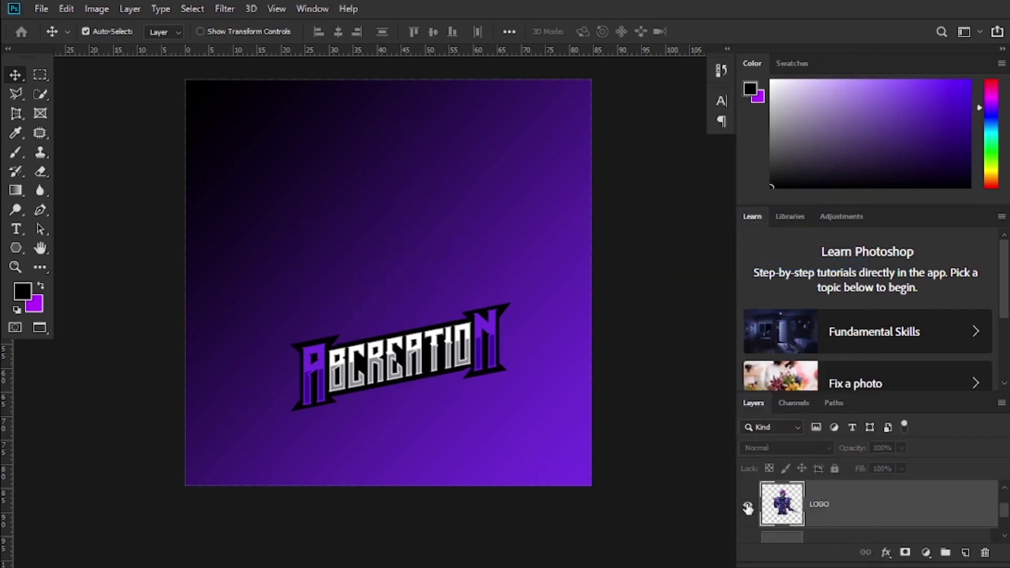
# Step: Load the character outline as a selection and erase the banner's N over the hand and gun
pyautogui.scroll(1, 804, 521)
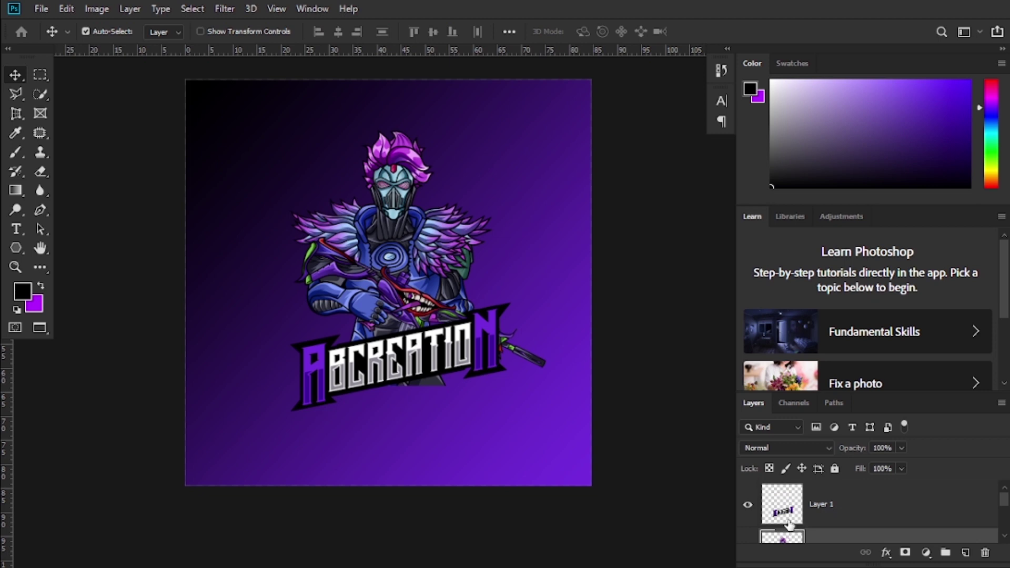
pyautogui.scroll(-1, 789, 525)
pyautogui.scroll(1, 786, 521)
pyautogui.scroll(-1, 784, 521)
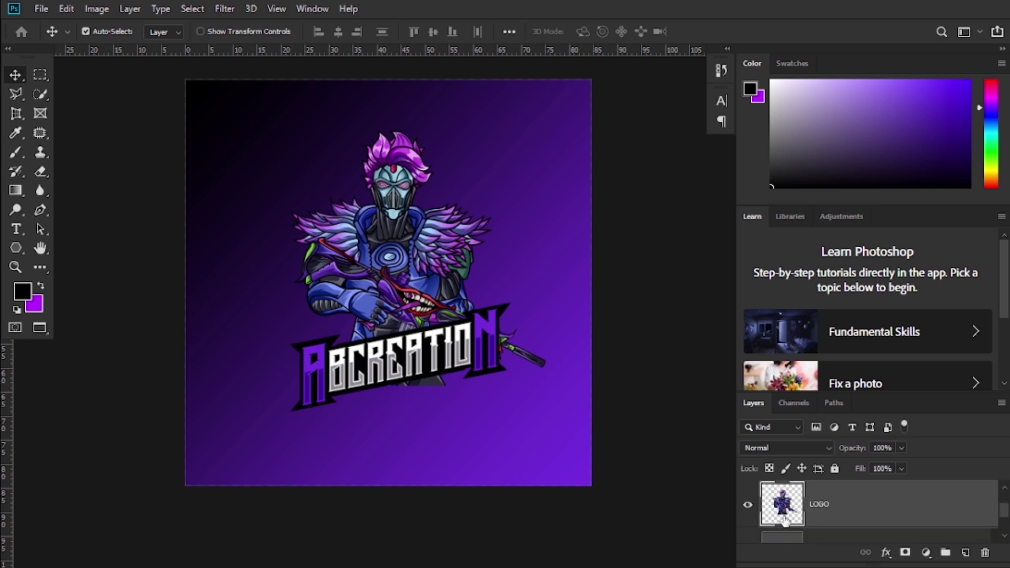
pyautogui.keyDown('ctrl'); pyautogui.click(788, 523); pyautogui.keyUp('ctrl')
pyautogui.scroll(1, 784, 521)
pyautogui.press('e')
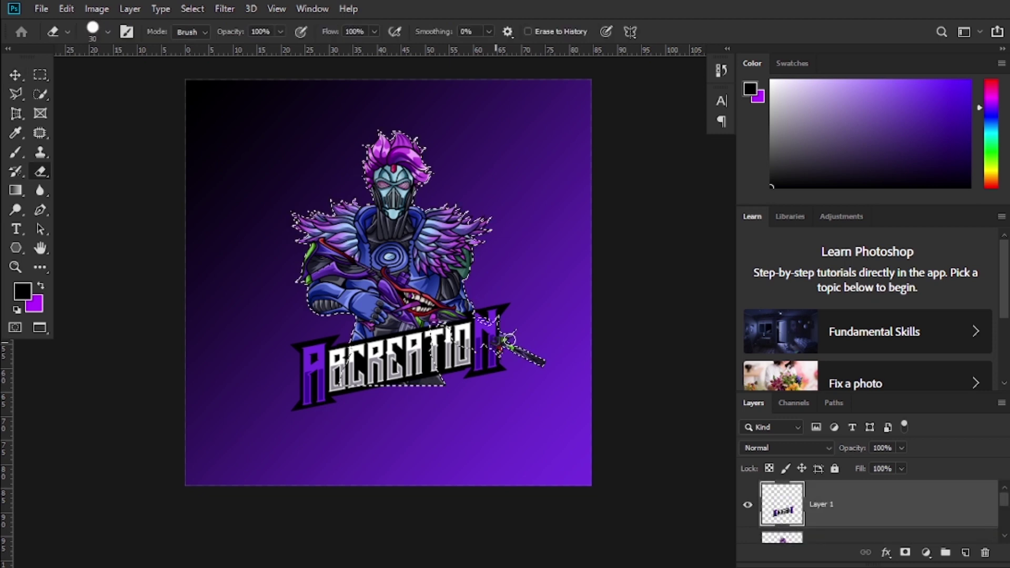
pyautogui.moveTo(496, 346)
pyautogui.mouseDown()
pyautogui.moveTo(462, 335)
pyautogui.moveTo(474, 316)
pyautogui.mouseUp()
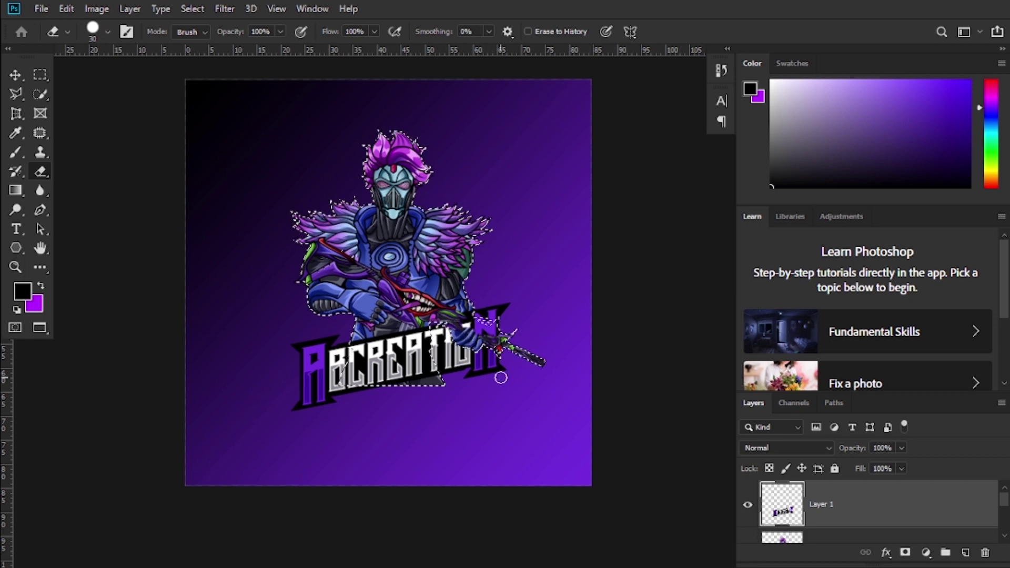
pyautogui.keyDown('ctrl'); pyautogui.click(499, 314); pyautogui.keyUp('ctrl')
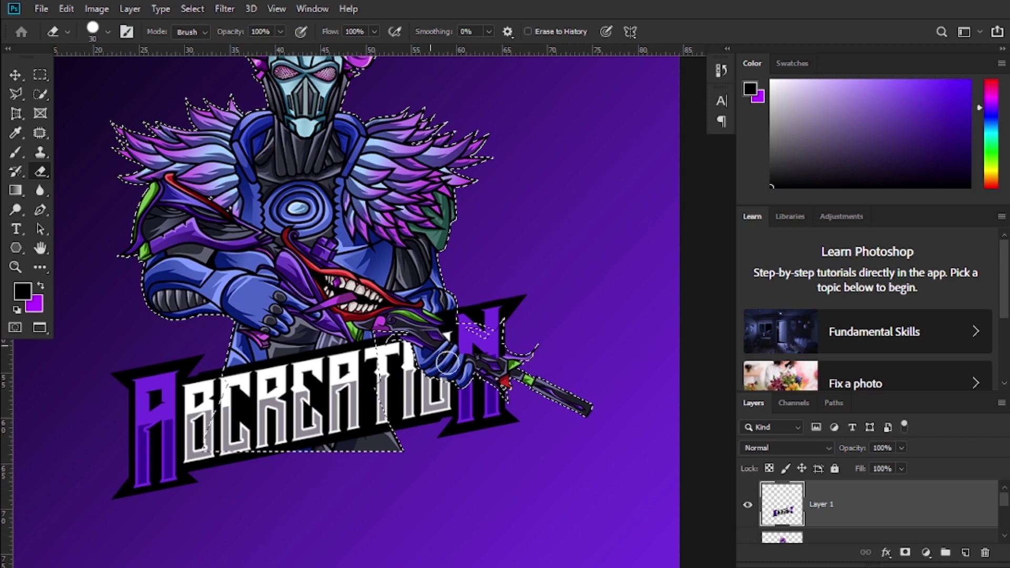
pyautogui.moveTo(447, 362)
pyautogui.mouseDown()
pyautogui.moveTo(465, 349)
pyautogui.moveTo(515, 369)
pyautogui.mouseUp()
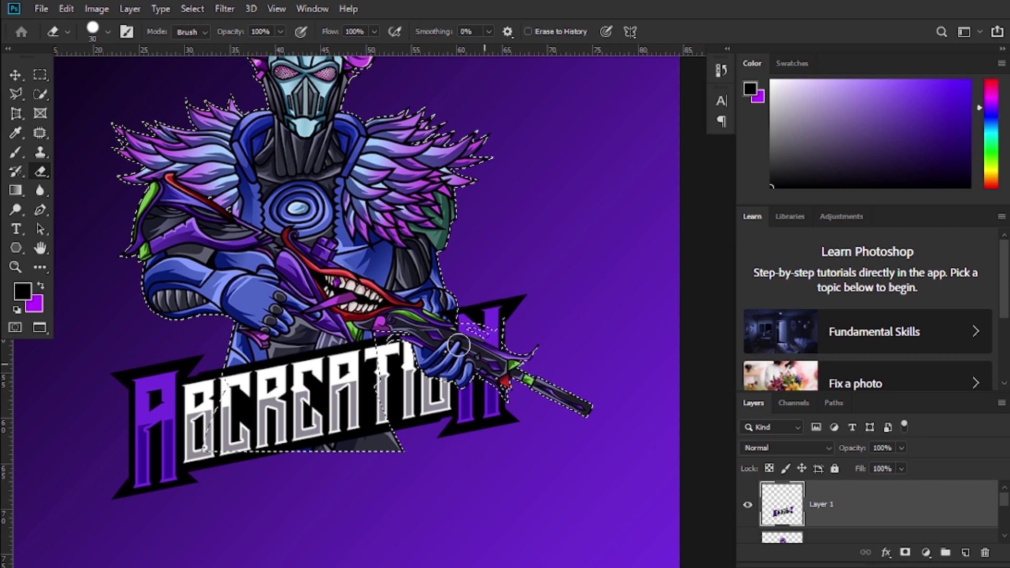
pyautogui.moveTo(418, 317); pyautogui.dragTo(494, 351)
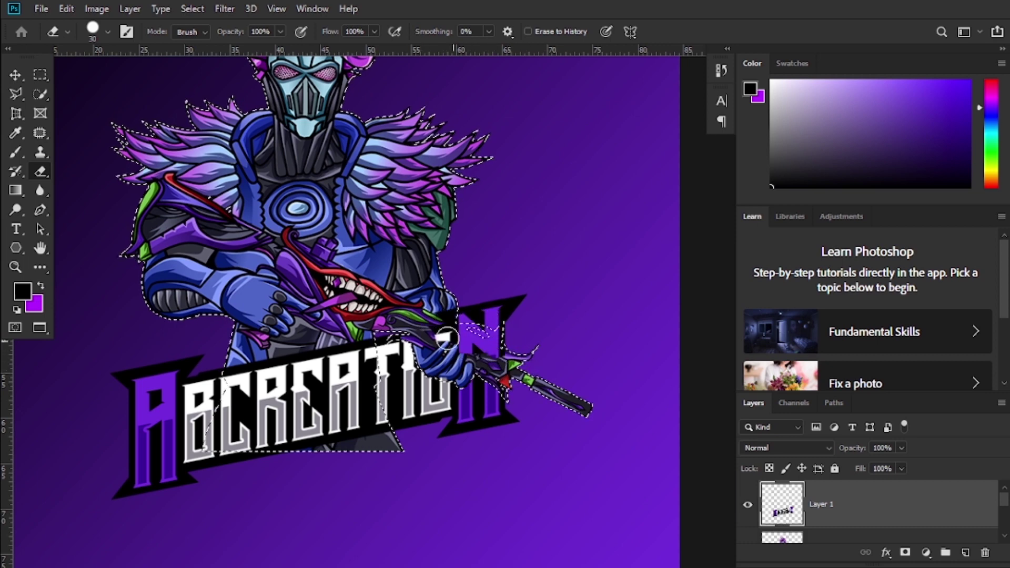
# Step: Deselect the character outline, zoom in on the mascot, and select the LOGO layer
pyautogui.hotkey('ctrl', '-')
pyautogui.press('z')
pyautogui.click(558, 298)
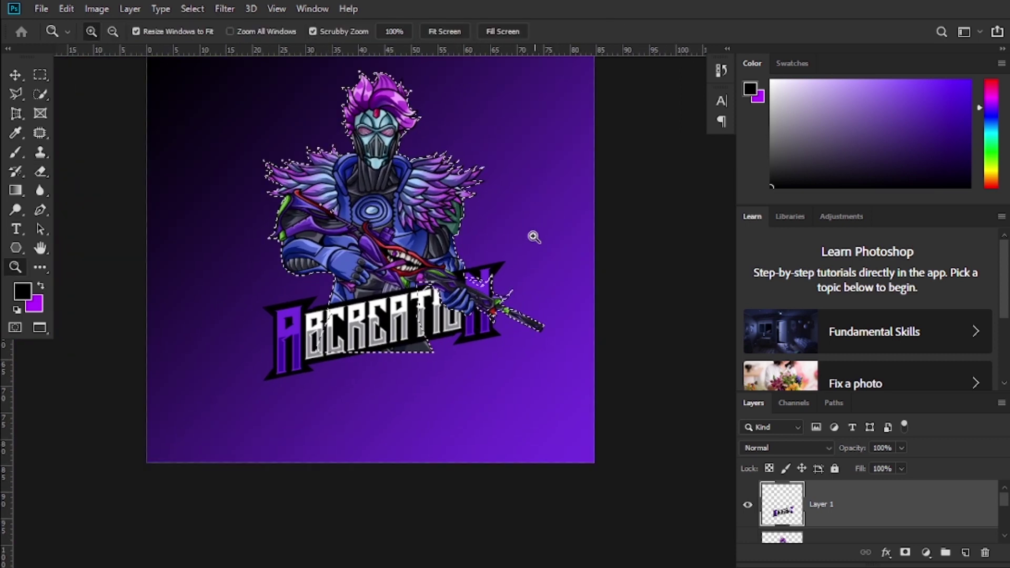
pyautogui.hotkey('ctrl', '+')
pyautogui.press('e')
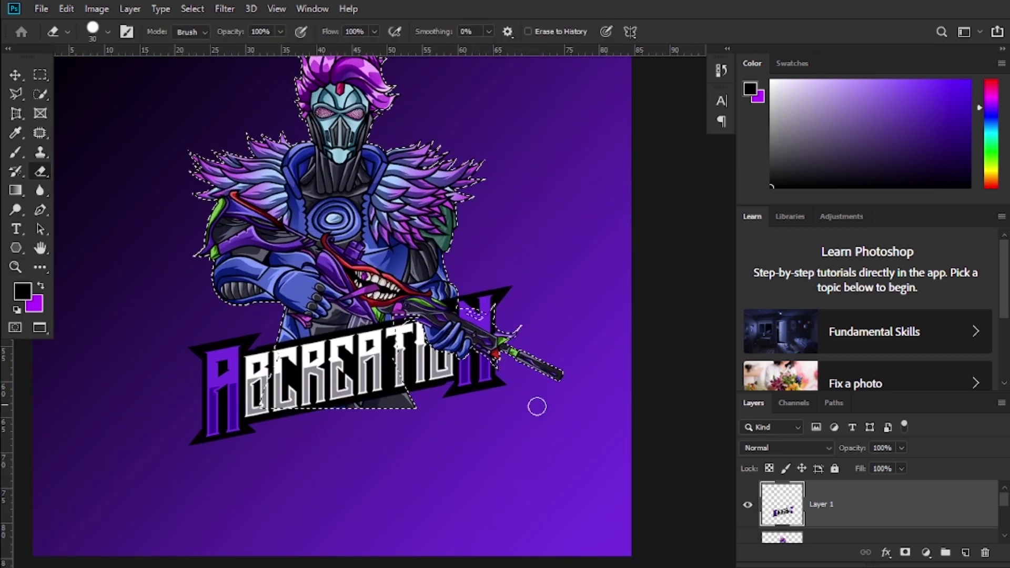
pyautogui.hotkey('ctrl', 'd')
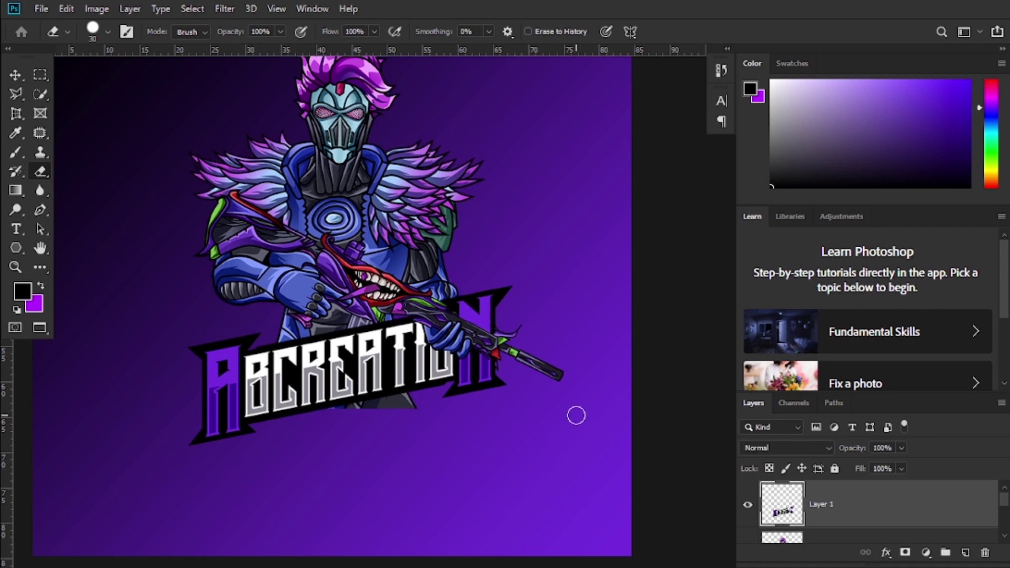
pyautogui.press('z')
pyautogui.keyDown('alt'); pyautogui.click(489, 362); pyautogui.keyUp('alt')
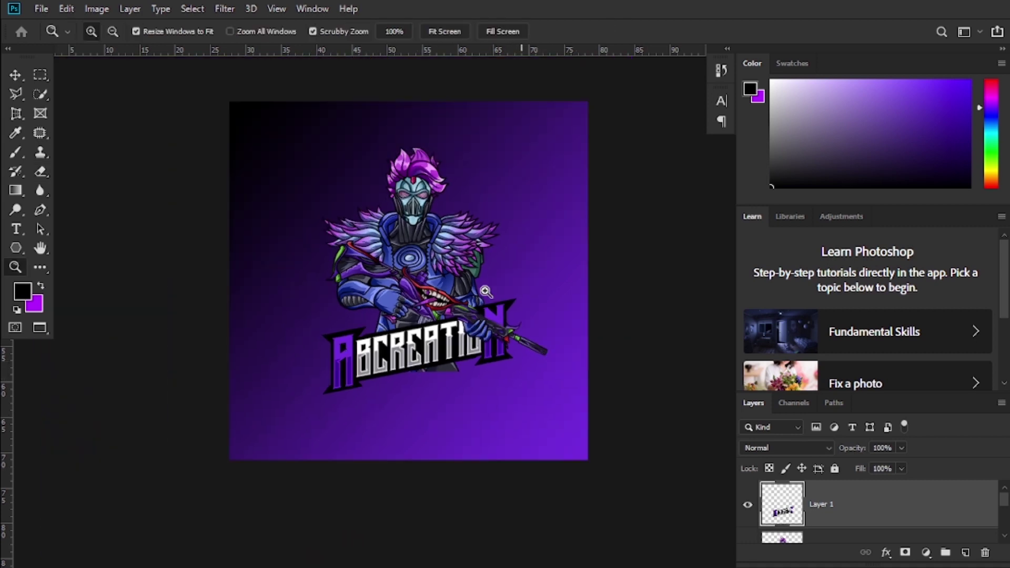
pyautogui.click(460, 390)
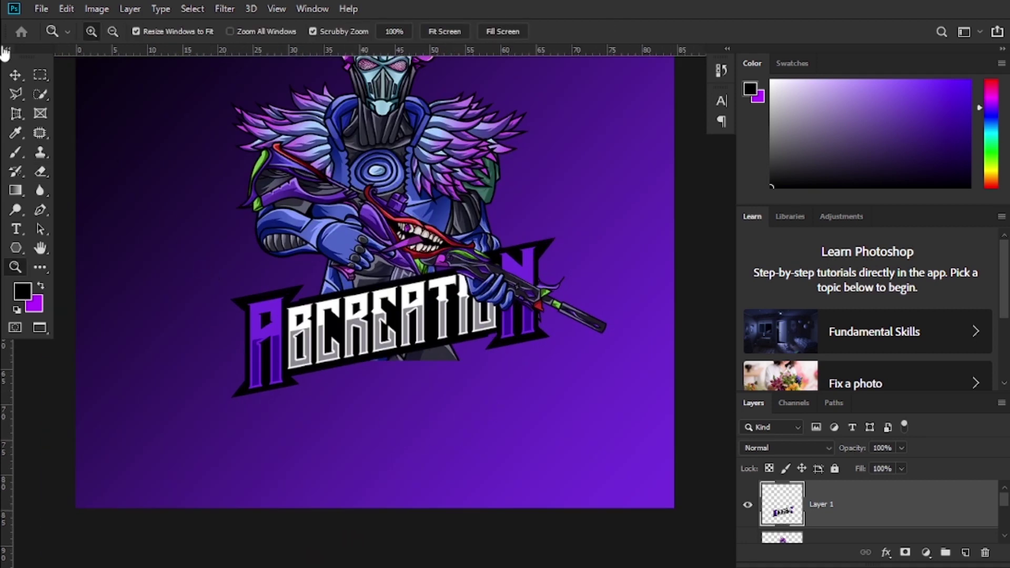
pyautogui.click(16, 75)
# Step: Erase the grey patch beneath the banner on the LOGO layer, then make Layer 1 active
pyautogui.click(405, 193)
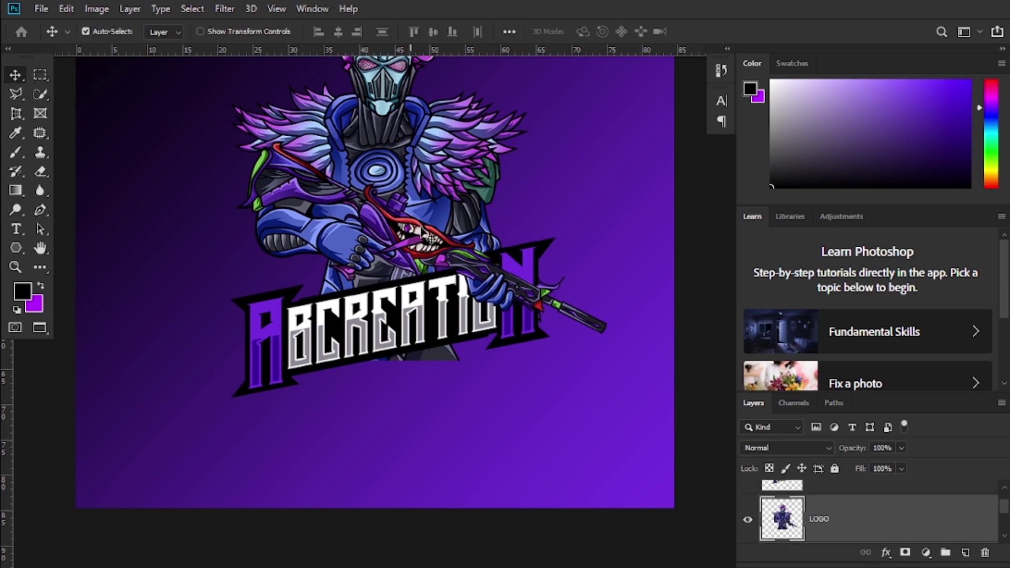
pyautogui.press('e')
pyautogui.moveTo(389, 359); pyautogui.dragTo(461, 357)
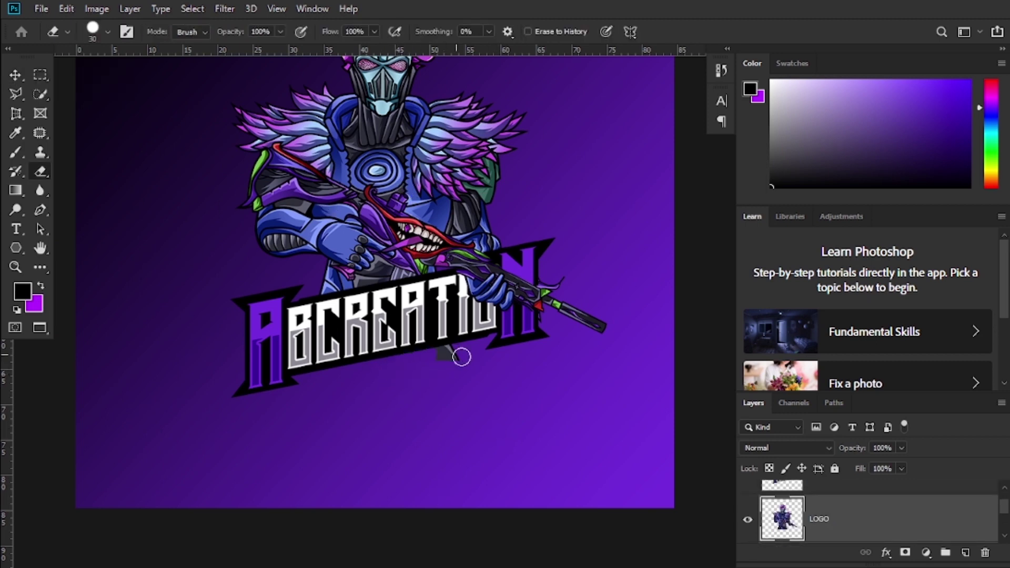
pyautogui.press('z')
pyautogui.keyDown('alt'); pyautogui.click(582, 257); pyautogui.keyUp('alt')
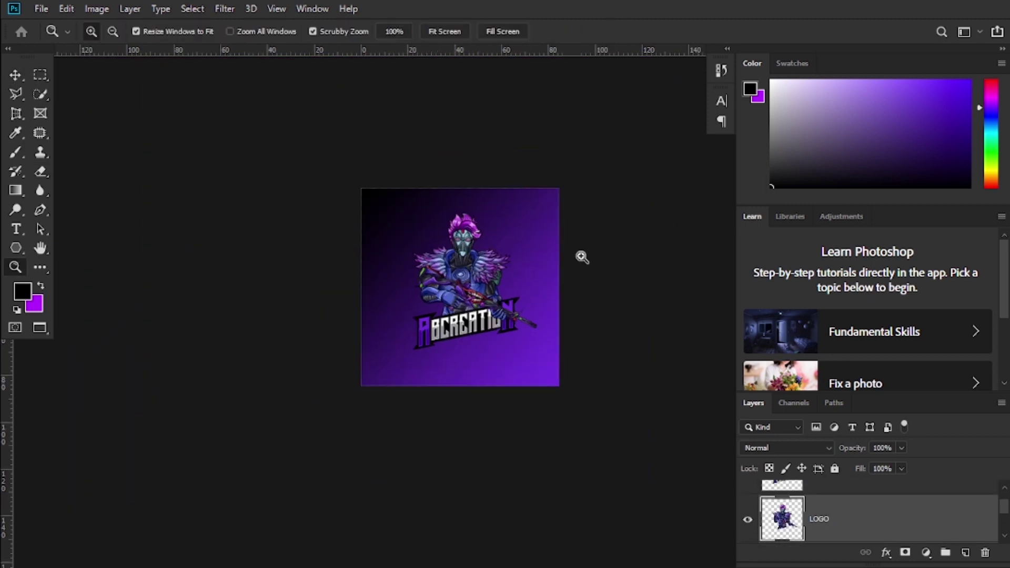
pyautogui.press('e')
pyautogui.scroll(2, 894, 508)
pyautogui.click(874, 513)
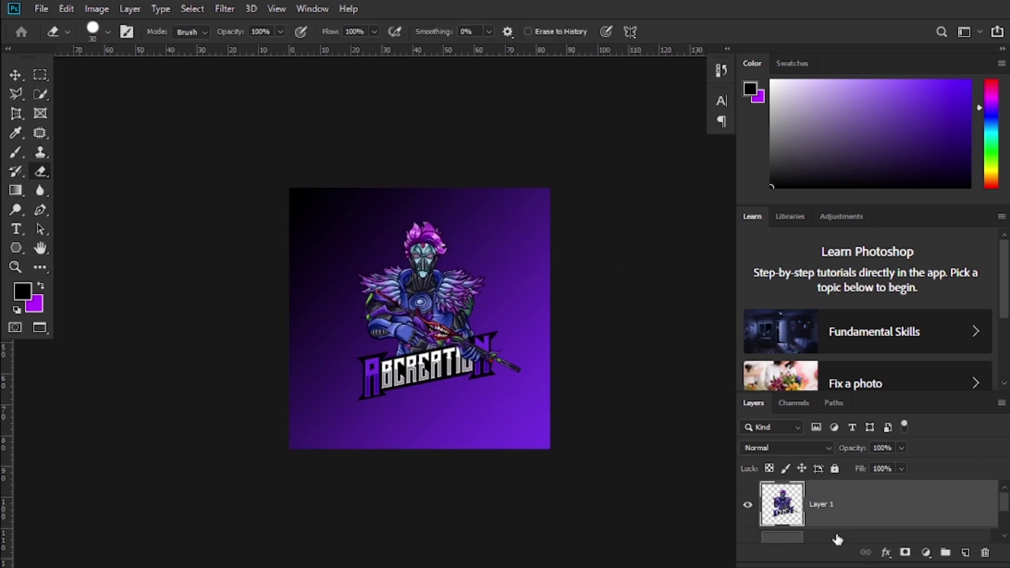
pyautogui.hotkey('ctrl', 't')
# Step: Nudge the logo slightly lower and duplicate it with Ctrl+J
pyautogui.moveTo(385, 291); pyautogui.dragTo(378, 294)
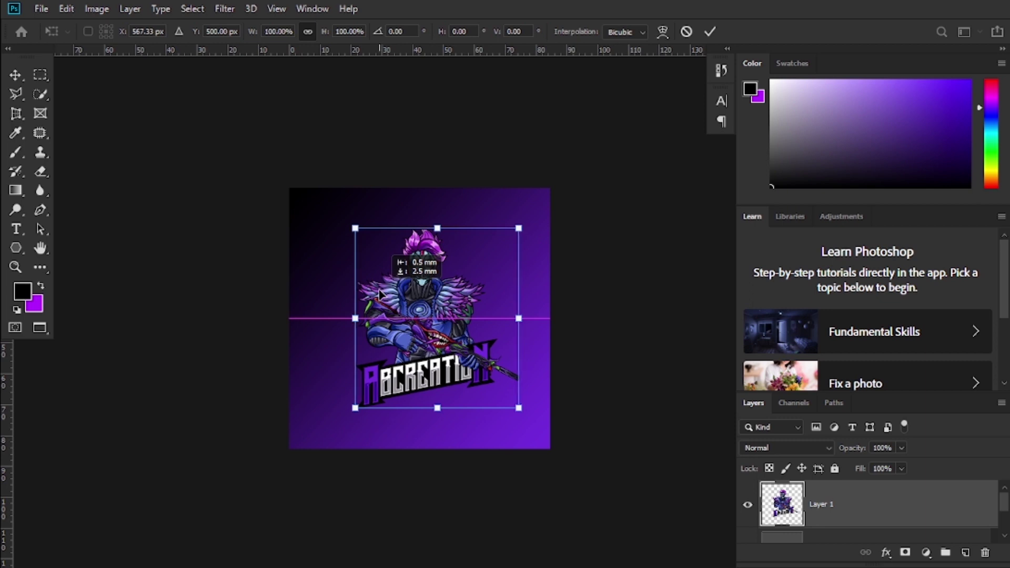
pyautogui.press('e')
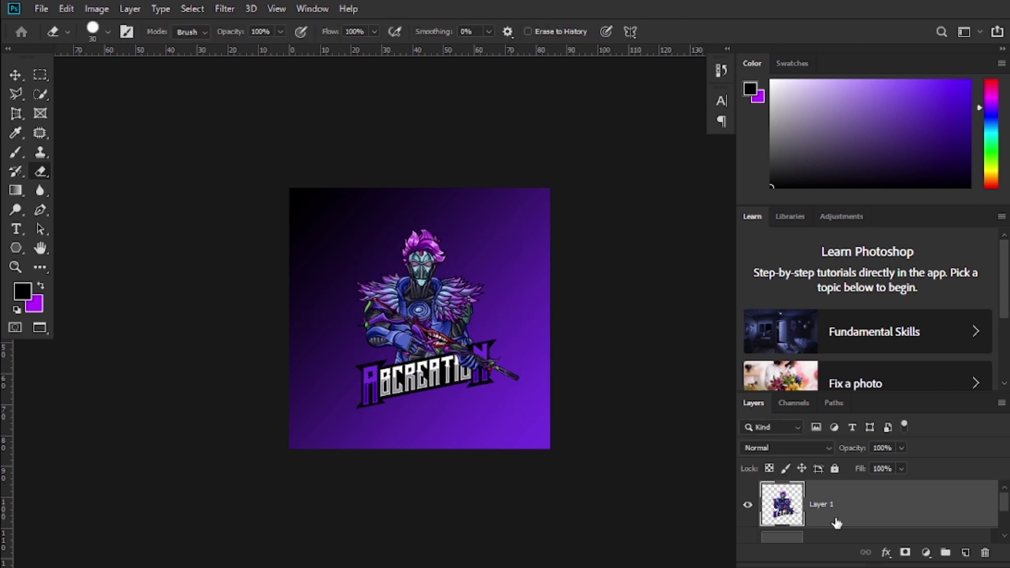
pyautogui.hotkey('ctrl', 'j')
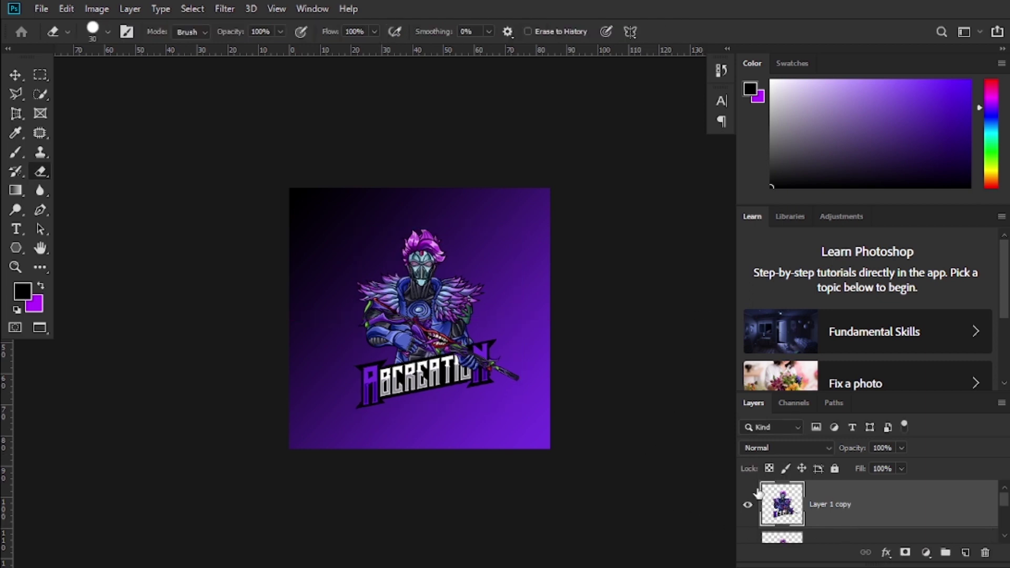
# Step: Scale the original Layer 1 beneath the copy up to about 180%
pyautogui.click(803, 541)
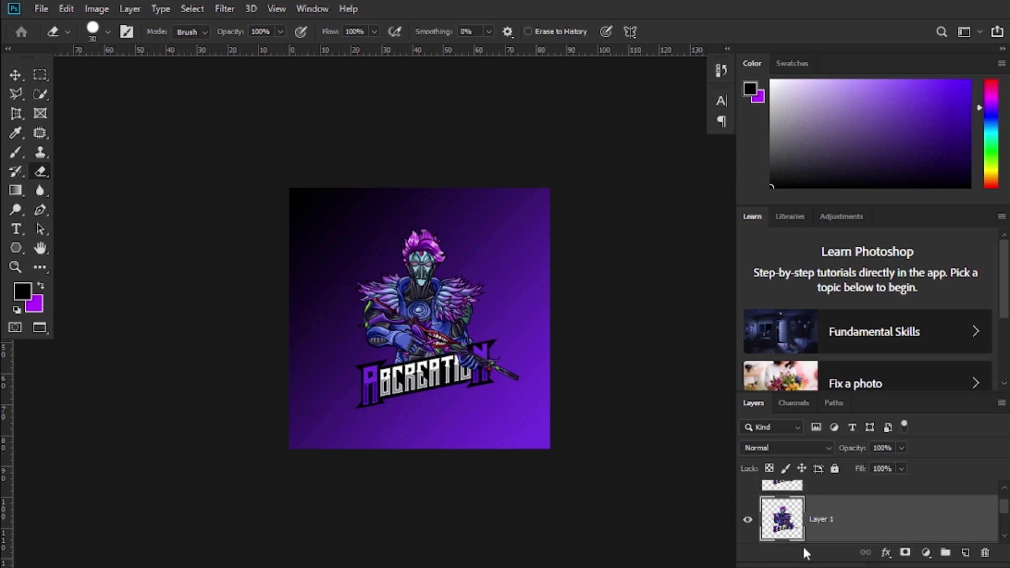
pyautogui.hotkey('ctrl', 't')
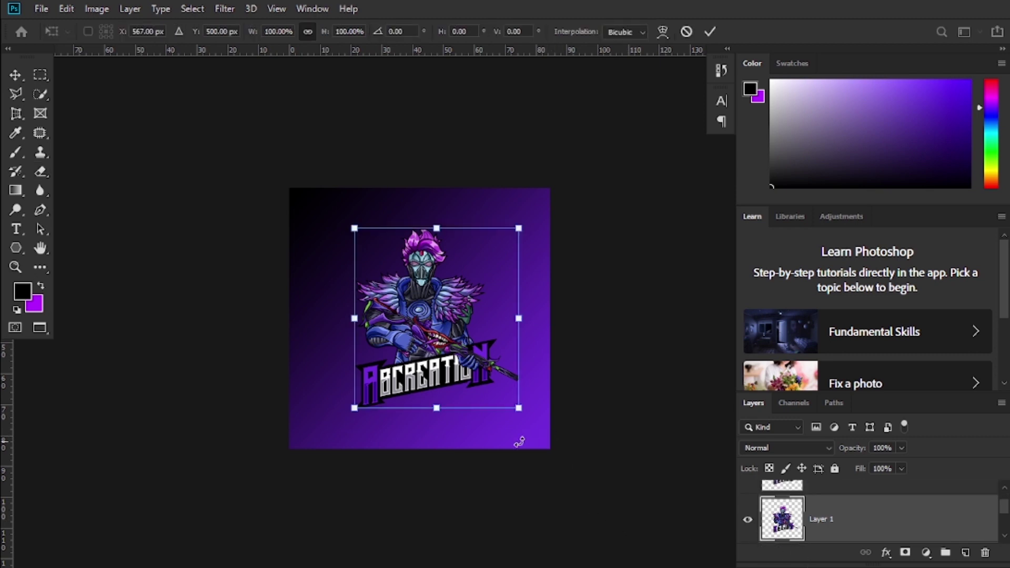
pyautogui.moveTo(513, 408); pyautogui.dragTo(541, 450)
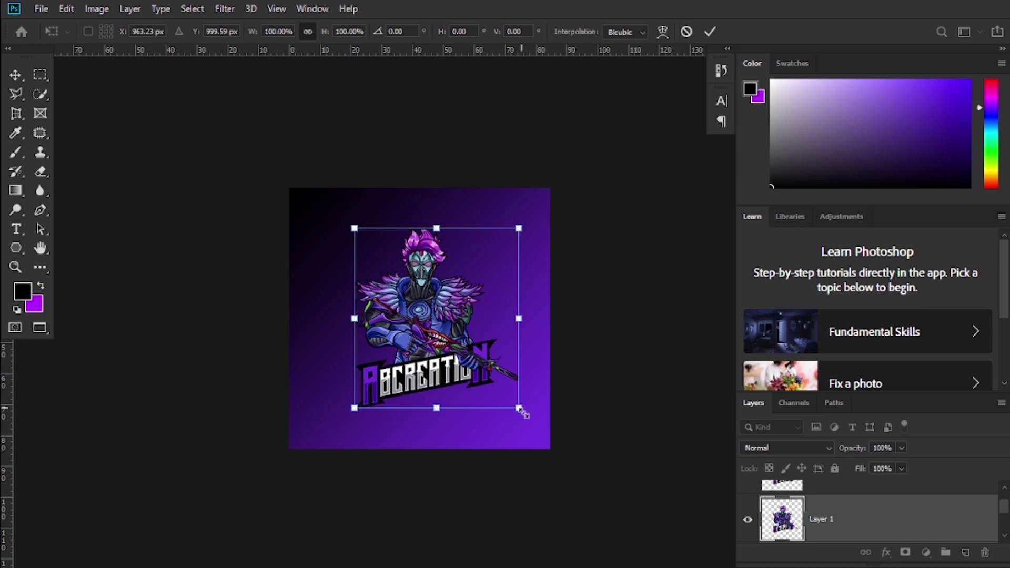
pyautogui.moveTo(519, 408)
pyautogui.mouseDown()
pyautogui.moveTo(546, 488)
pyautogui.moveTo(505, 421)
pyautogui.moveTo(610, 492)
pyautogui.mouseUp()
pyautogui.moveTo(534, 435); pyautogui.dragTo(515, 427)
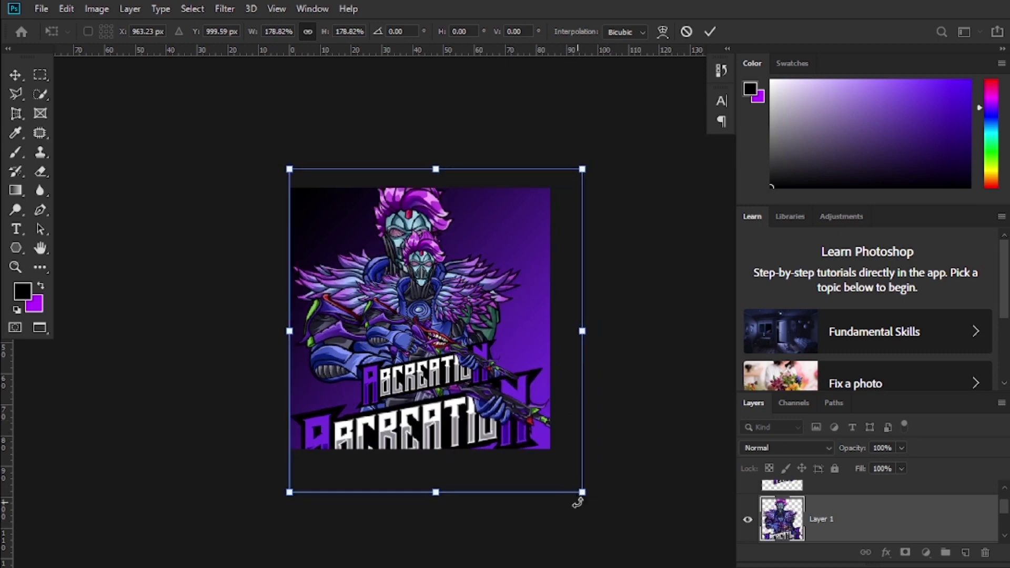
pyautogui.moveTo(582, 493); pyautogui.dragTo(583, 494)
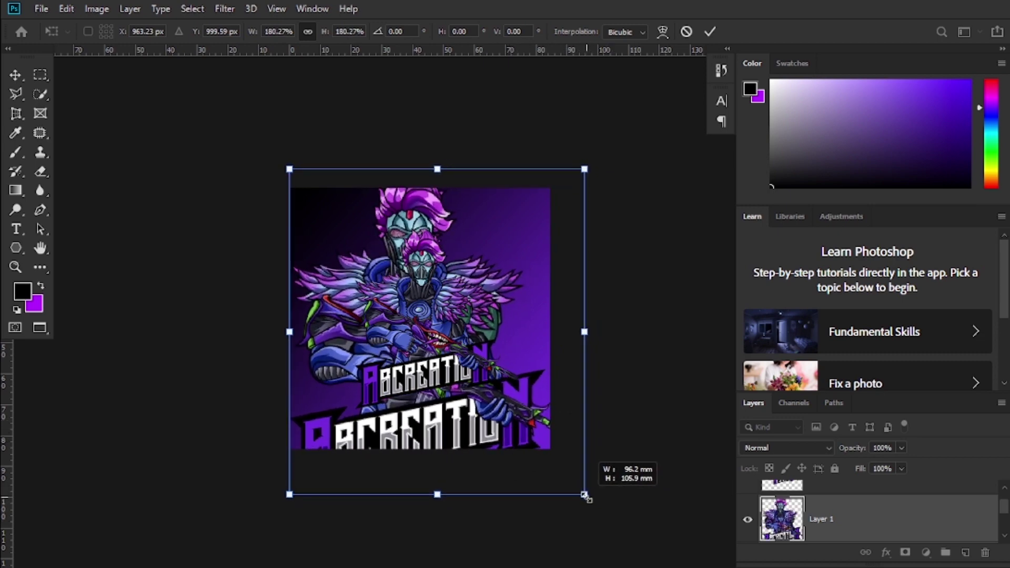
pyautogui.press('Return')
pyautogui.press('e')
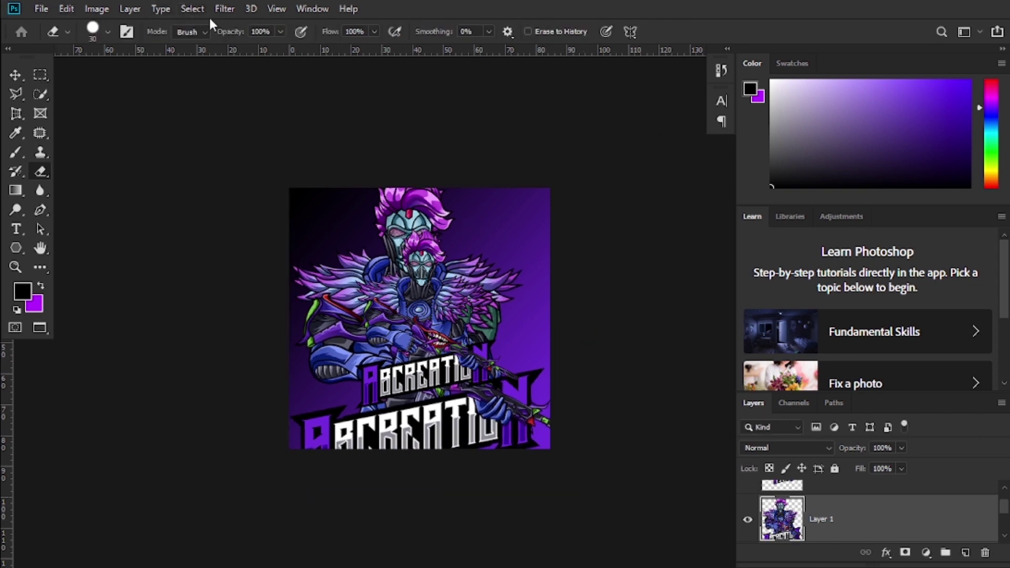
# Step: Give the enlarged copy a 7 px Gaussian blur and lower its Fill to 64%
pyautogui.click(223, 9)
pyautogui.moveTo(233, 176)
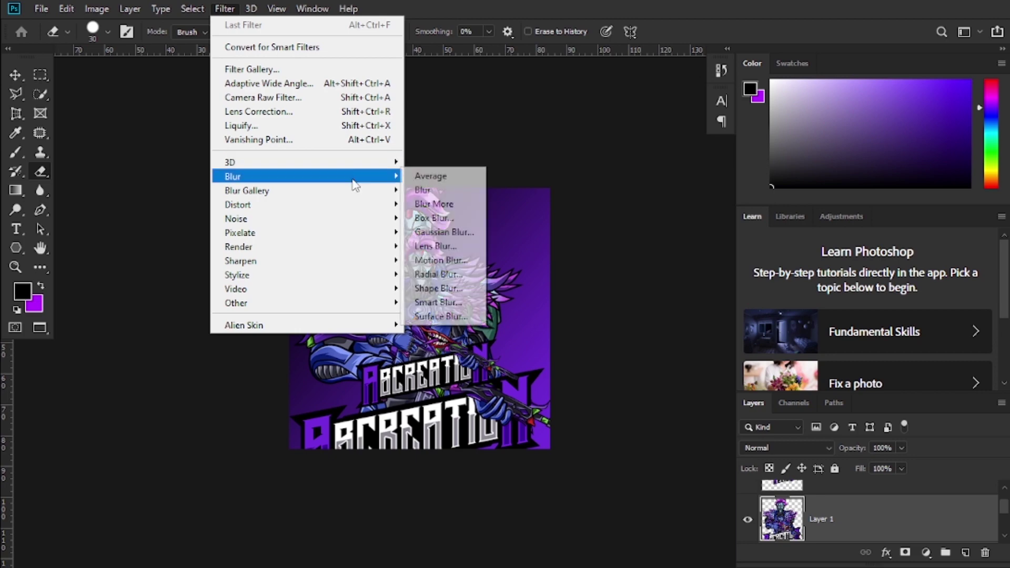
pyautogui.click(464, 232)
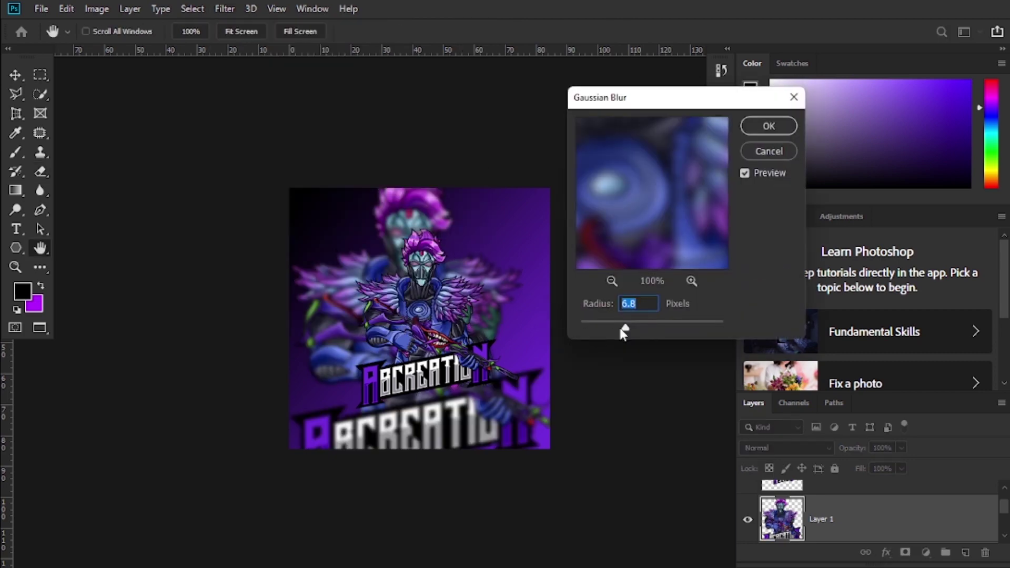
pyautogui.moveTo(641, 331); pyautogui.dragTo(630, 335)
pyautogui.click(770, 129)
pyautogui.press('e')
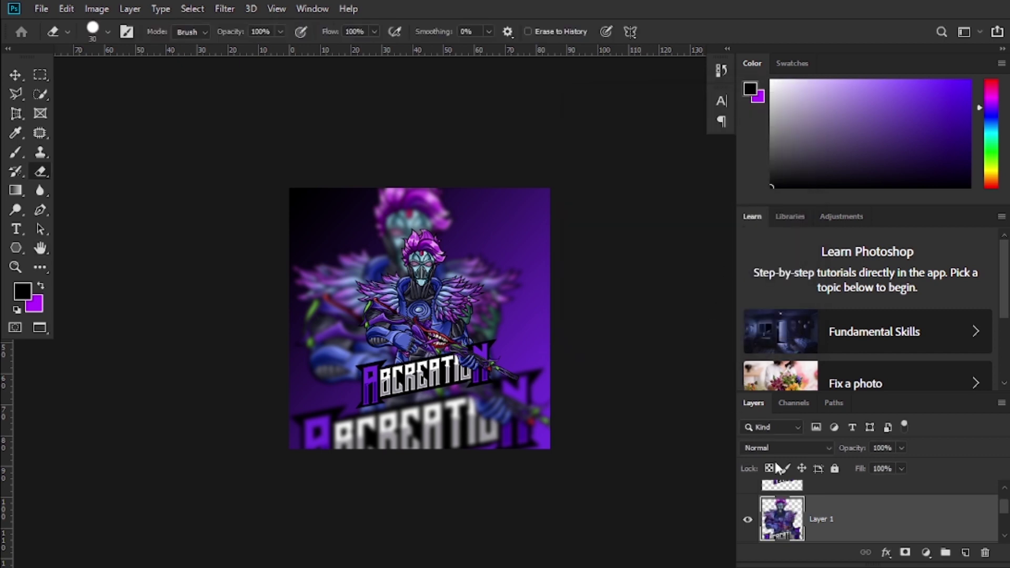
pyautogui.moveTo(881, 488); pyautogui.dragTo(877, 485)
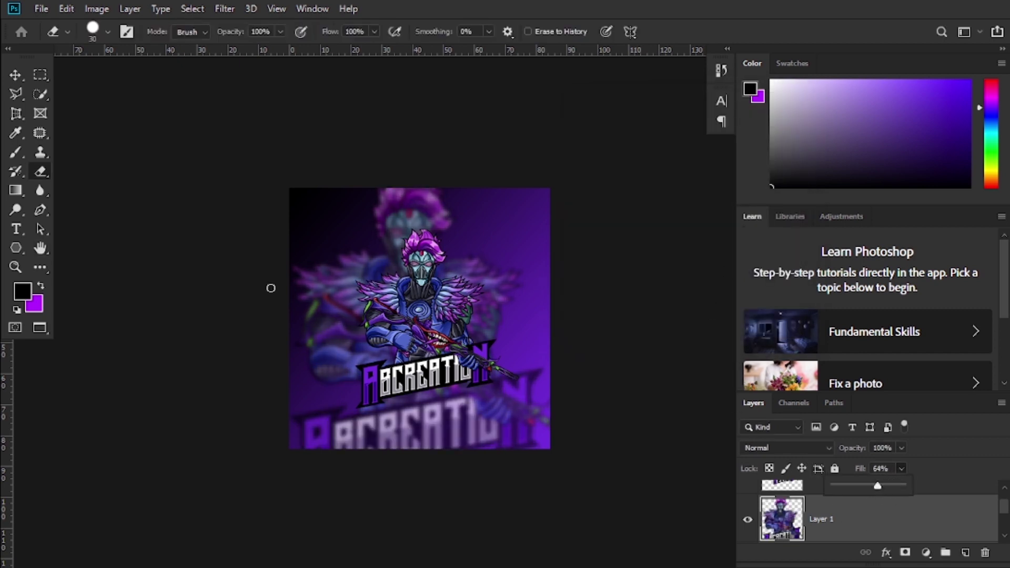
pyautogui.doubleClick(14, 266)
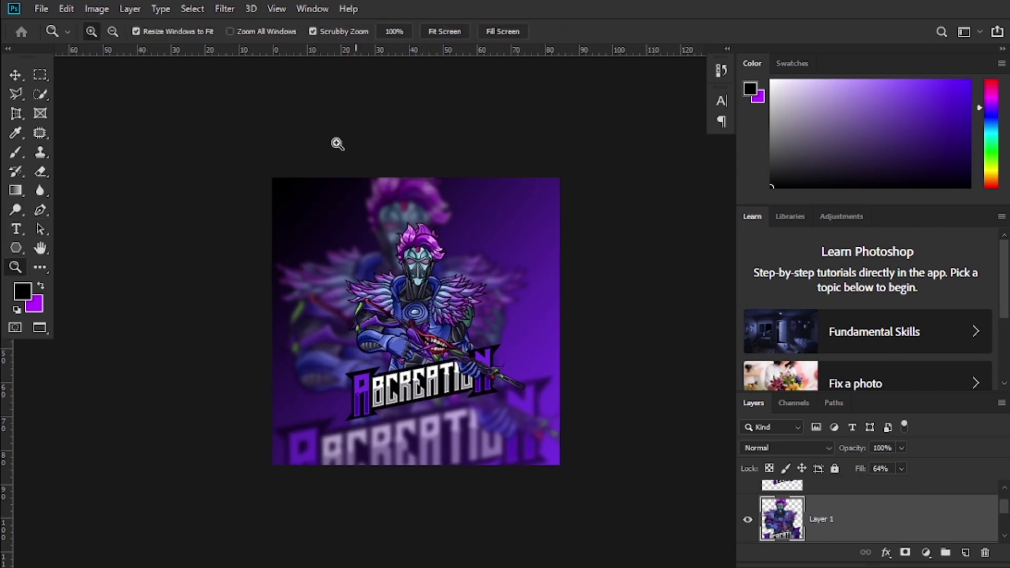
pyautogui.click(39, 10)
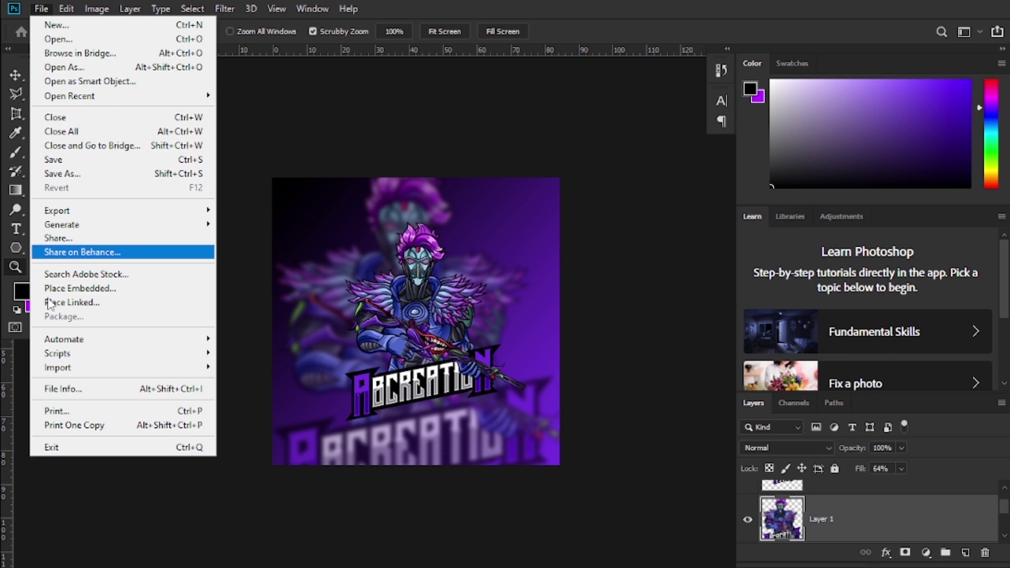
# Step: Place EFFECTS.png as an embedded image and shrink it evenly around its centre
pyautogui.click(112, 288)
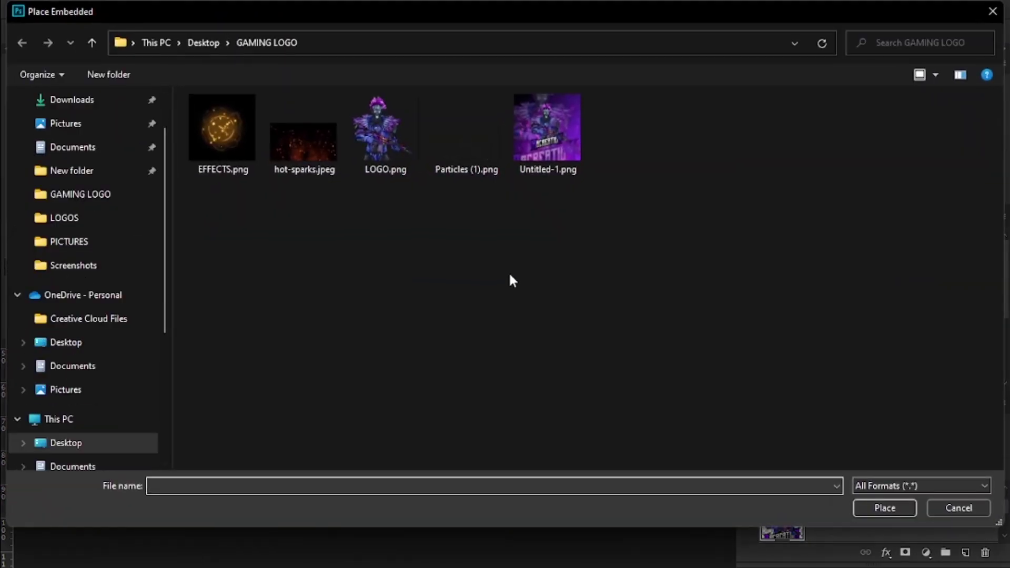
pyautogui.click(188, 150)
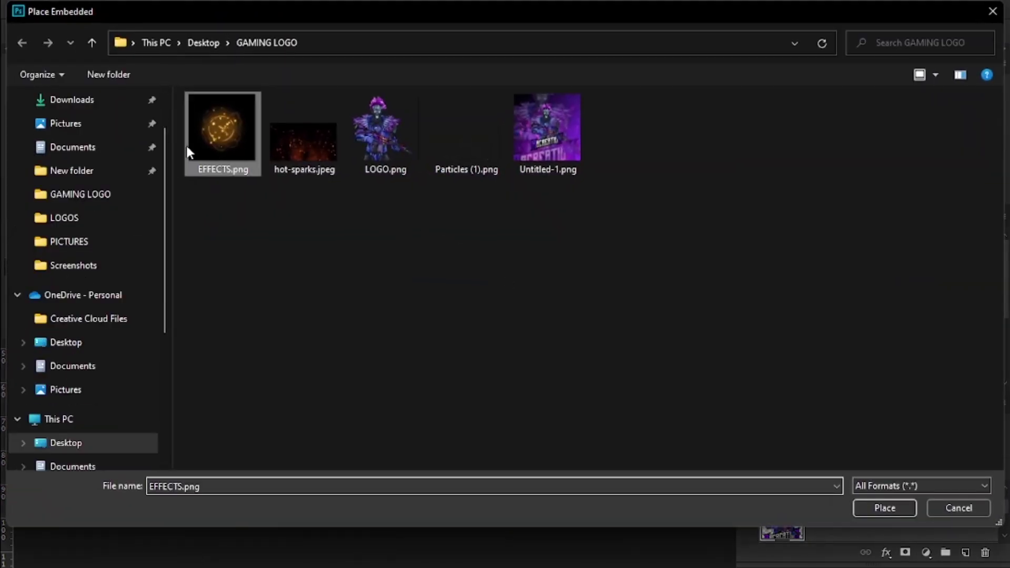
pyautogui.click(884, 507)
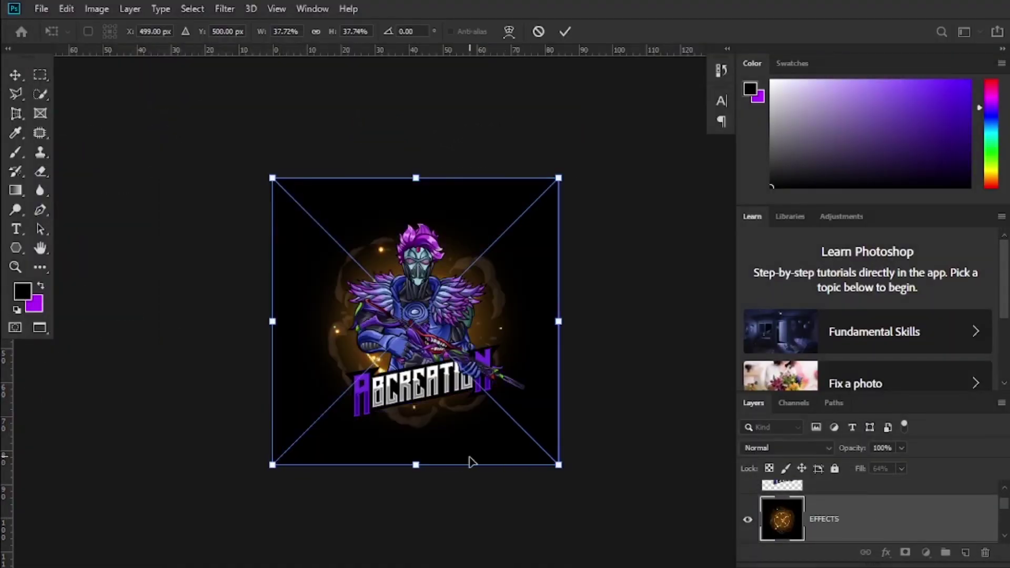
pyautogui.press('Return')
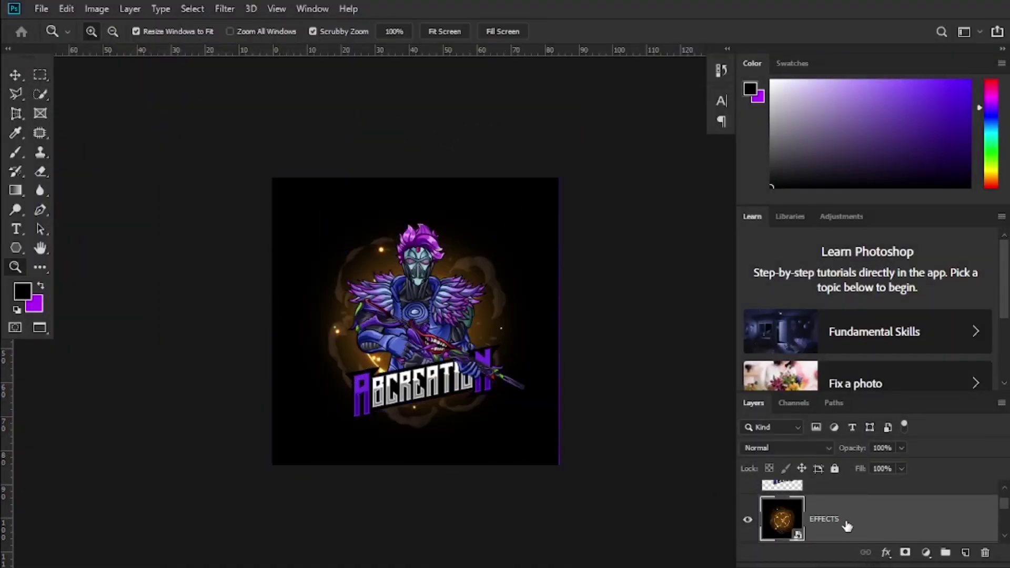
pyautogui.hotkey('ctrl', 't')
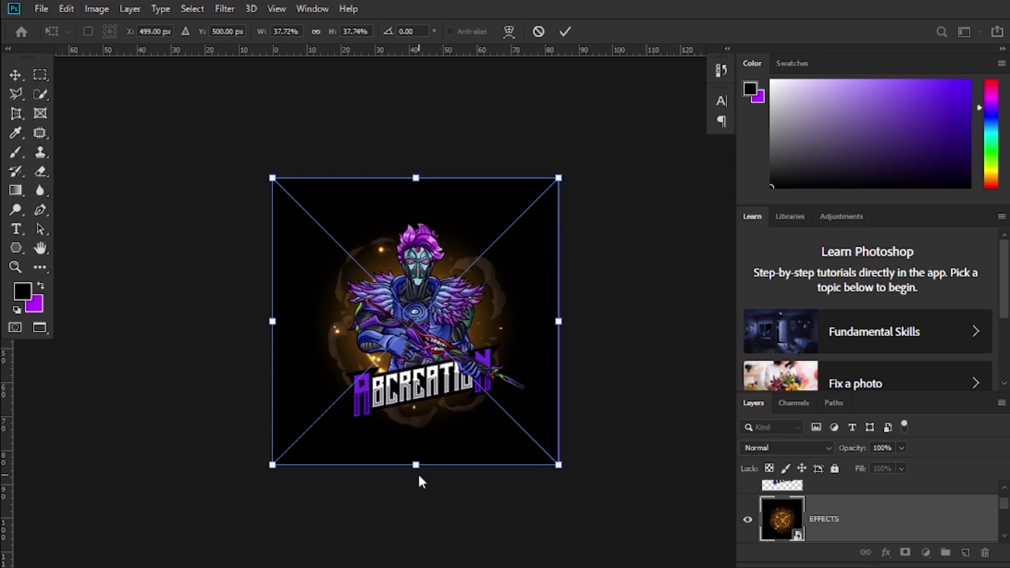
pyautogui.moveTo(417, 464); pyautogui.dragTo(417, 448)
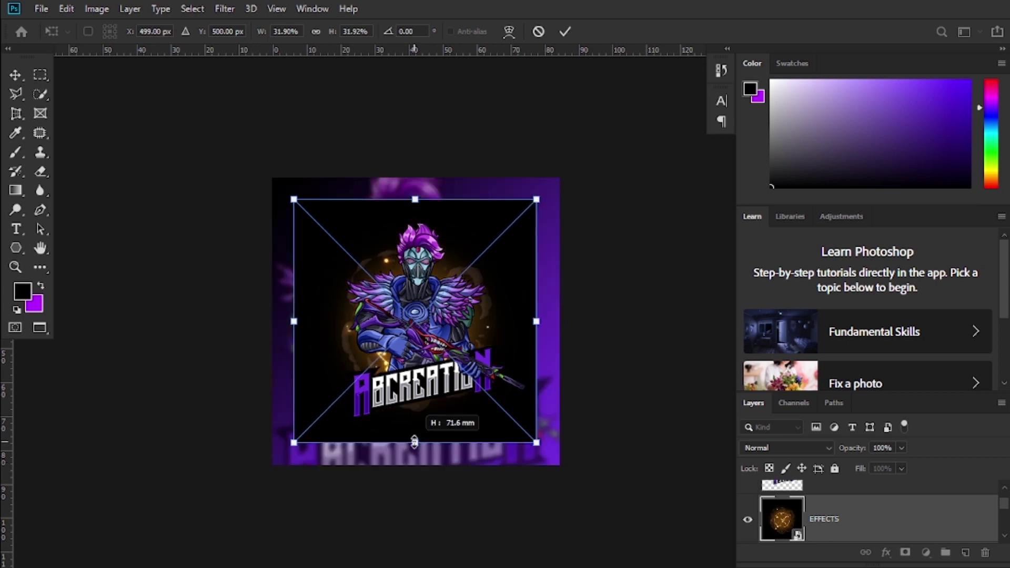
pyautogui.click(567, 30)
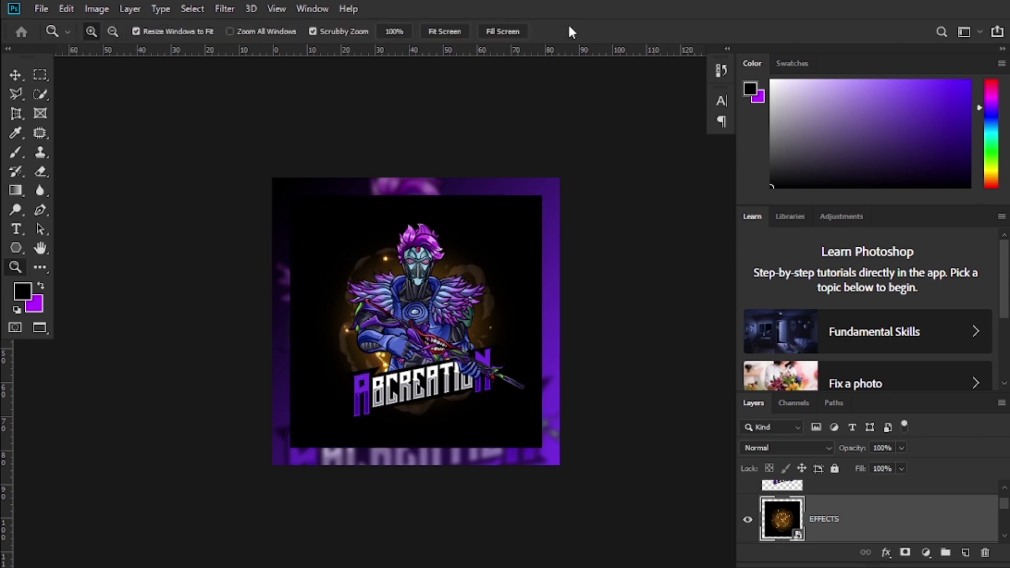
# Step: Set the EFFECTS layer to Screen mode and shift its hue to about -120 for purple
pyautogui.click(800, 450)
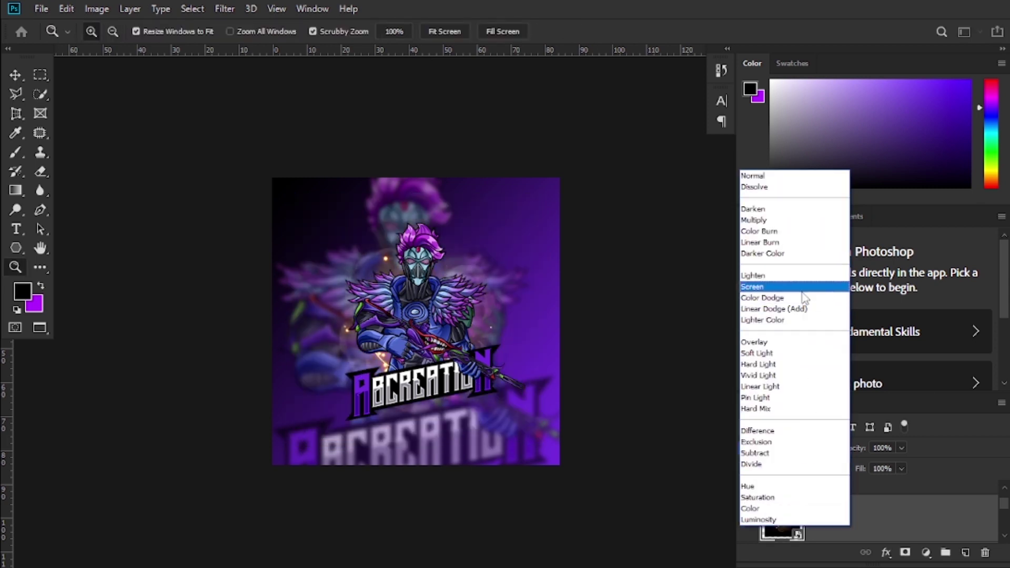
pyautogui.click(768, 287)
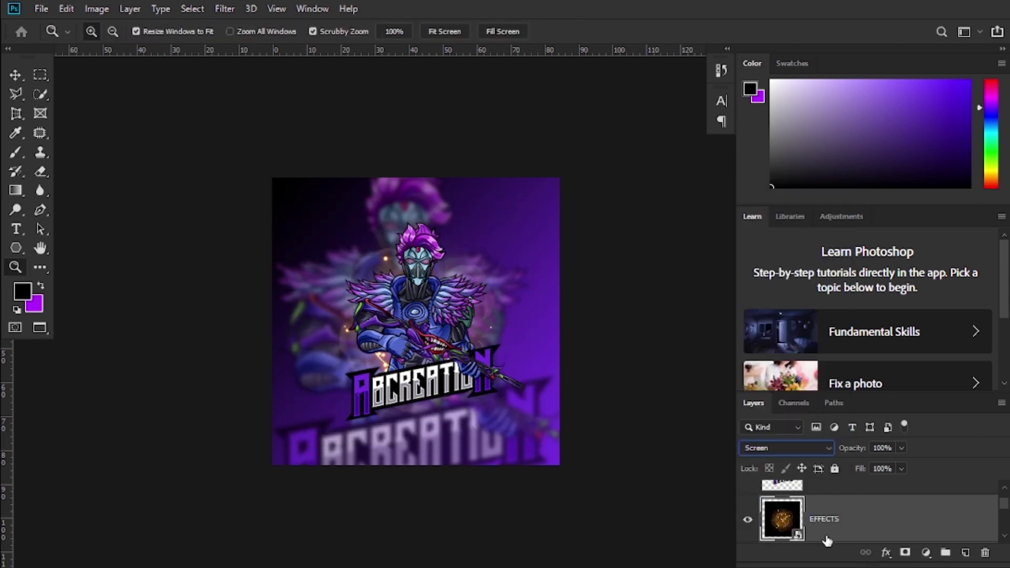
pyautogui.hotkey('ctrl', 'u')
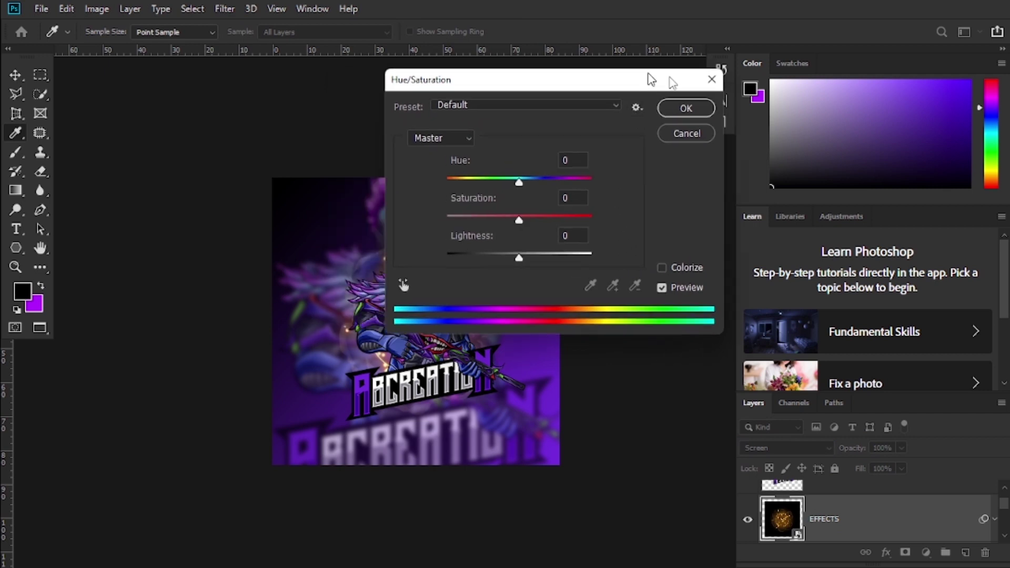
pyautogui.moveTo(590, 75); pyautogui.dragTo(849, 90)
pyautogui.moveTo(743, 195)
pyautogui.mouseDown()
pyautogui.moveTo(640, 211)
pyautogui.moveTo(669, 227)
pyautogui.mouseUp()
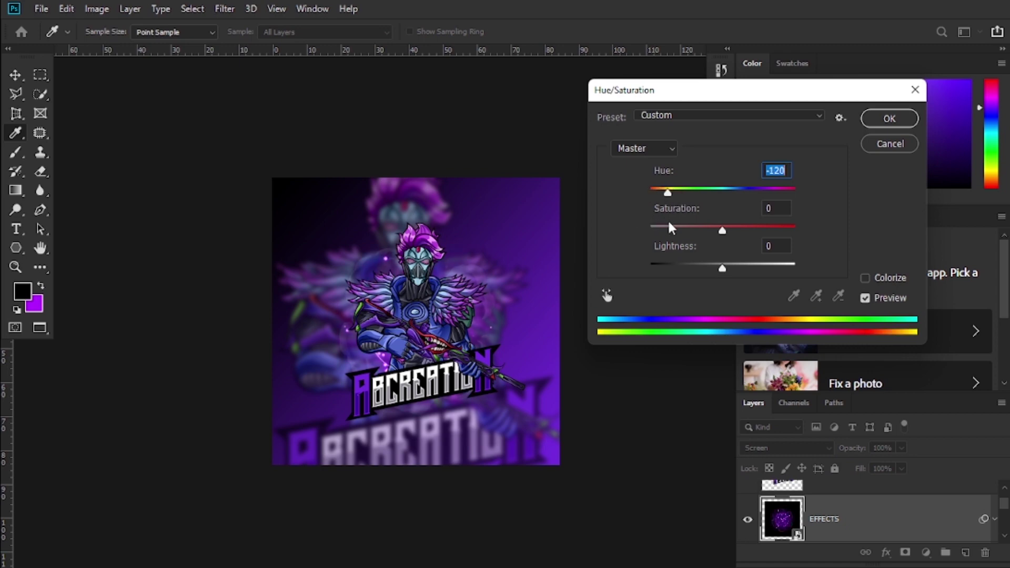
pyautogui.click(882, 143)
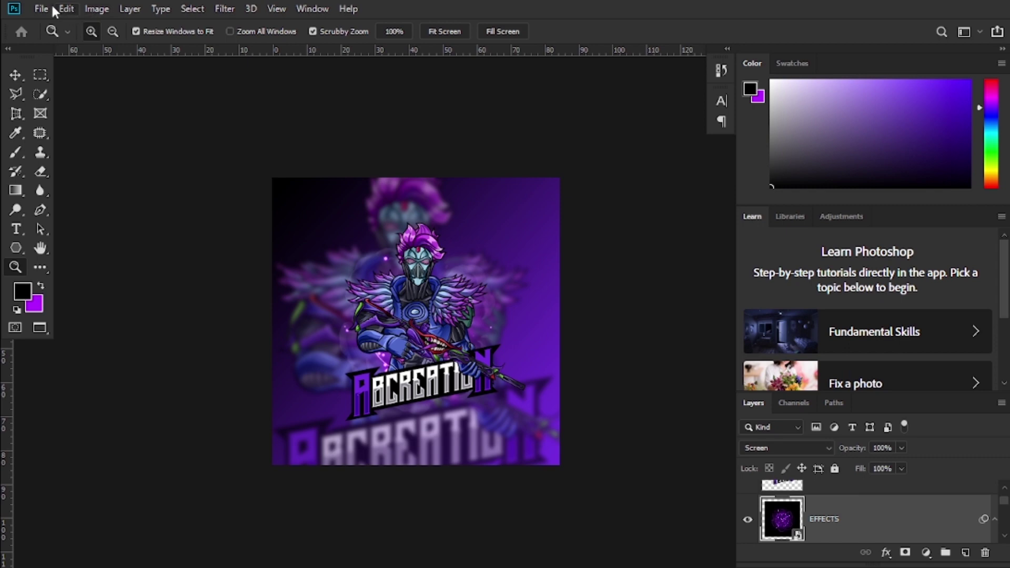
pyautogui.click(42, 9)
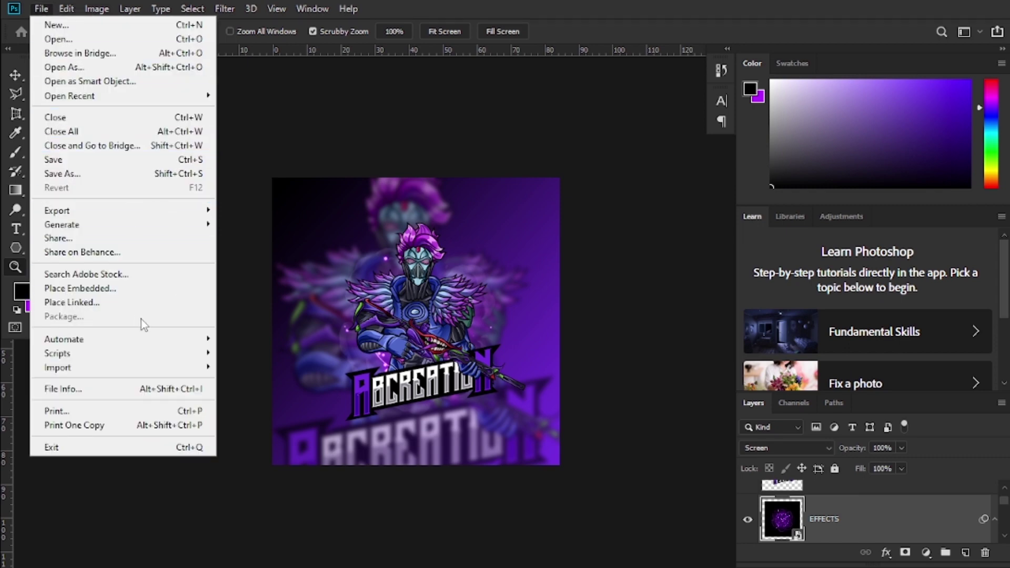
# Step: Place the hot-sparks image and stretch it to cover the whole canvas
pyautogui.click(134, 286)
pyautogui.click(299, 152)
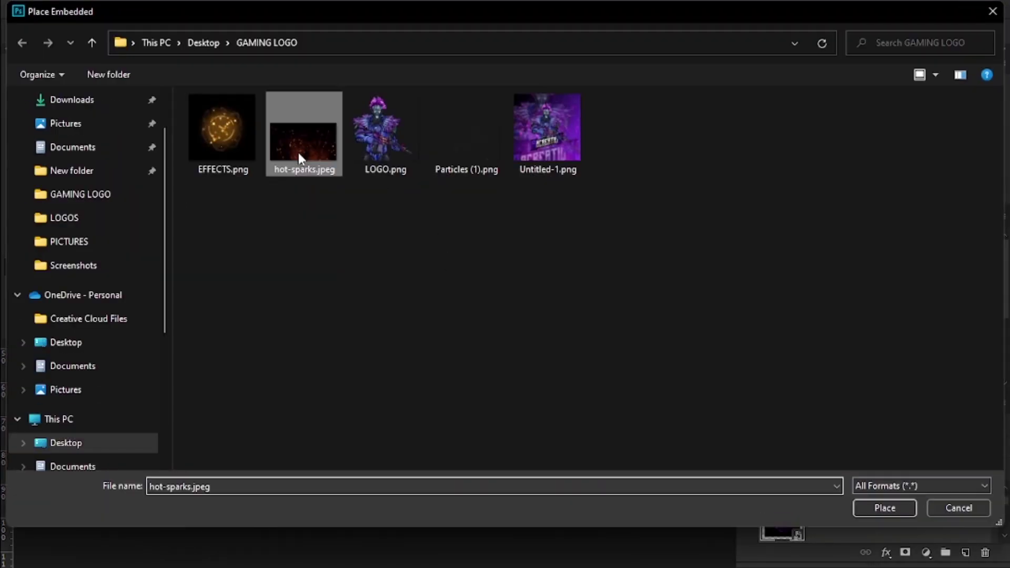
pyautogui.click(887, 509)
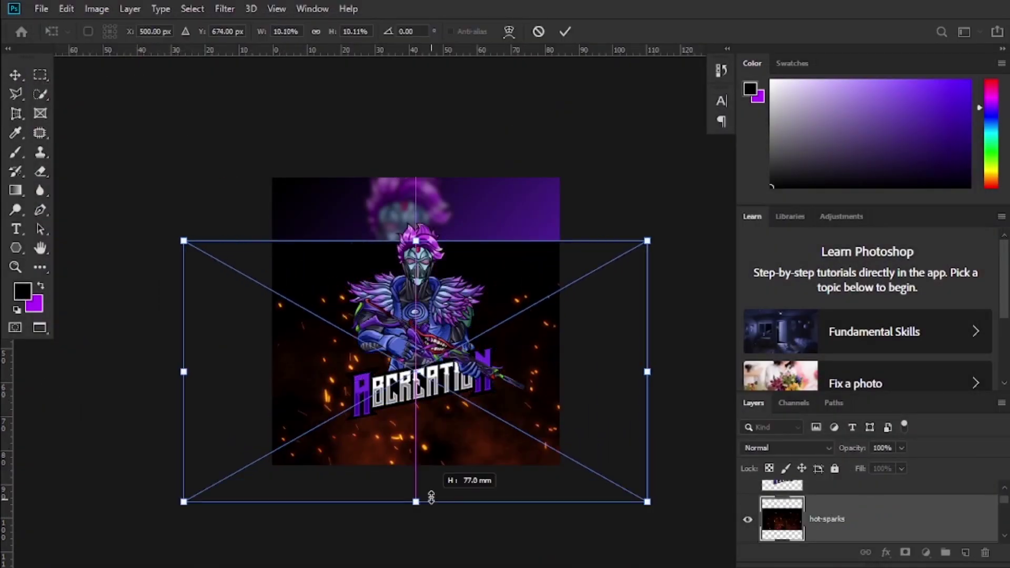
pyautogui.moveTo(414, 401); pyautogui.dragTo(416, 465)
pyautogui.moveTo(419, 241); pyautogui.dragTo(416, 163)
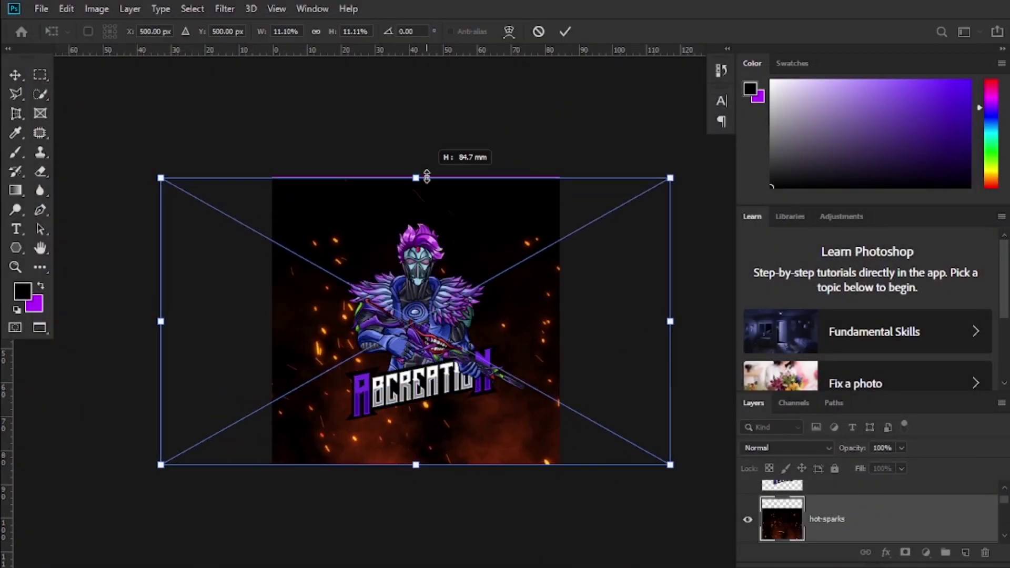
pyautogui.moveTo(550, 358); pyautogui.dragTo(546, 355)
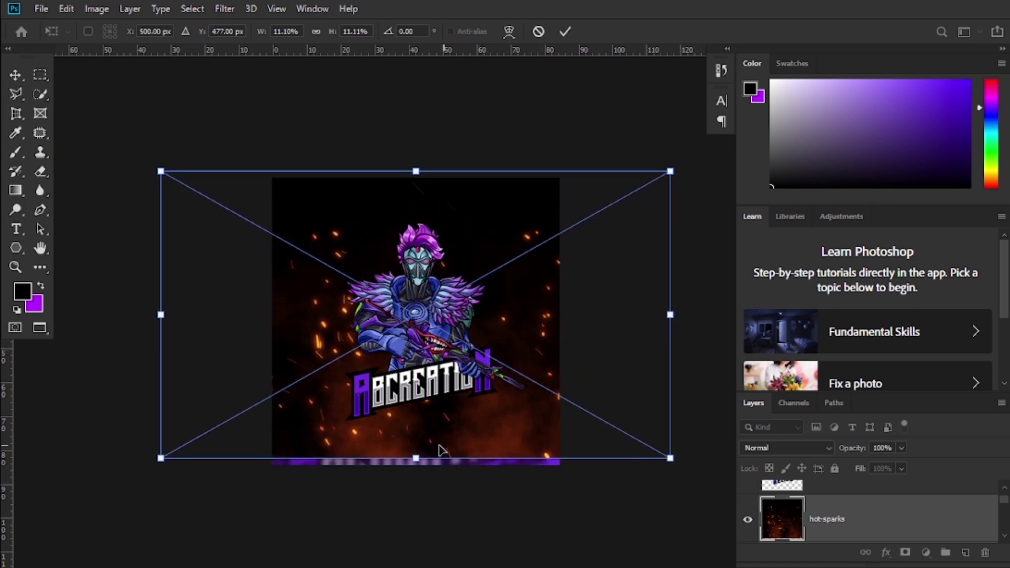
pyautogui.moveTo(402, 467); pyautogui.dragTo(413, 467)
pyautogui.moveTo(576, 368); pyautogui.dragTo(580, 372)
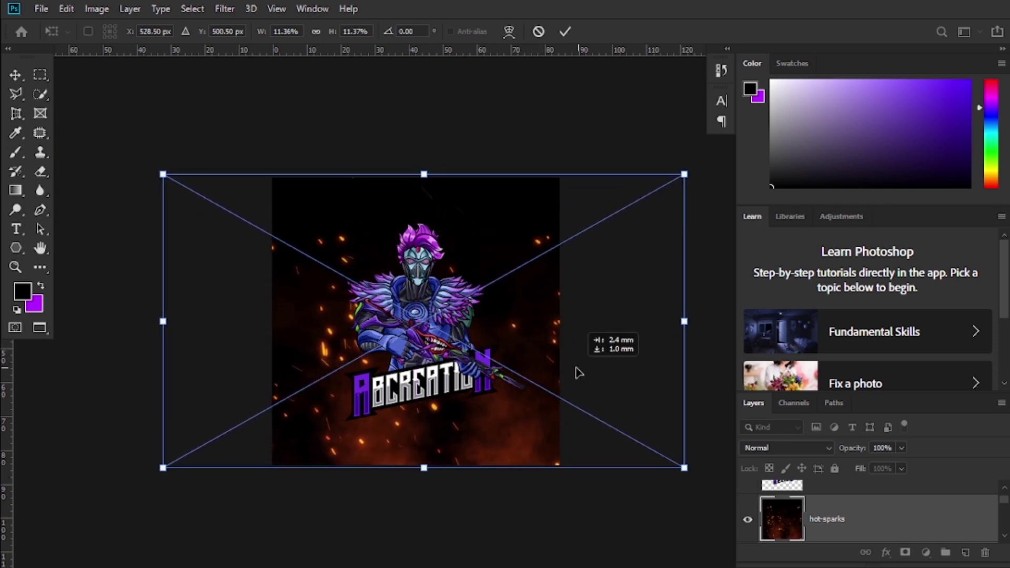
pyautogui.click(565, 31)
pyautogui.press('z')
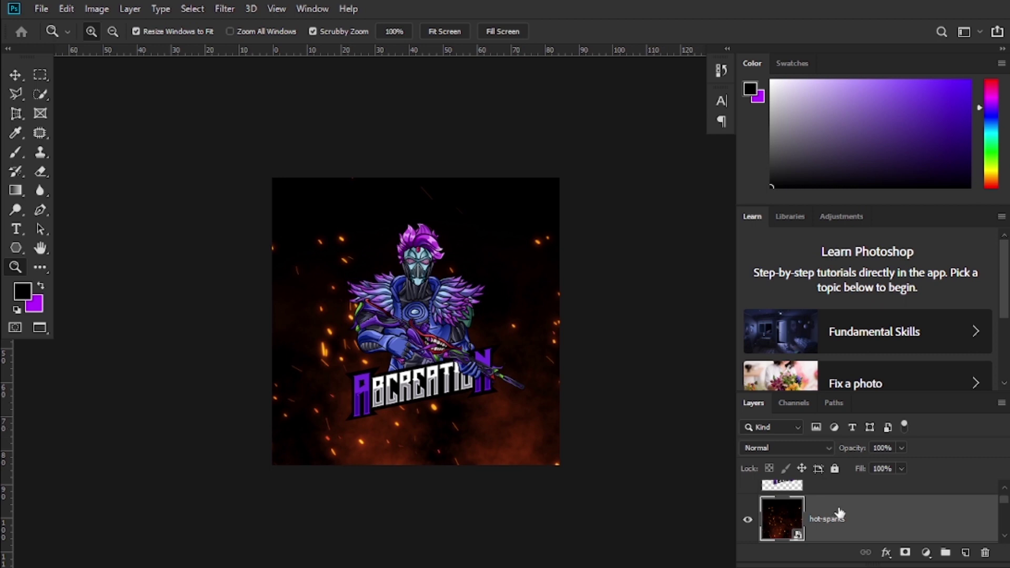
# Step: Set the hot-sparks layer to Screen mode and shift its hue to about -100 for purple
pyautogui.click(802, 448)
pyautogui.click(771, 284)
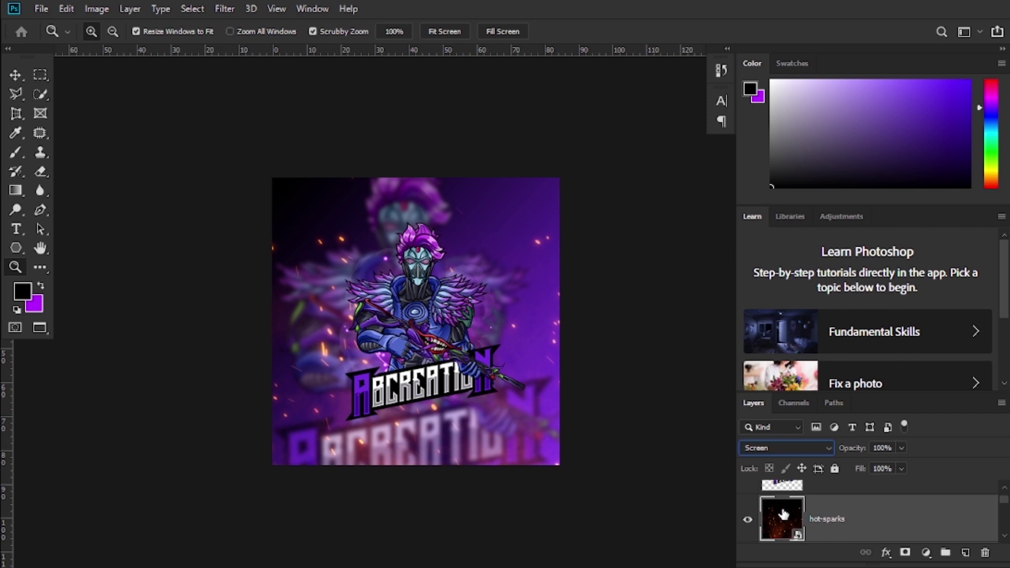
pyautogui.hotkey('ctrl', 'u')
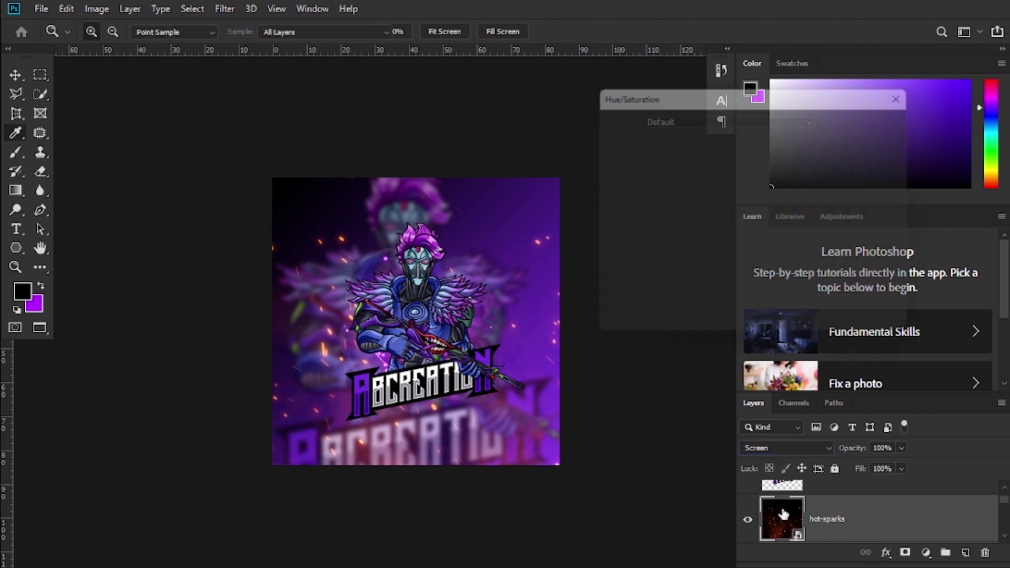
pyautogui.moveTo(721, 193); pyautogui.dragTo(675, 202)
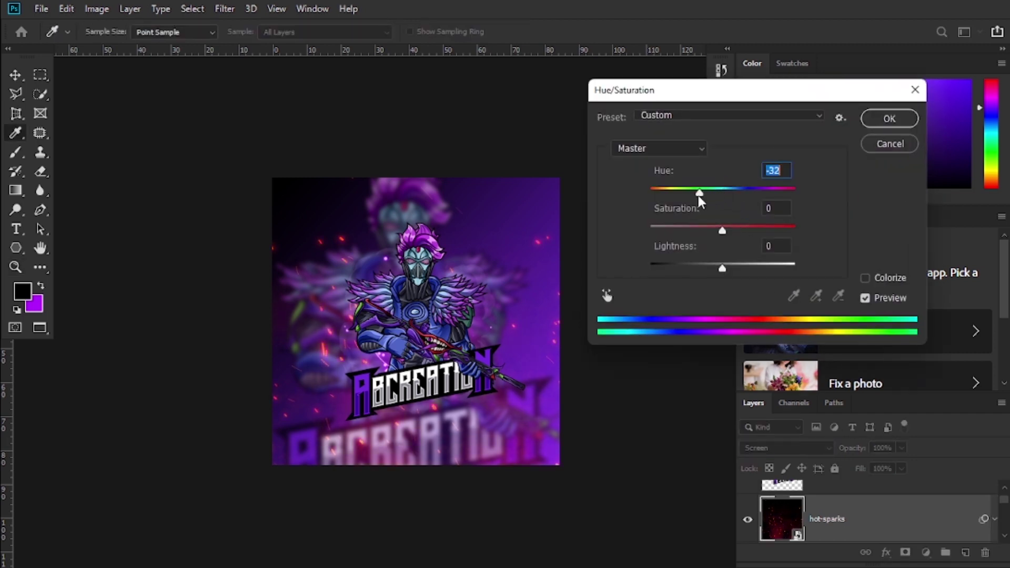
pyautogui.click(889, 118)
pyautogui.click(42, 8)
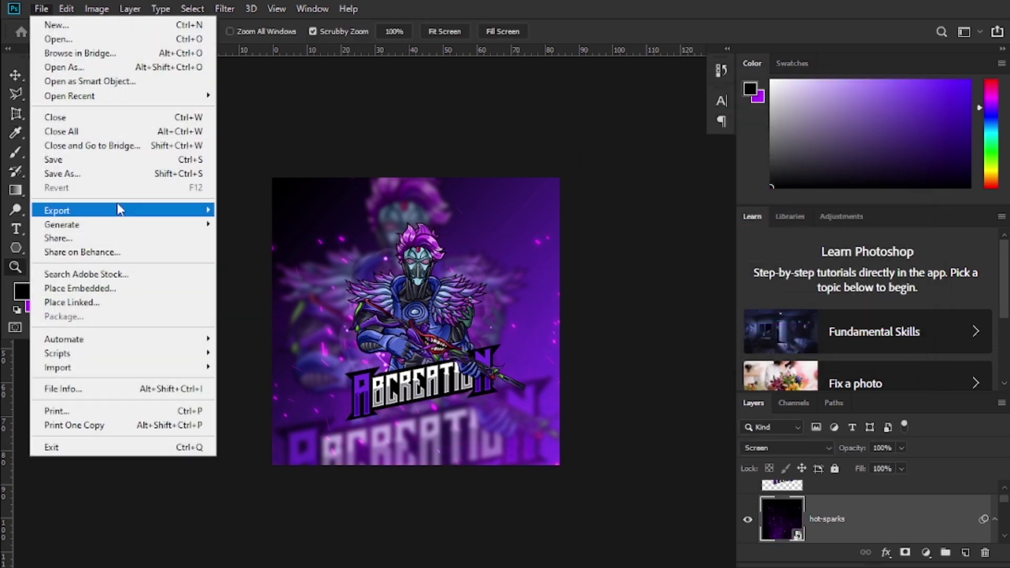
# Step: Place Particles (1).png and stretch it to span the full canvas height
pyautogui.click(151, 289)
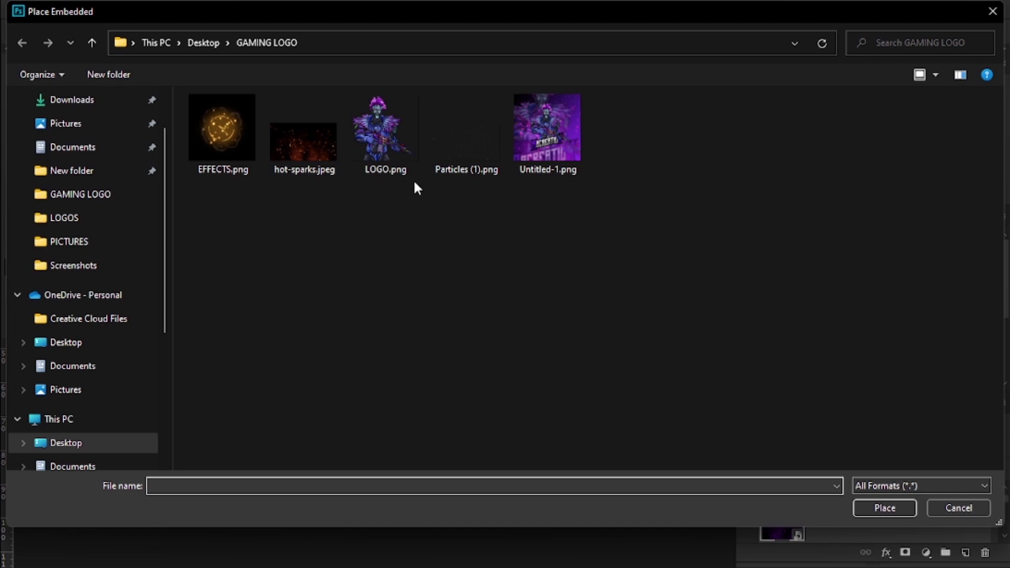
pyautogui.click(464, 149)
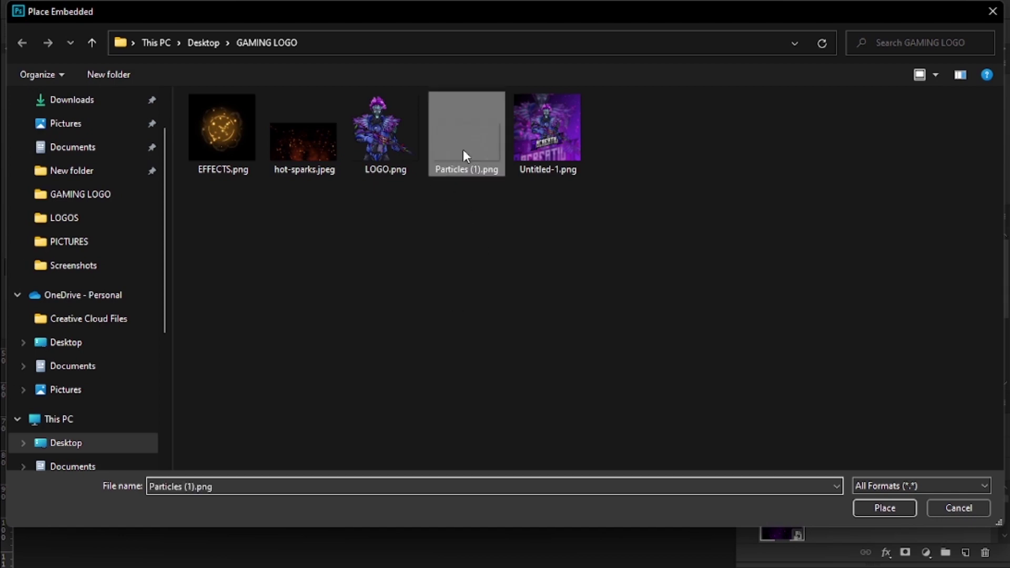
pyautogui.click(876, 508)
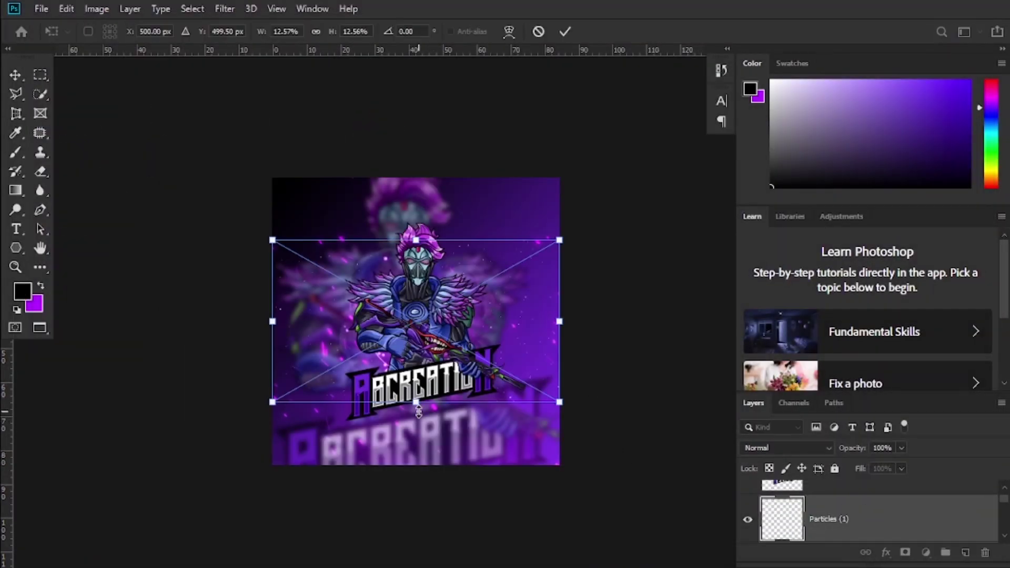
pyautogui.moveTo(418, 412); pyautogui.dragTo(416, 468)
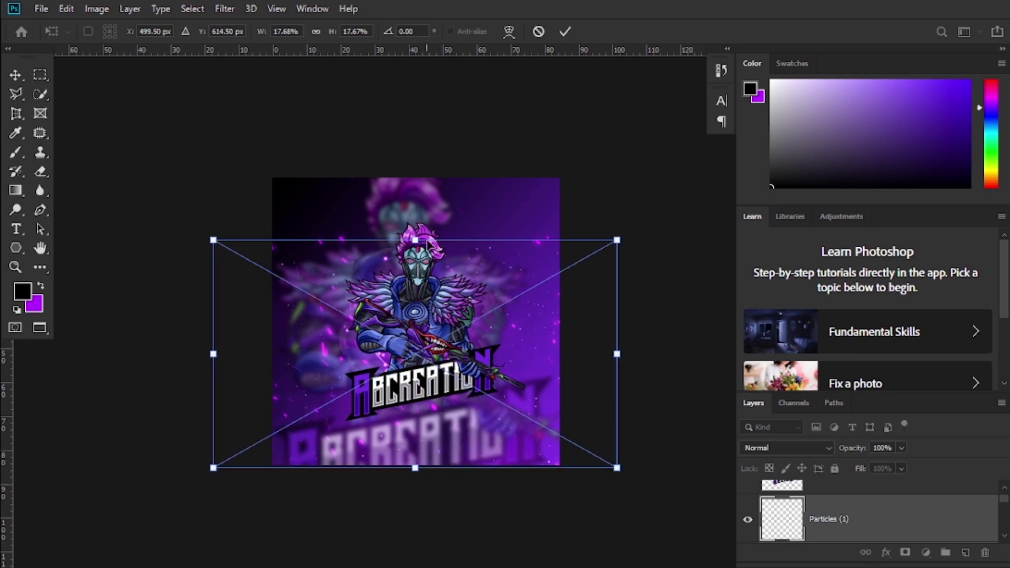
pyautogui.moveTo(415, 240); pyautogui.dragTo(416, 178)
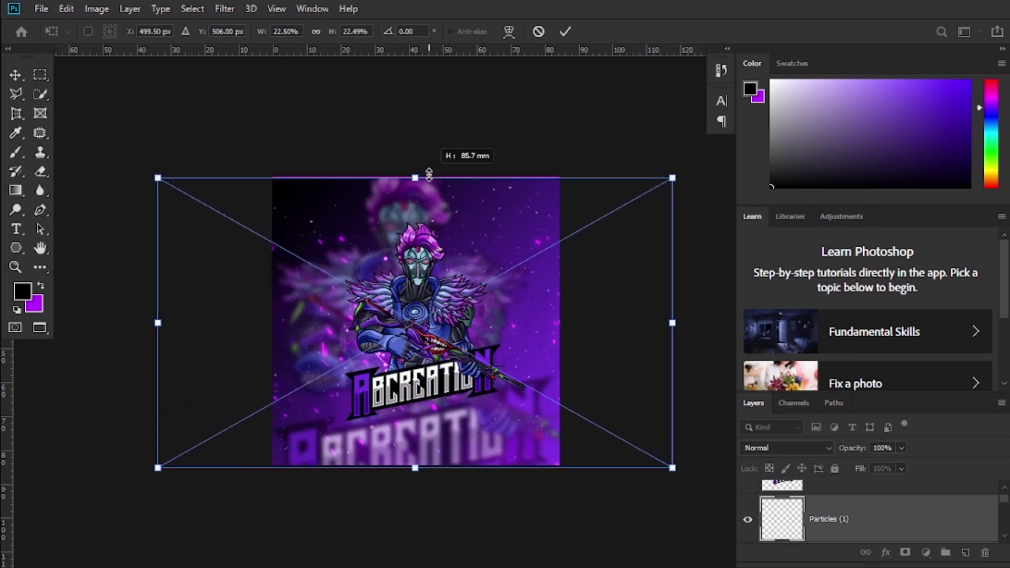
pyautogui.moveTo(419, 178); pyautogui.dragTo(419, 174)
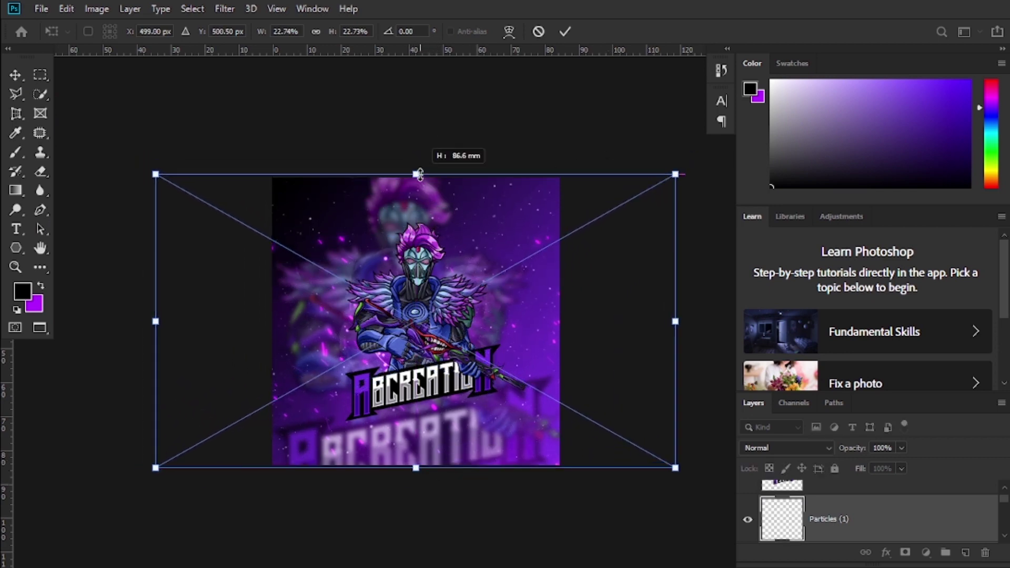
pyautogui.press('z')
# Step: Zoom in on the artwork to review the particles over the finished logo
pyautogui.click(567, 31)
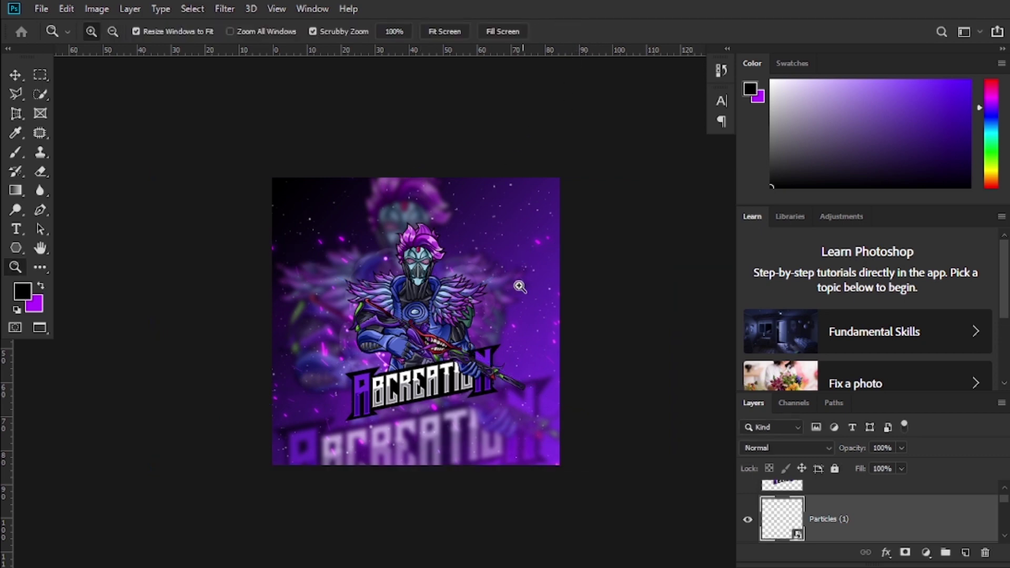
pyautogui.moveTo(518, 319); pyautogui.dragTo(539, 320)
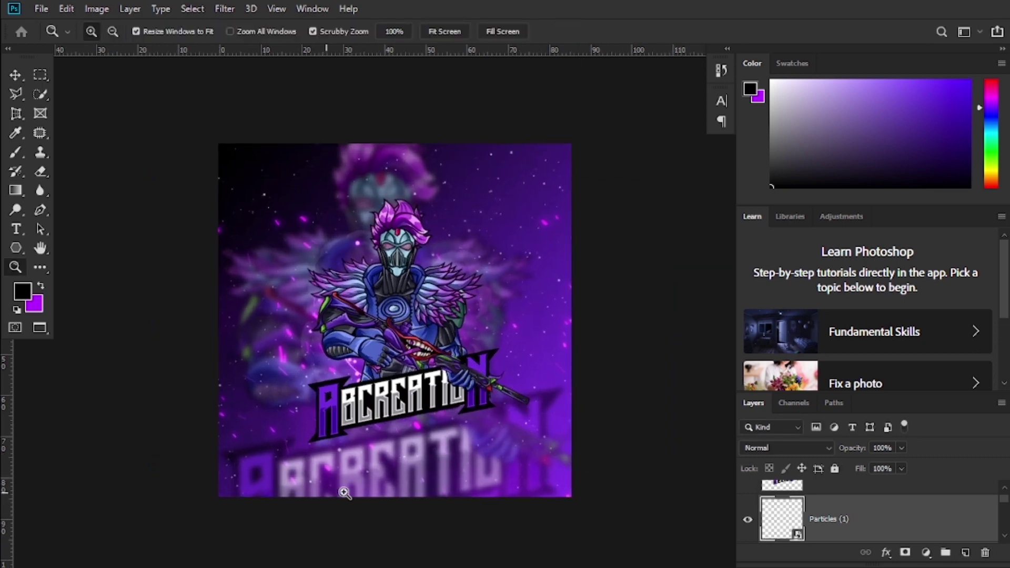
pyautogui.click(342, 484)
pyautogui.keyDown('alt'); pyautogui.click(510, 321); pyautogui.keyUp('alt')
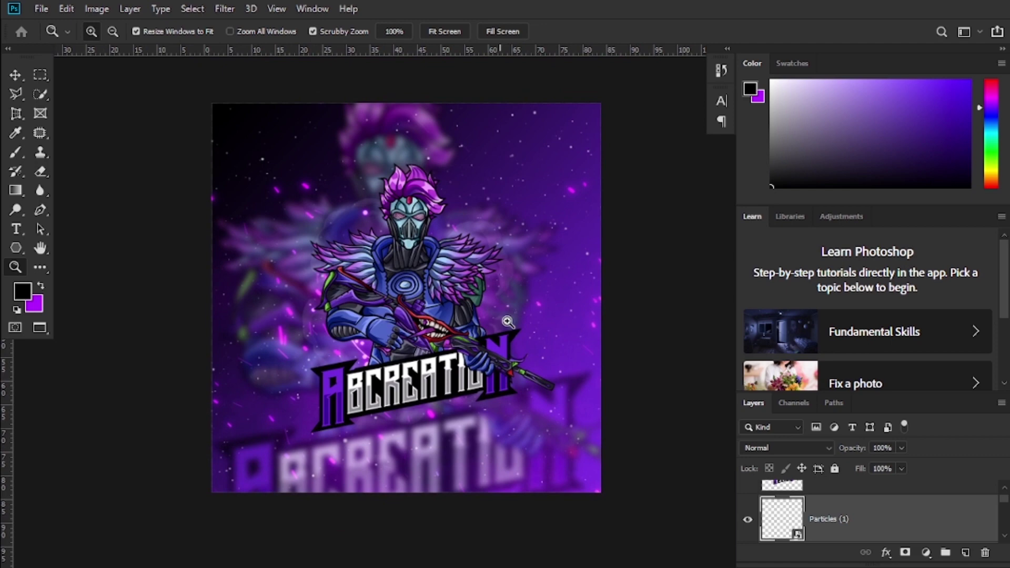
pyautogui.click(627, 356)
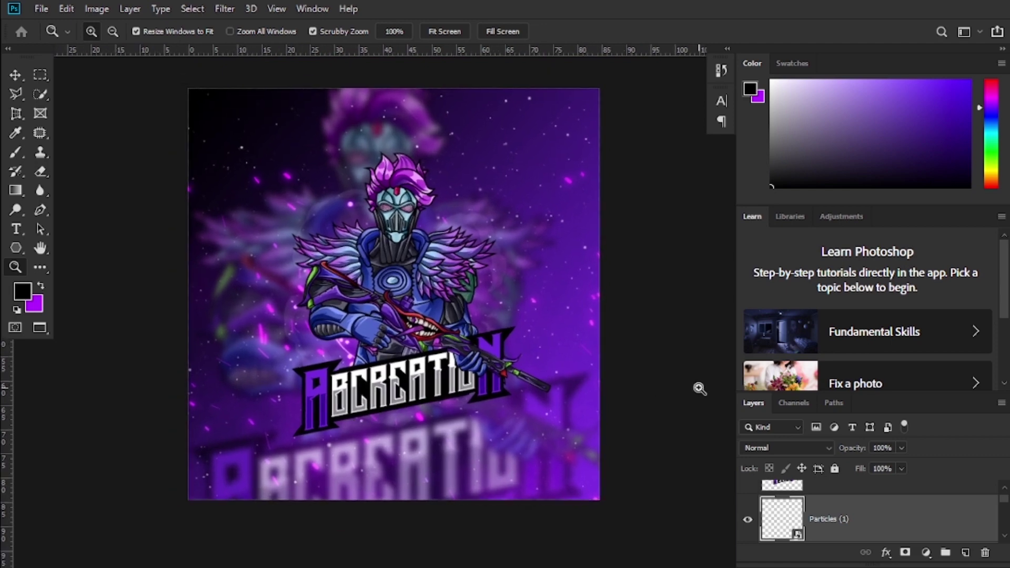